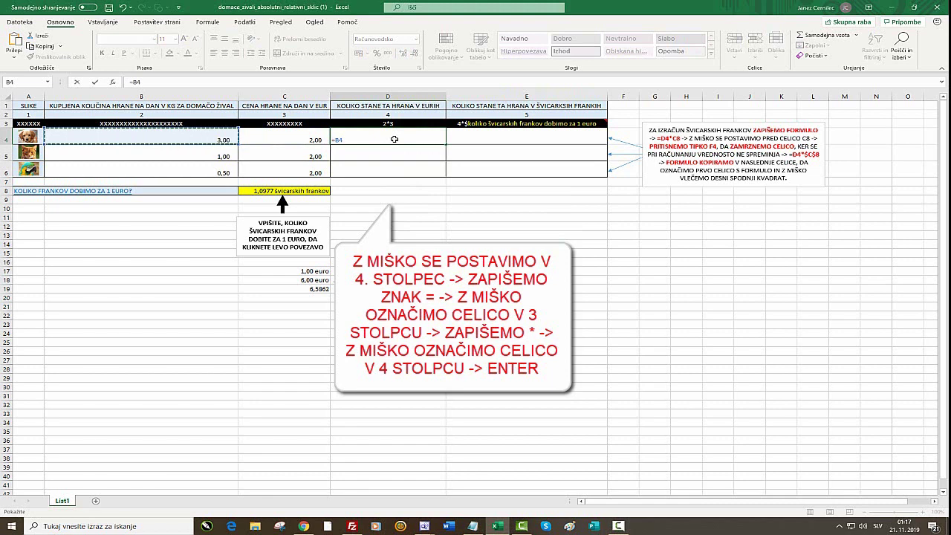
# - Complete the euro cost formula =B4*C4 in D4 and copy it down through D6
pyautogui.write('*')
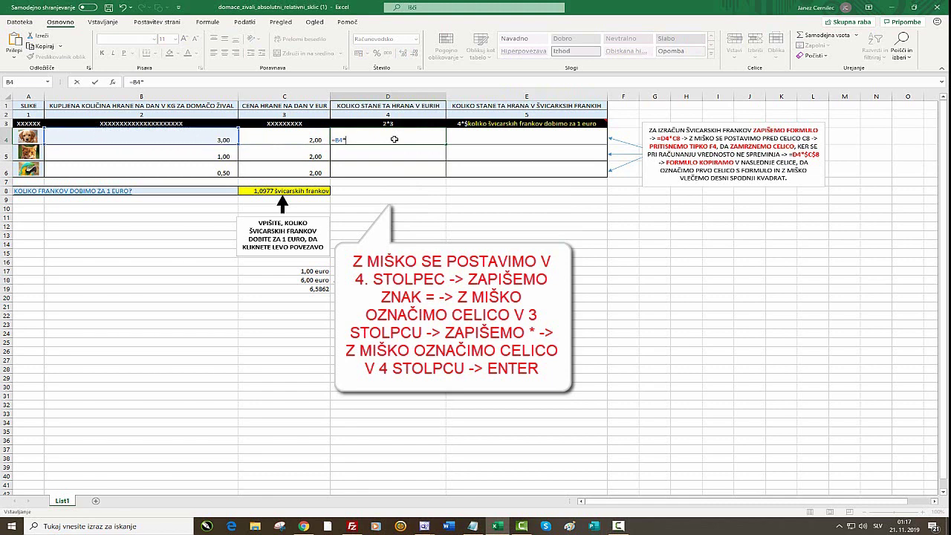
pyautogui.click(293, 140)
pyautogui.press('Return')
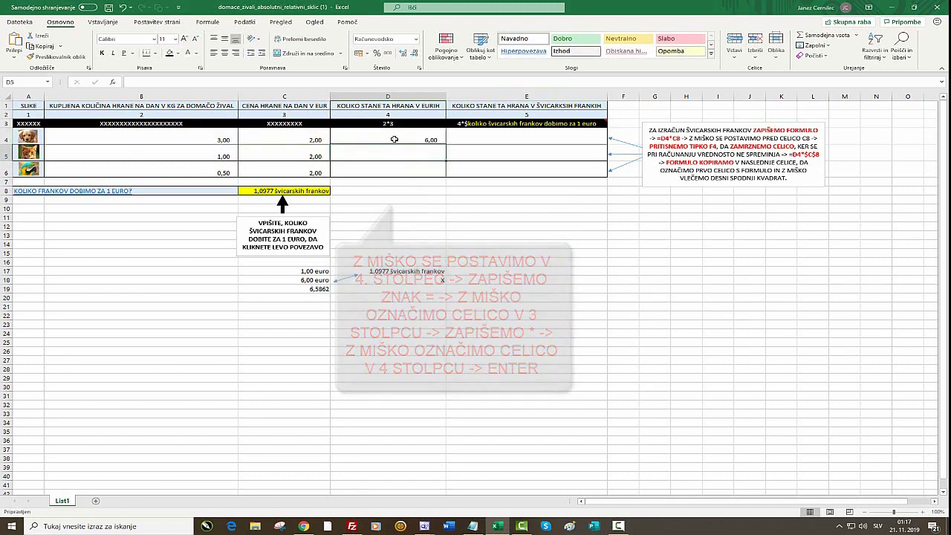
pyautogui.click(396, 140)
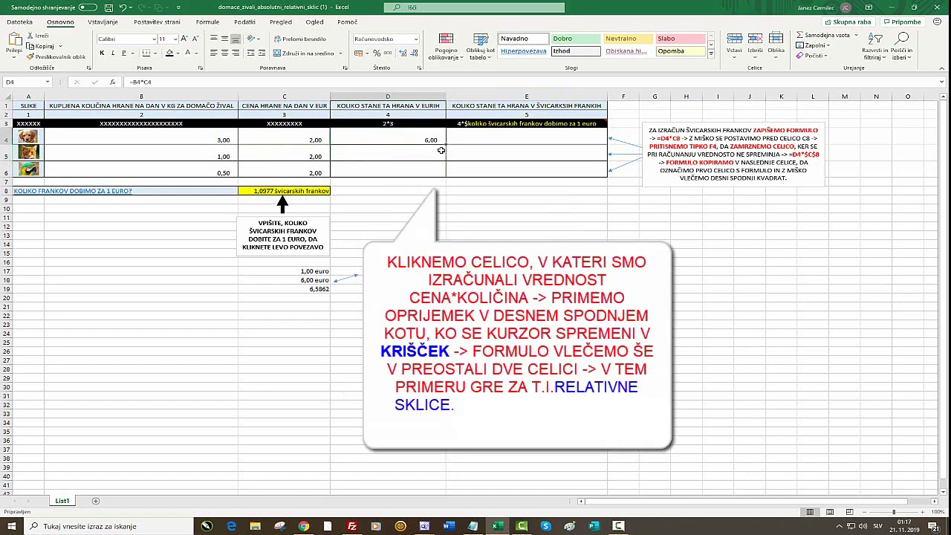
pyautogui.moveTo(446, 156); pyautogui.dragTo(447, 174)
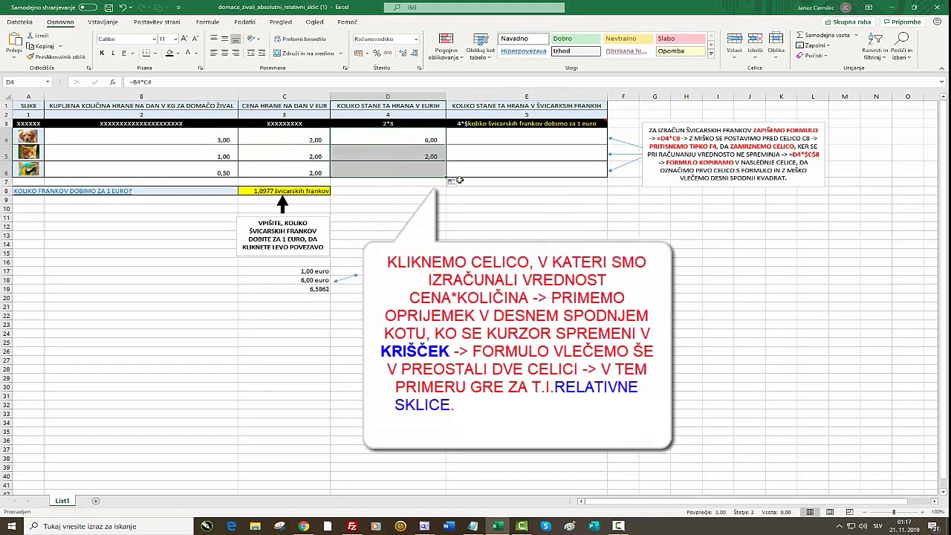
# - Enter the Swiss franc formula =D4*$C$8 in E4, with the exchange rate cell as an absolute reference
pyautogui.click(506, 143)
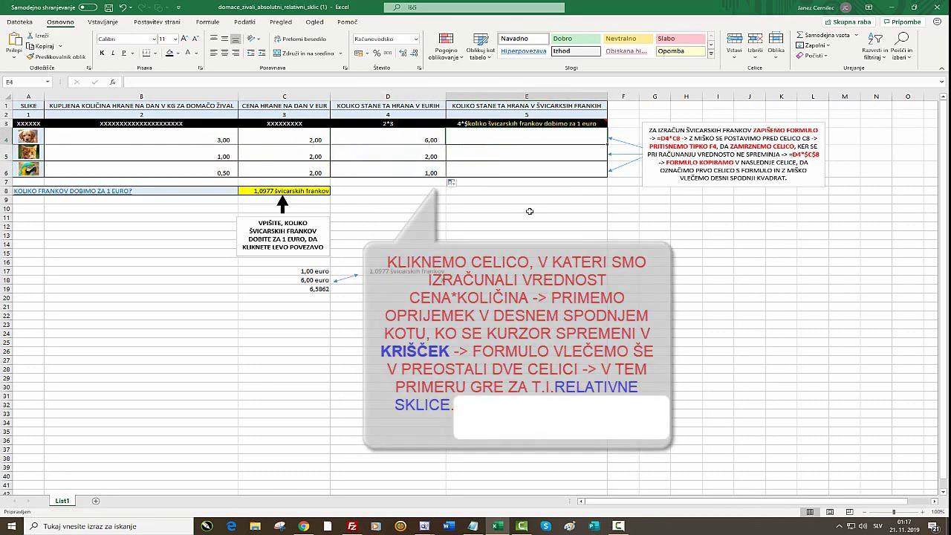
pyautogui.write('=')
pyautogui.click(419, 139)
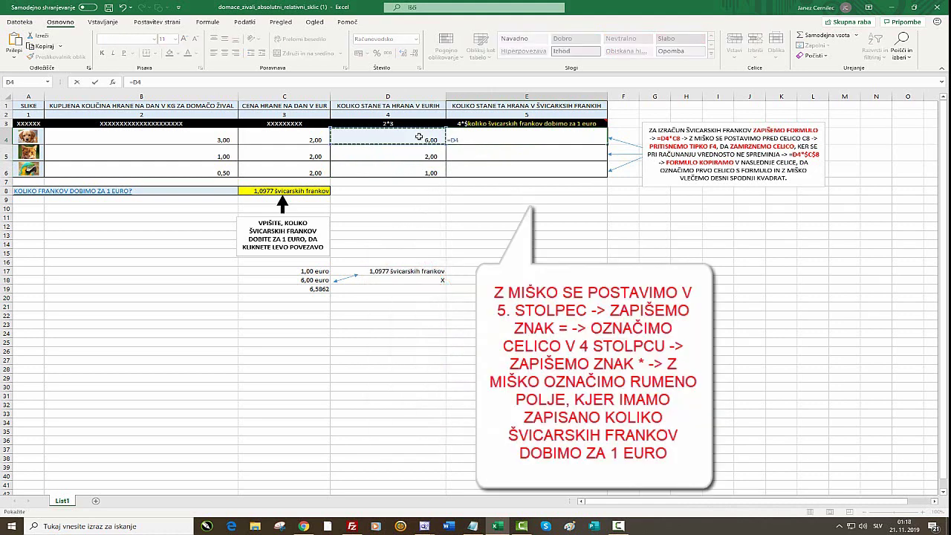
pyautogui.write('*')
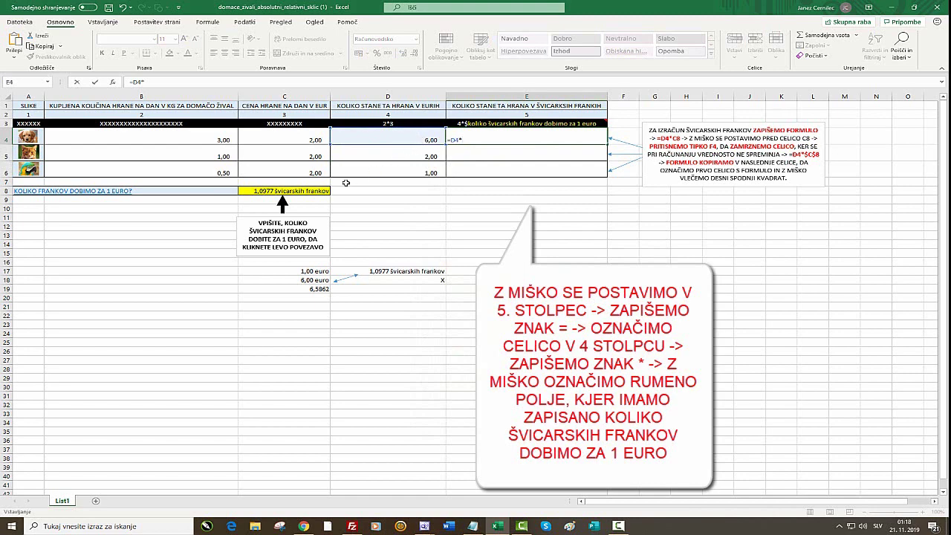
pyautogui.click(307, 192)
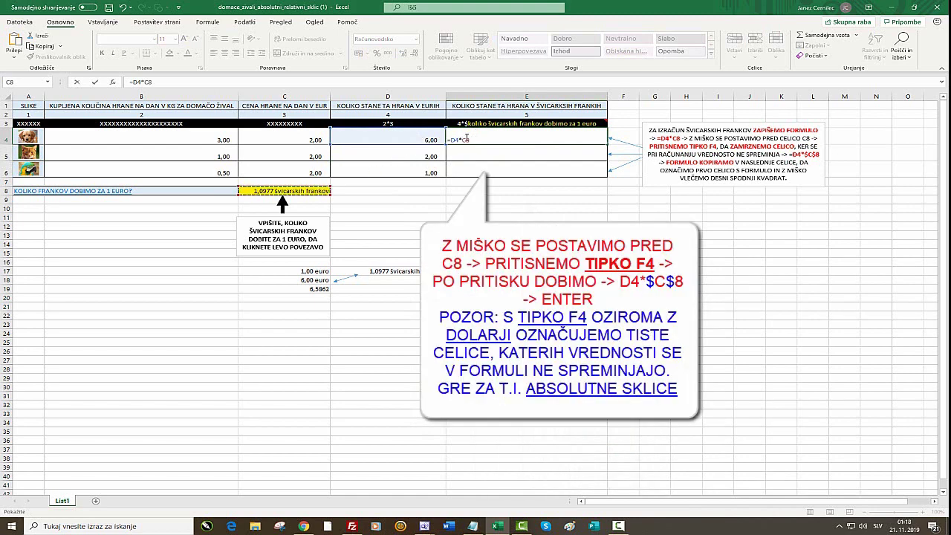
pyautogui.click(463, 140)
pyautogui.press('F4')
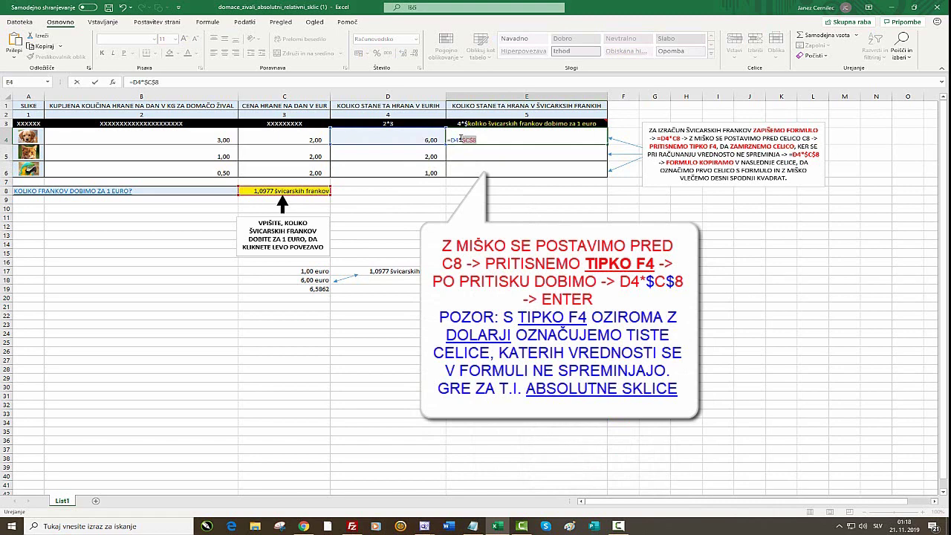
pyautogui.press('Return')
# - Copy the Swiss franc formula from E4 down through E6
pyautogui.click(577, 137)
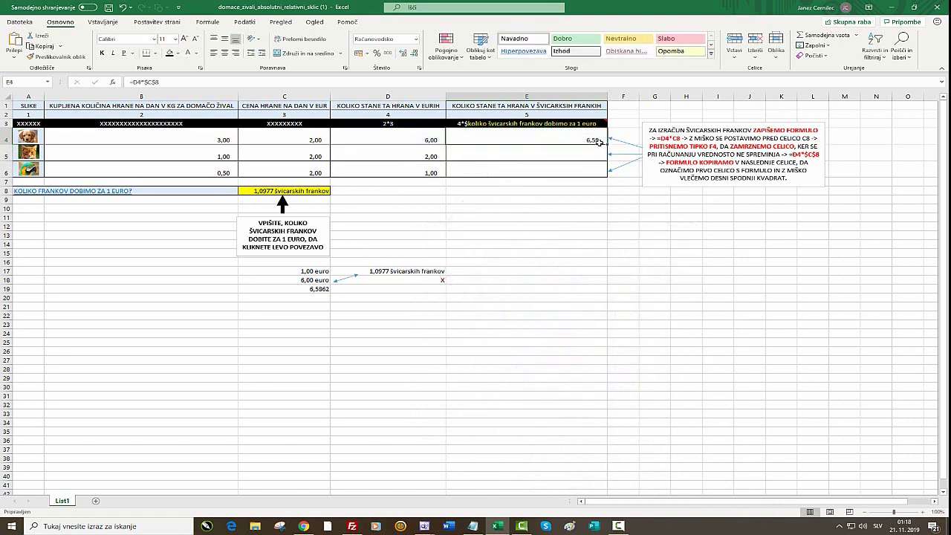
pyautogui.moveTo(607, 144); pyautogui.dragTo(606, 176)
pyautogui.click(483, 244)
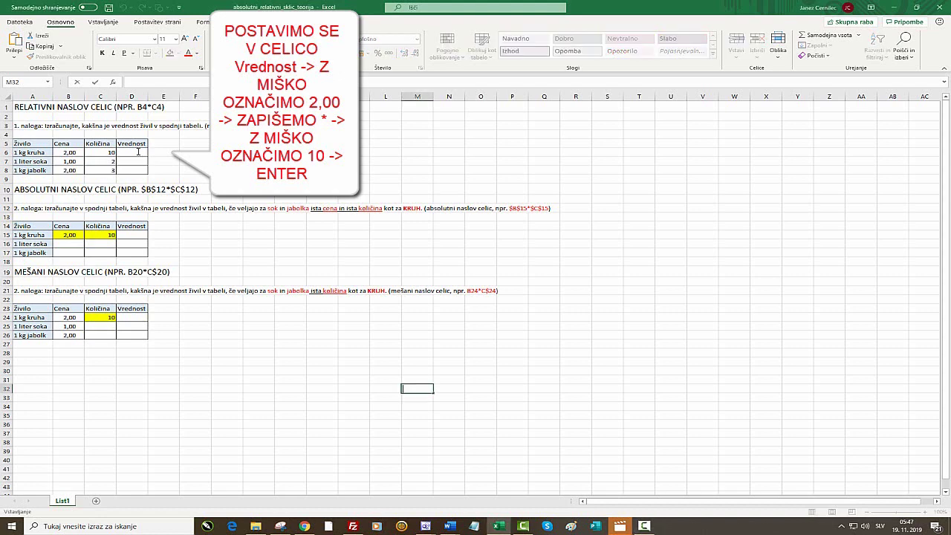
# - Calculate Vrednost in the relative-reference table with =B6*C6 in D6 and copy the formula down through D8
pyautogui.click(137, 152)
pyautogui.write('=')
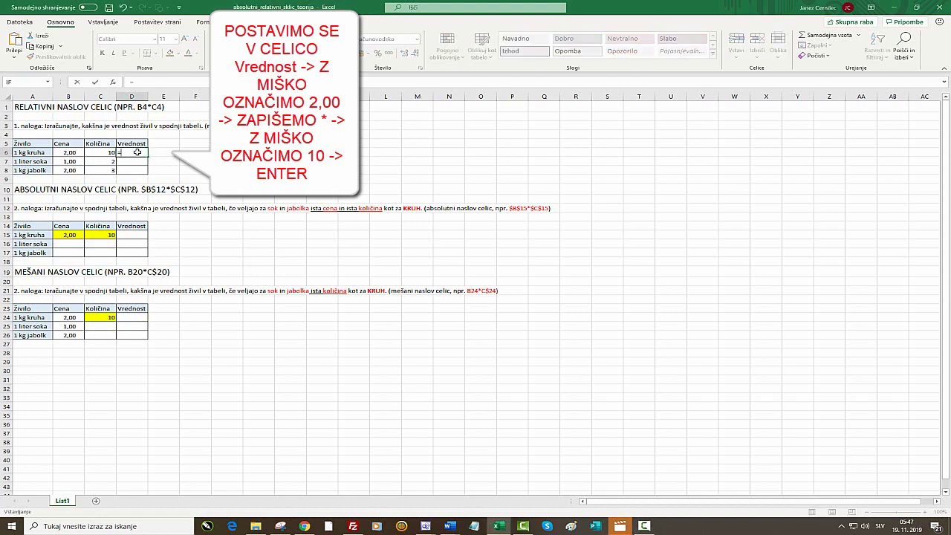
pyautogui.press('Left')
pyautogui.press('Left')
pyautogui.write('*')
pyautogui.press('Left')
pyautogui.press('Return')
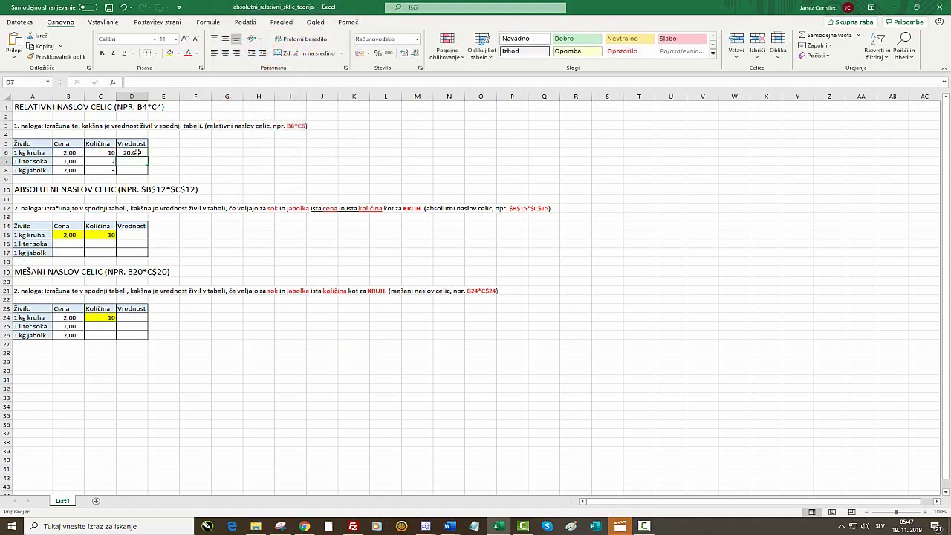
pyautogui.click(138, 152)
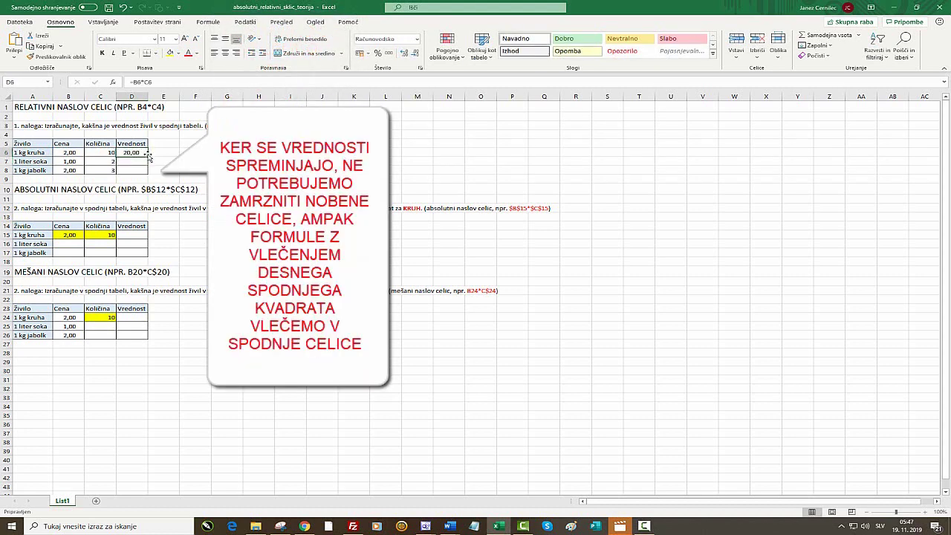
pyautogui.moveTo(148, 156); pyautogui.dragTo(149, 172)
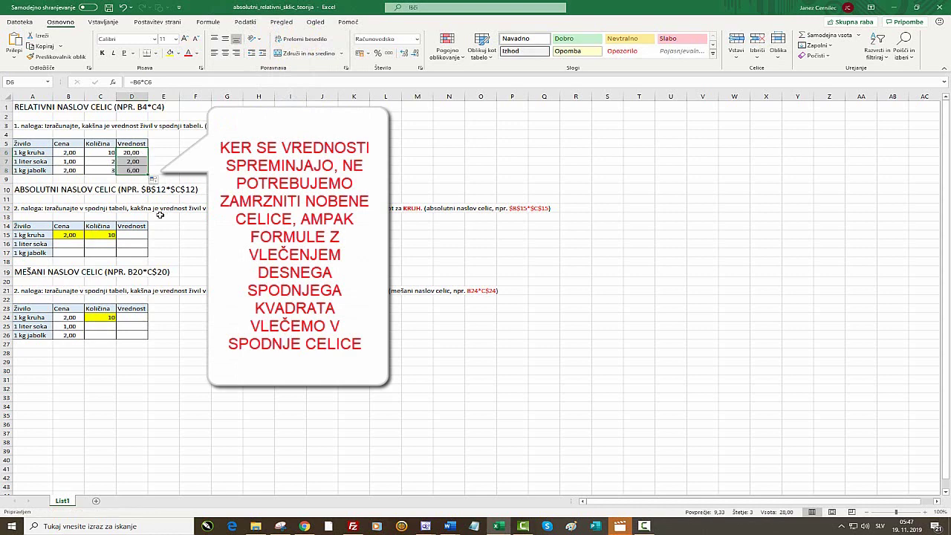
# - Build the formula =B15*C15 in D15, the first Vrednost cell of the absolute-reference table
pyautogui.click(131, 235)
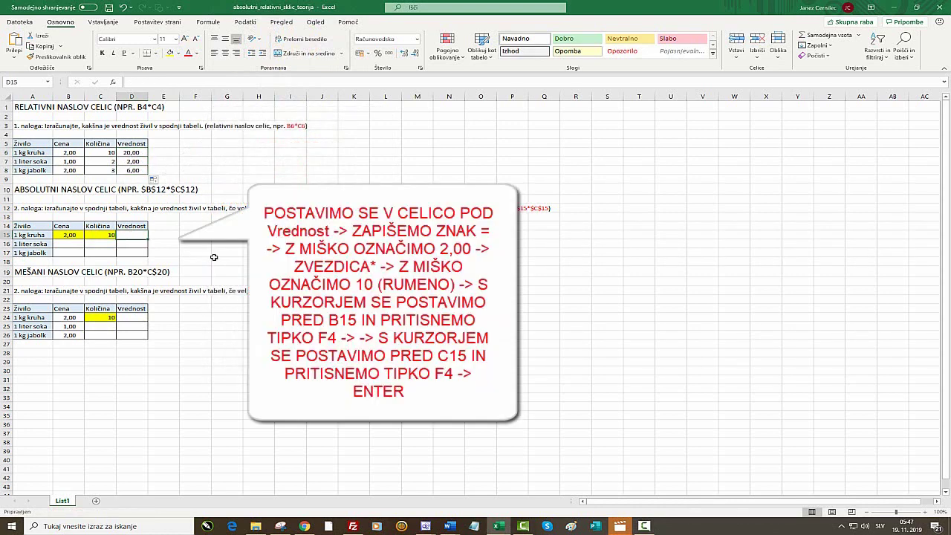
pyautogui.write('=')
pyautogui.press('Left')
pyautogui.press('Left')
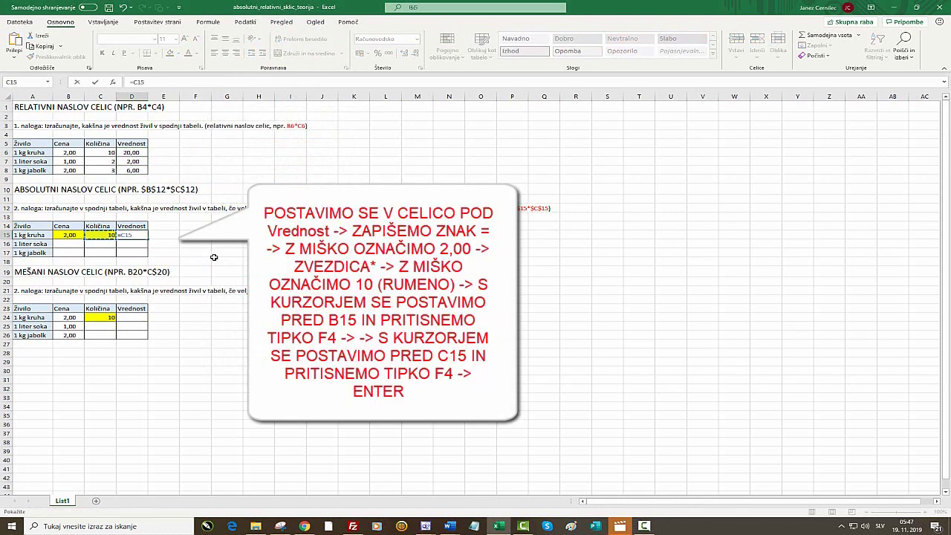
pyautogui.write('*')
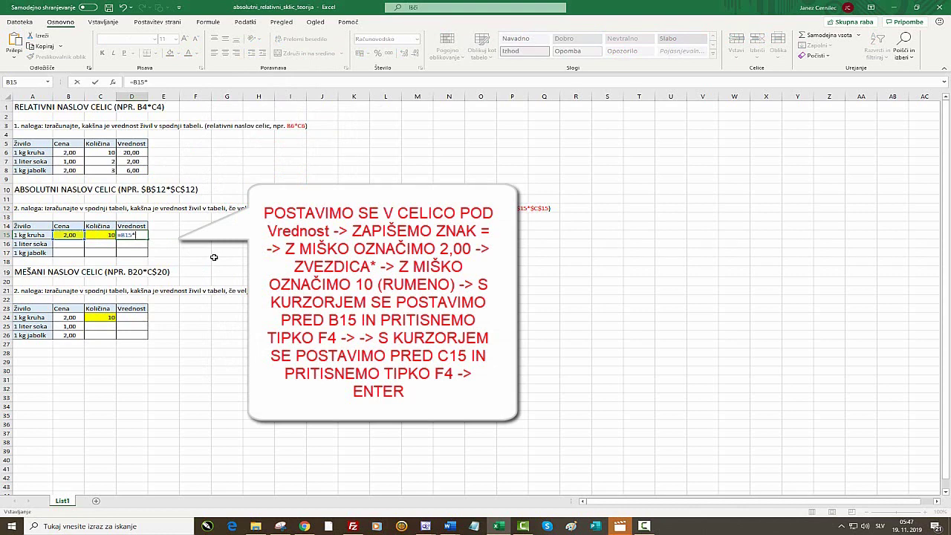
pyautogui.press('Left')
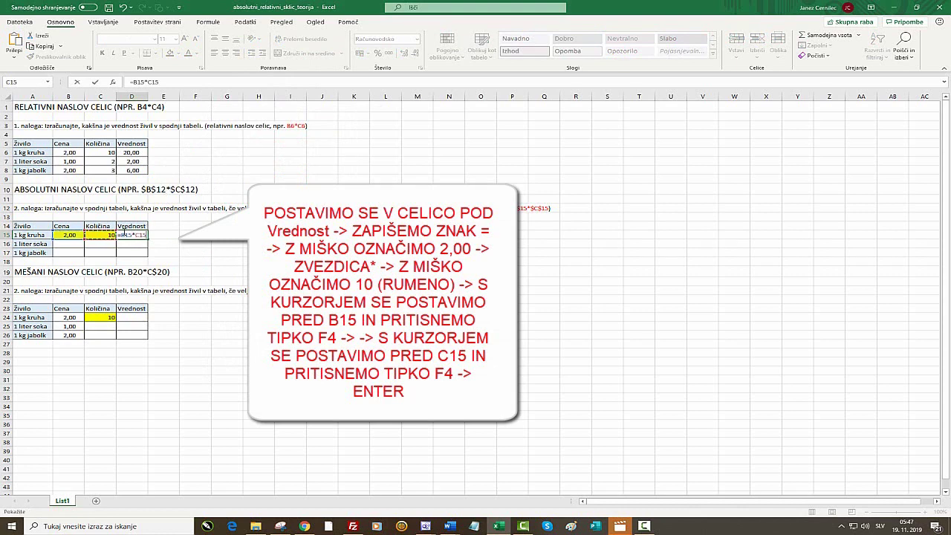
# - Make both references in D15 absolute as =$B$15*$C$15 and copy the formula down through D17
pyautogui.click(120, 235)
pyautogui.press('F4')
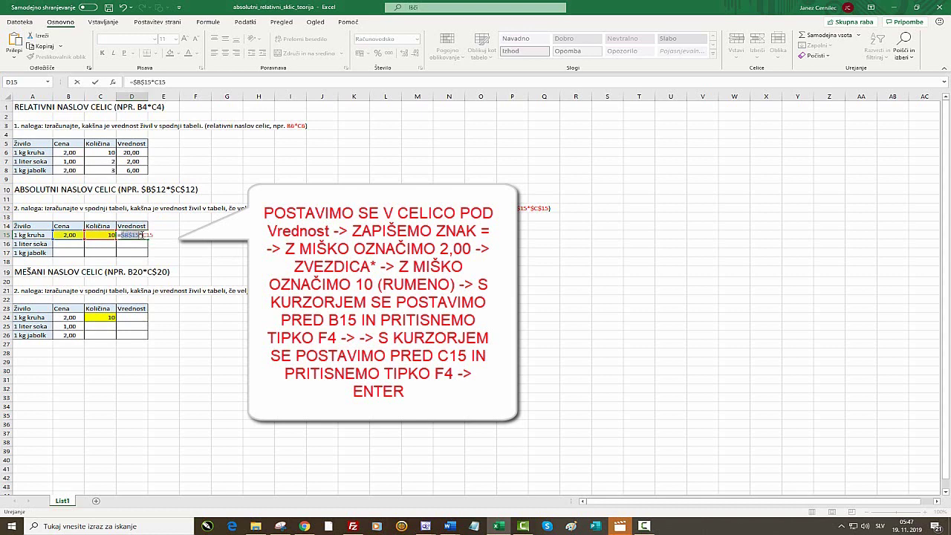
pyautogui.click(142, 235)
pyautogui.press('F4')
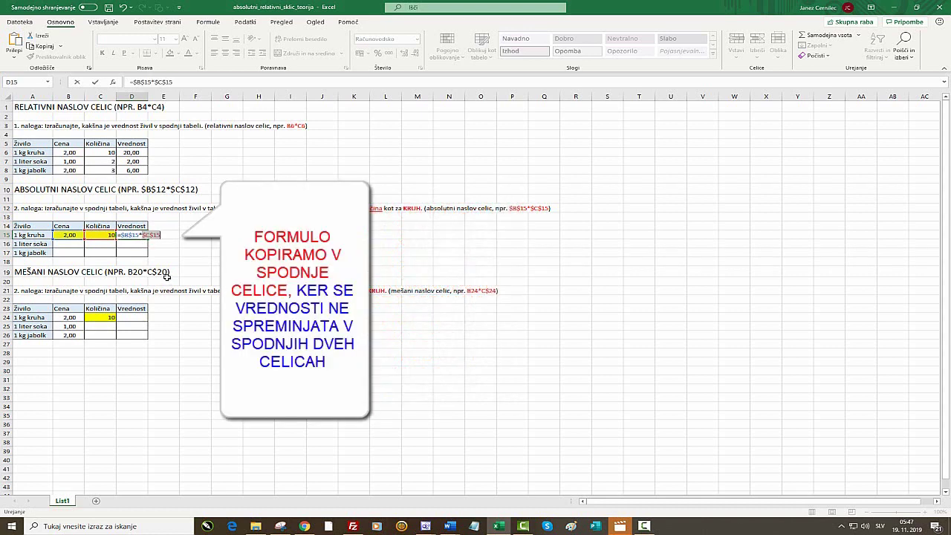
pyautogui.press('Return')
pyautogui.click(138, 237)
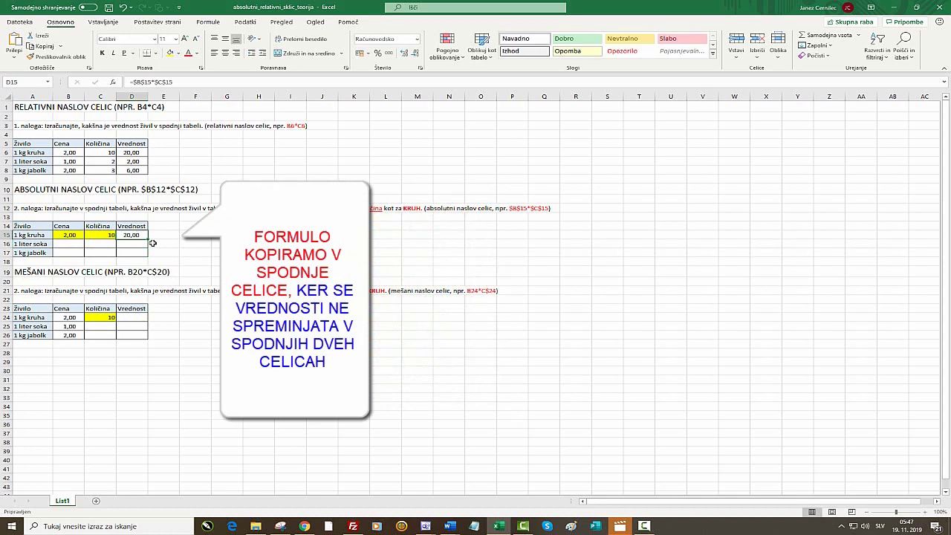
pyautogui.moveTo(151, 241); pyautogui.dragTo(151, 257)
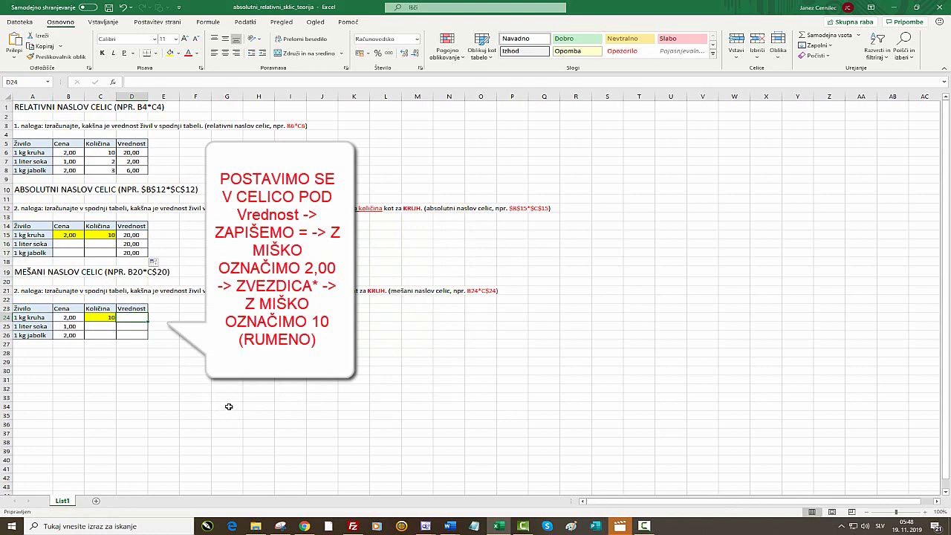
# - Build the formula =B24*C24 in D24, the first Vrednost cell of the mixed-reference table
pyautogui.write('=')
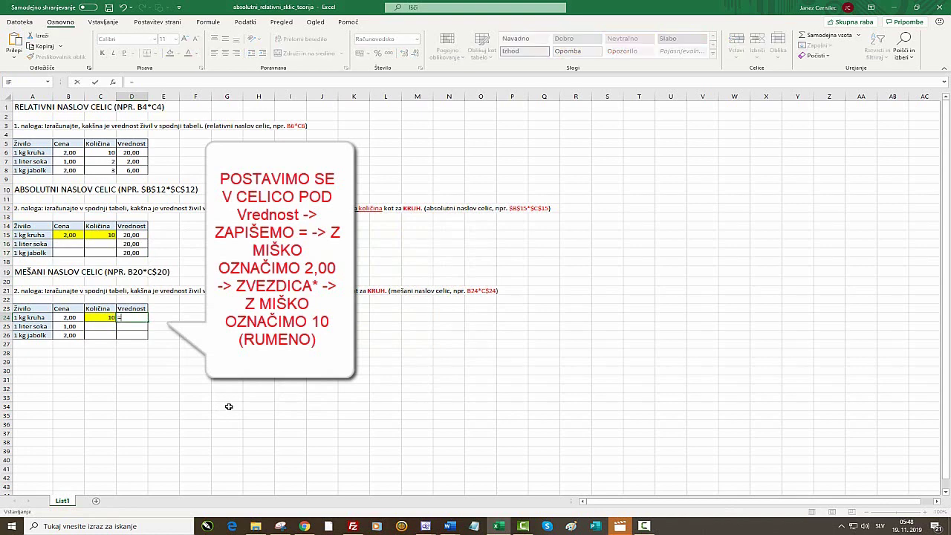
pyautogui.press('Left')
pyautogui.press('Left')
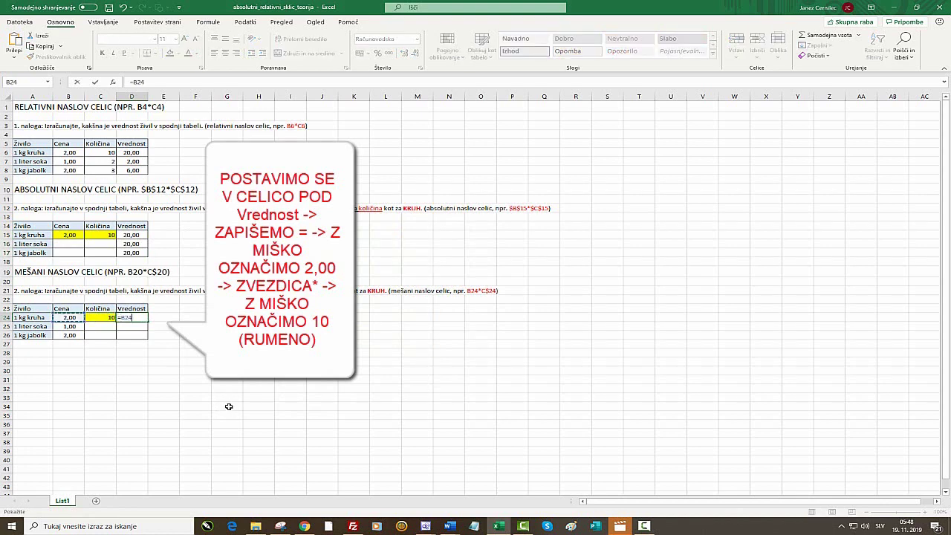
pyautogui.write('*')
pyautogui.press('Left')
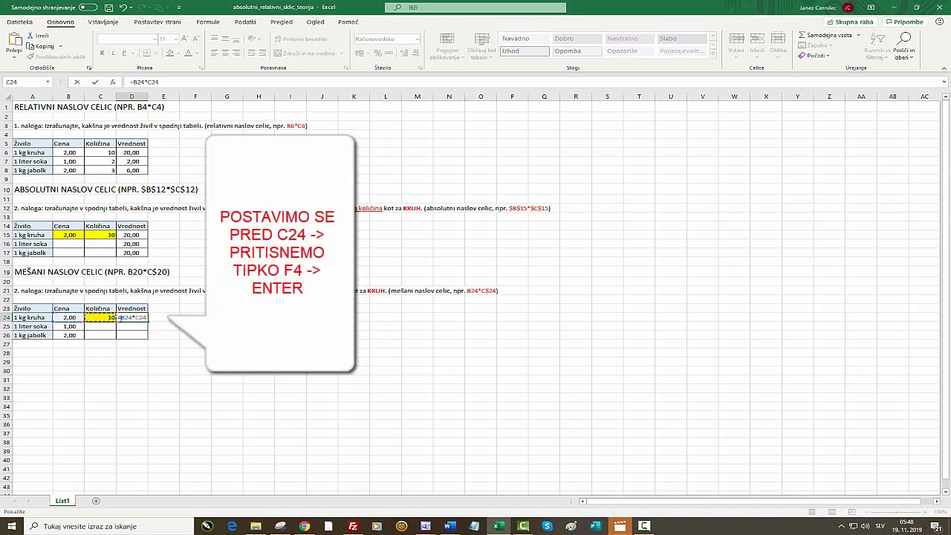
# - Lock the quantity reference in D24 so the formula is =B24*$C$24, and copy it down through D26
pyautogui.click(133, 317)
pyautogui.press('F4')
pyautogui.press('Return')
pyautogui.click(134, 320)
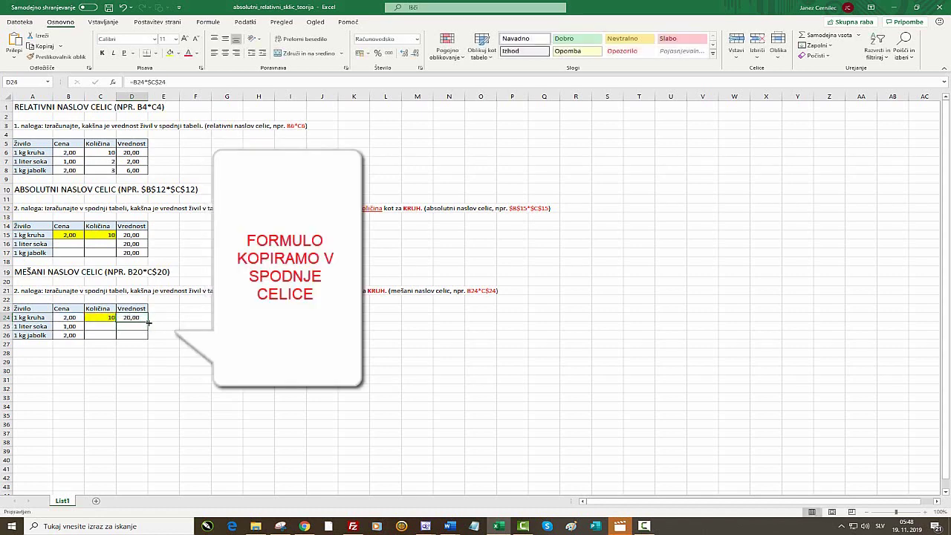
pyautogui.moveTo(149, 322); pyautogui.dragTo(148, 340)
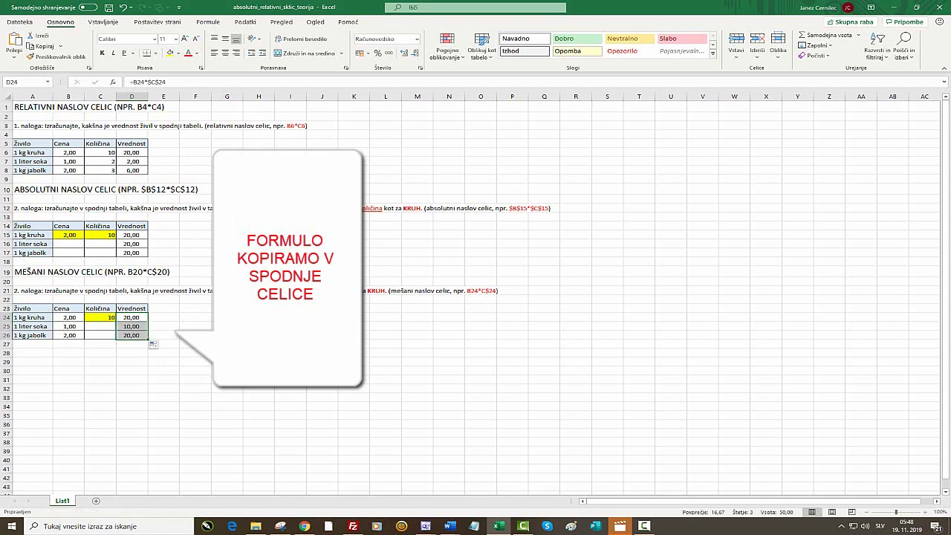
pyautogui.click(227, 380)
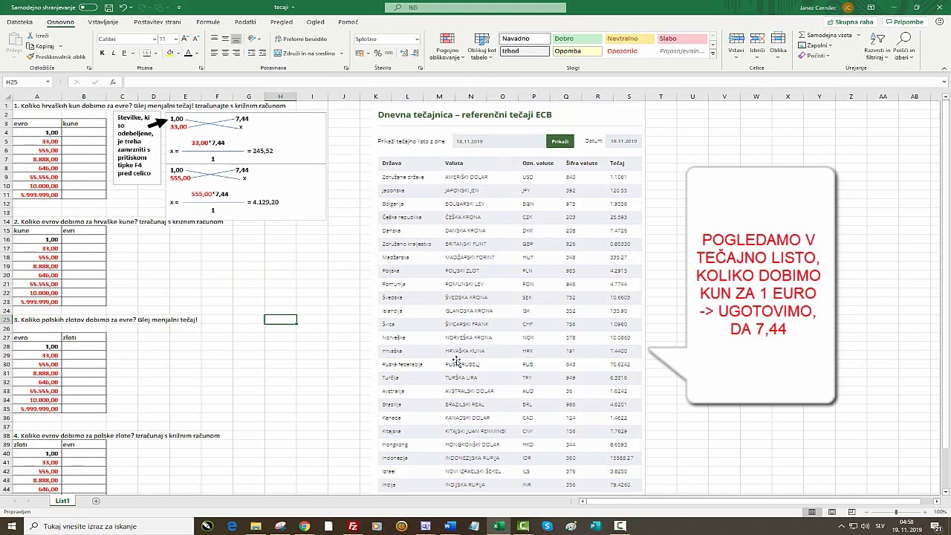
# - Enter the kuna exchange rate 7,44 in B4, beside the 1,00 euro amount
pyautogui.click(77, 135)
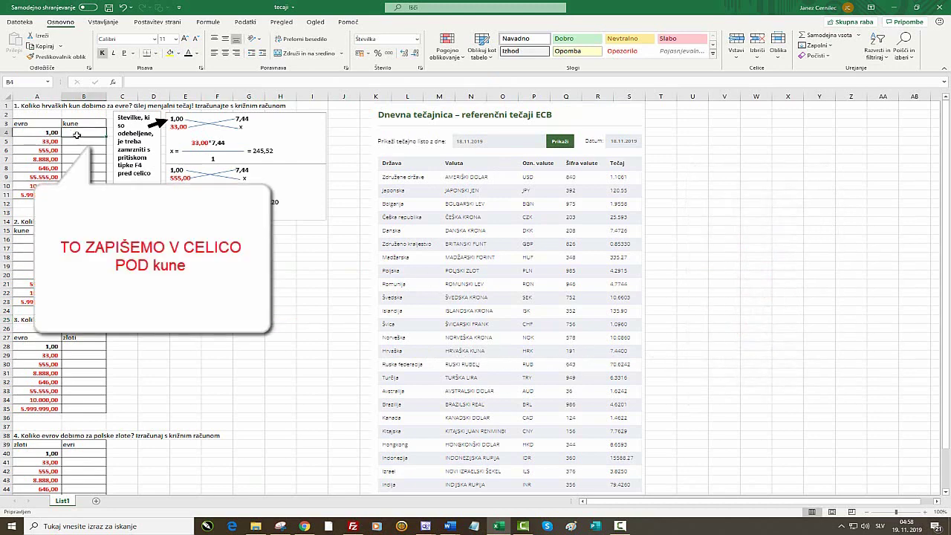
pyautogui.write('7')
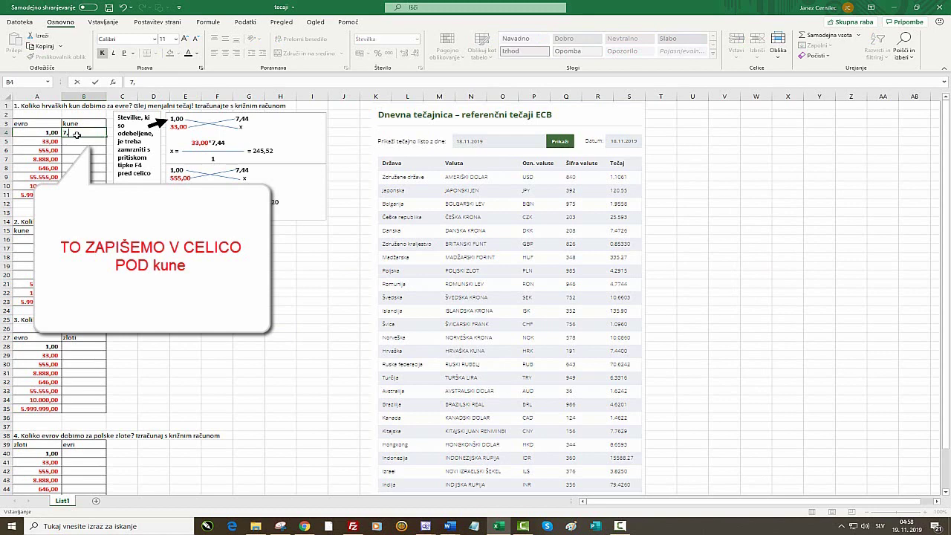
pyautogui.write(',4')
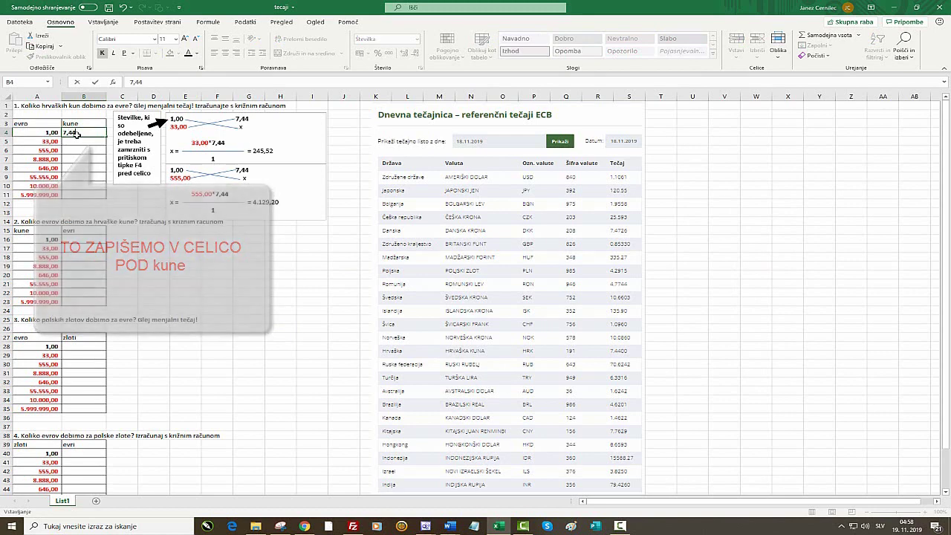
pyautogui.write('4')
pyautogui.press('Return')
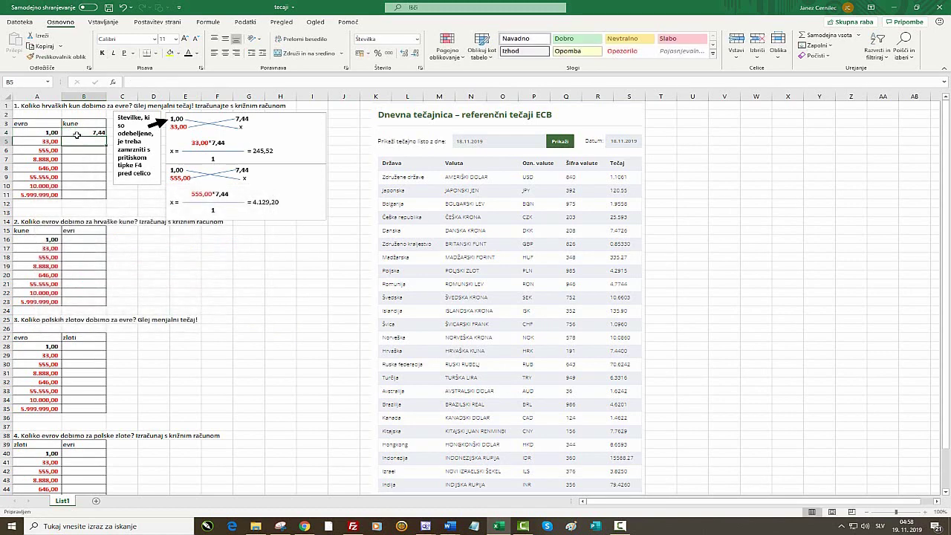
# - Build the formula =A5*B4/A4 in B5 to convert 33,00 euros into kuna
pyautogui.write('=')
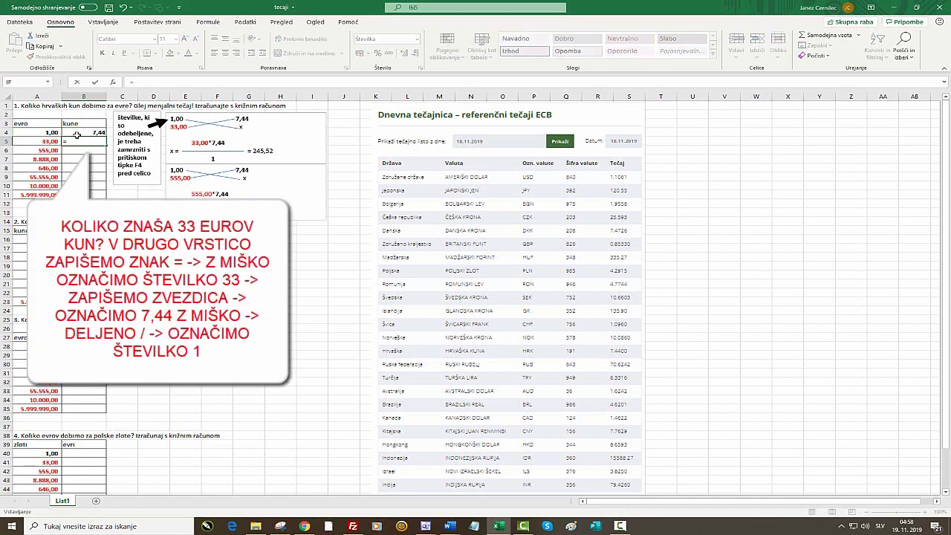
pyautogui.press('Left')
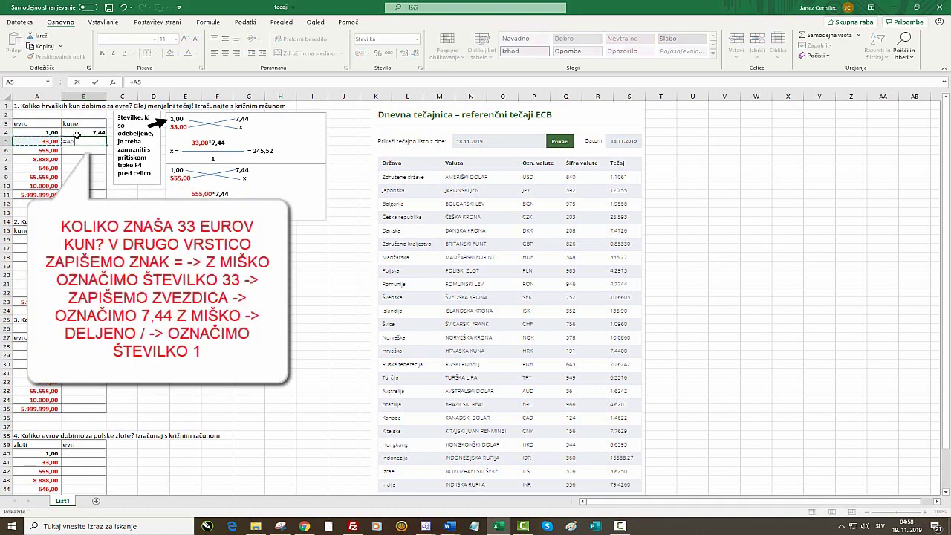
pyautogui.write('*')
pyautogui.click(76, 135)
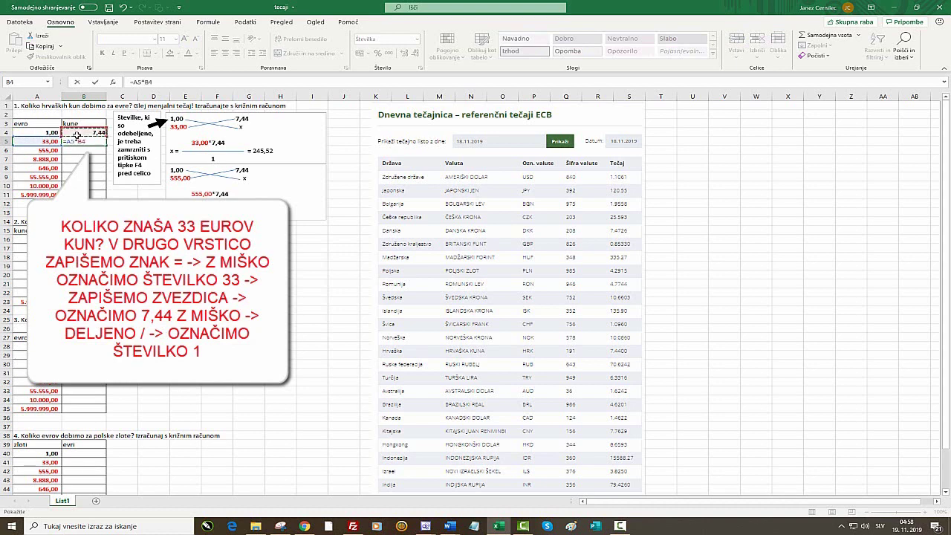
pyautogui.write('/')
pyautogui.click(49, 132)
# - Make the B4 and A4 references in B5 absolute as =A5*$B$4/$A$4 and copy the formula down through B11
pyautogui.click(77, 142)
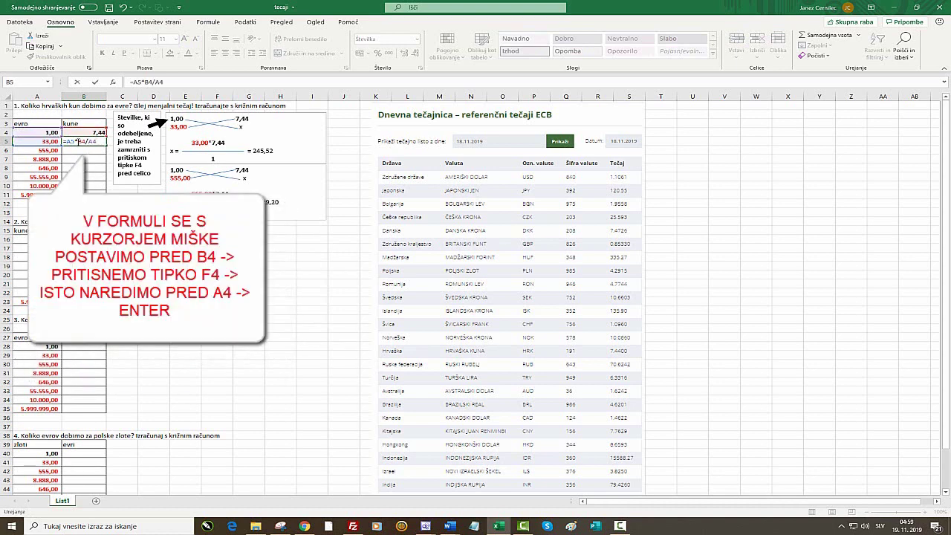
pyautogui.press('F4')
pyautogui.click(95, 141)
pyautogui.press('F4')
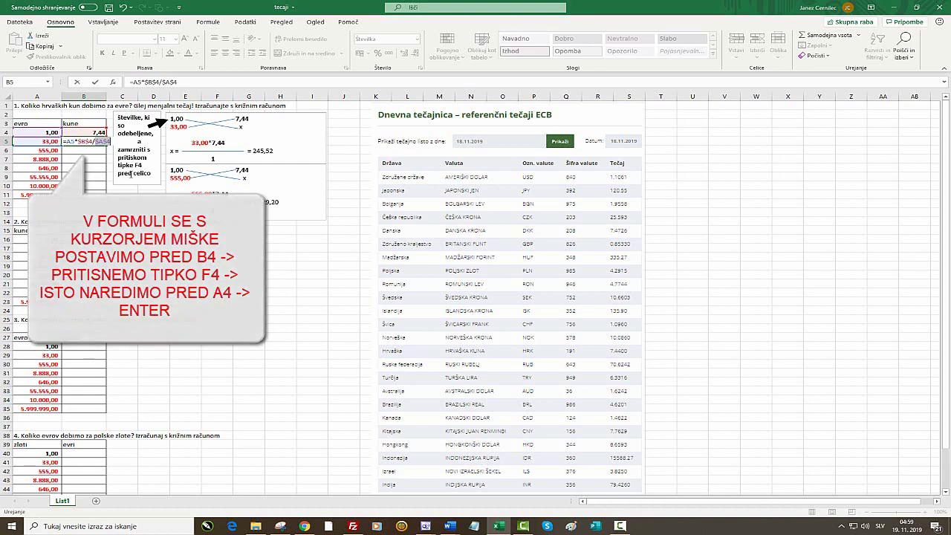
pyautogui.press('Return')
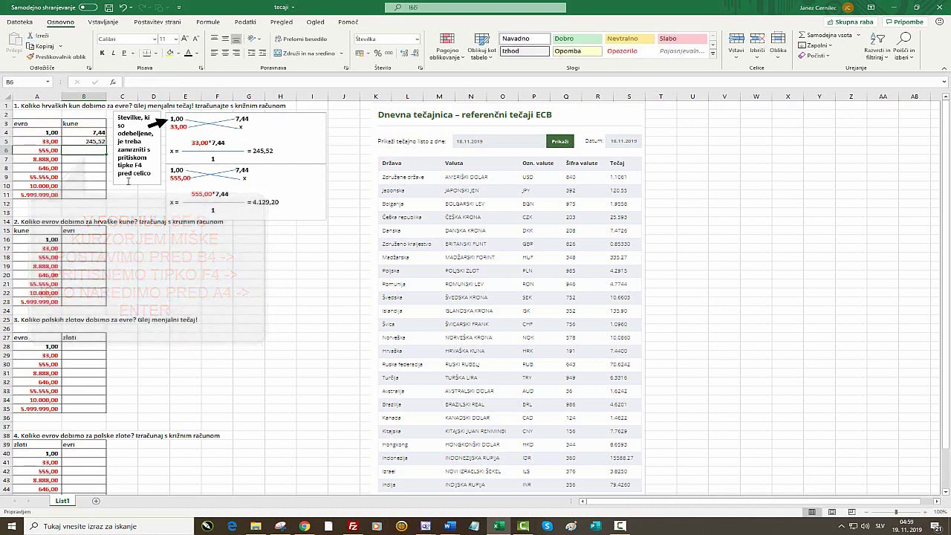
pyautogui.click(88, 142)
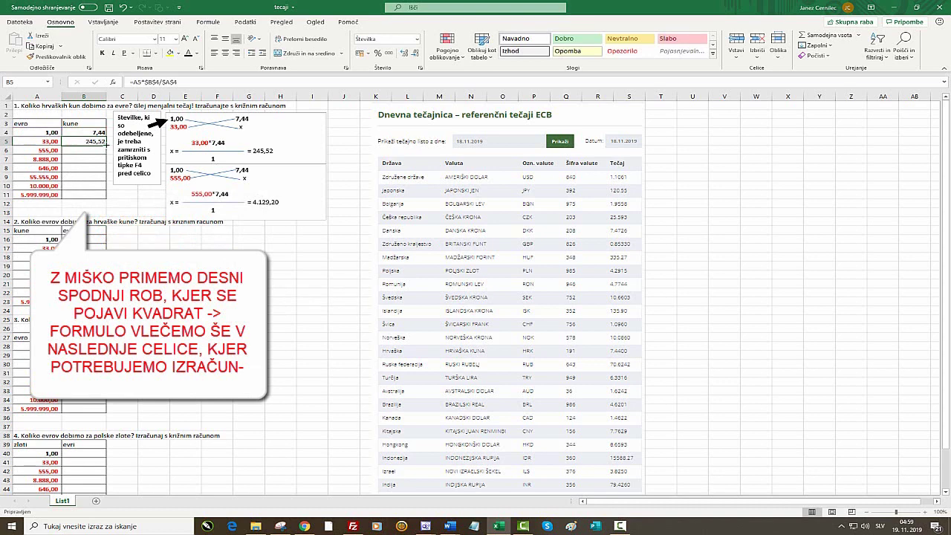
pyautogui.moveTo(107, 147); pyautogui.dragTo(110, 197)
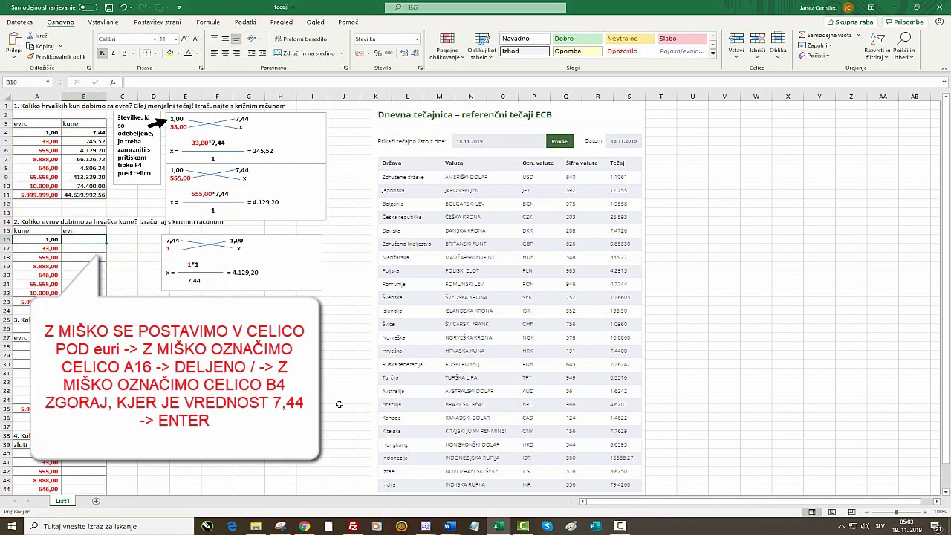
# - Enter the formula =A16/B4 in B16 to convert 1,00 kuna into euros
pyautogui.write('=')
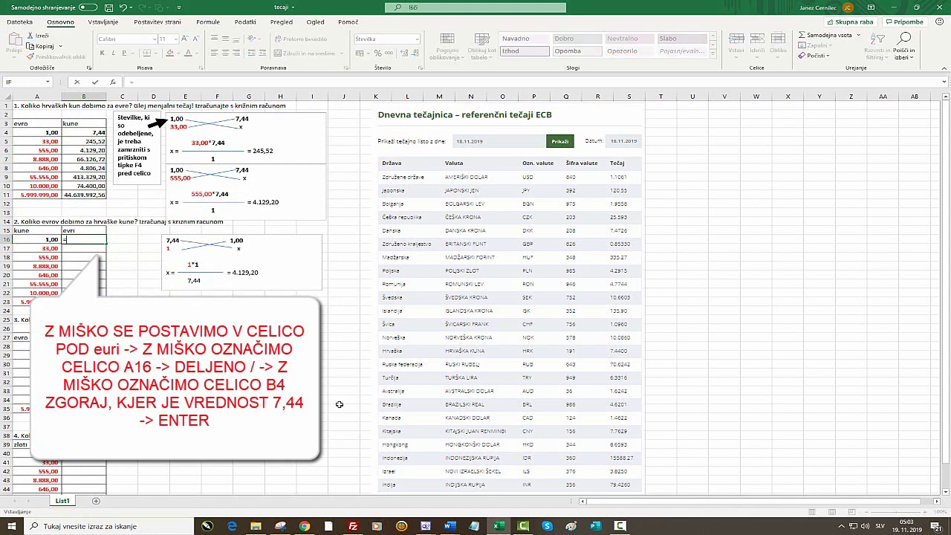
pyautogui.press('Left')
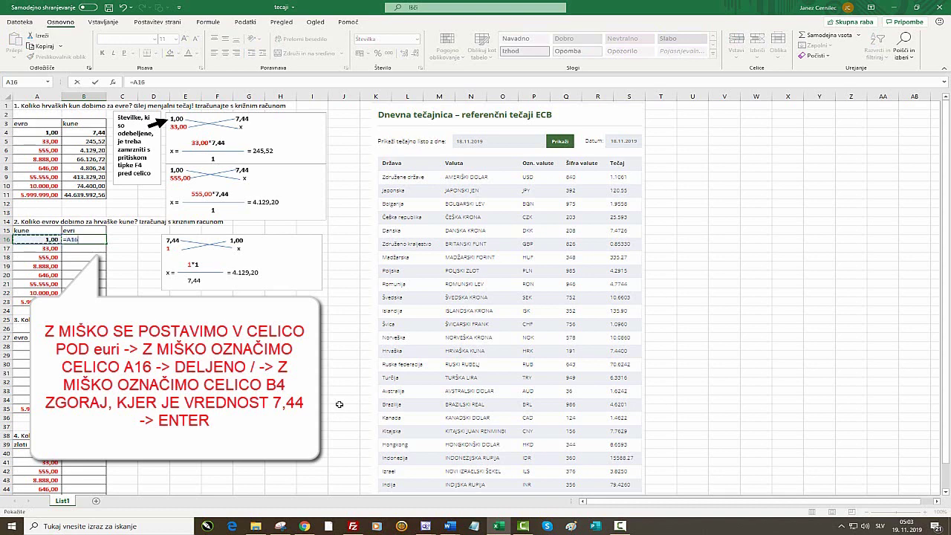
pyautogui.write('/')
pyautogui.click(98, 132)
pyautogui.press('Return')
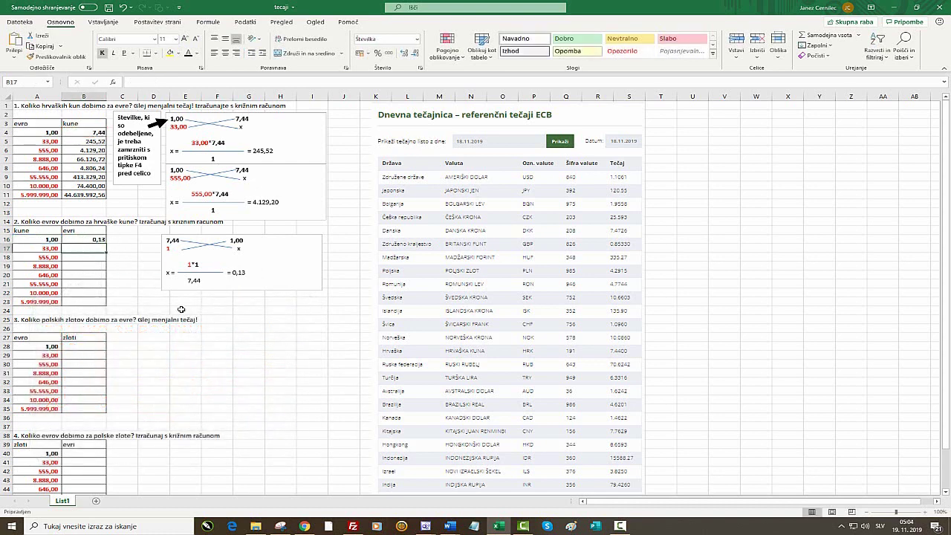
# - Build the formula =A17*B16/A16 in B17 to convert 33,00 kuna into euros
pyautogui.write('=')
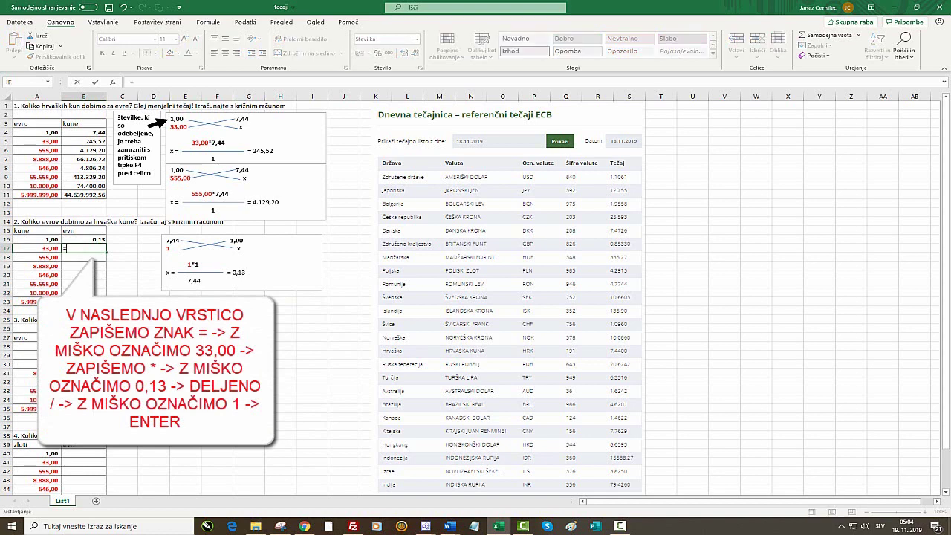
pyautogui.click(41, 248)
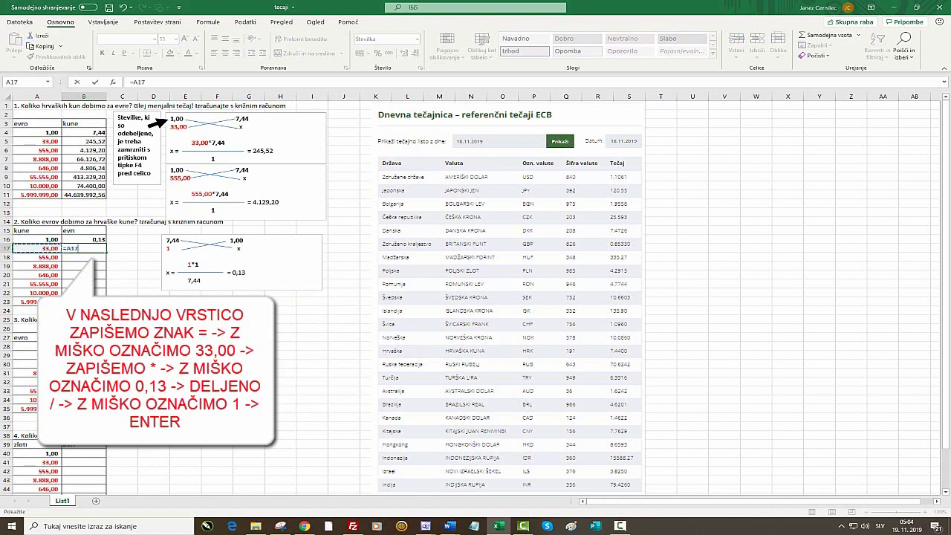
pyautogui.write('*')
pyautogui.click(83, 239)
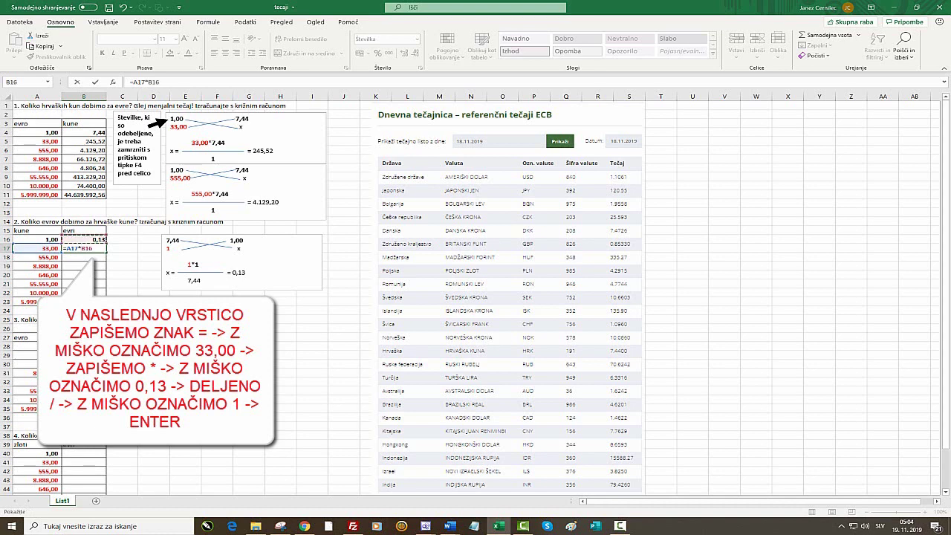
pyautogui.write('/')
pyautogui.click(51, 239)
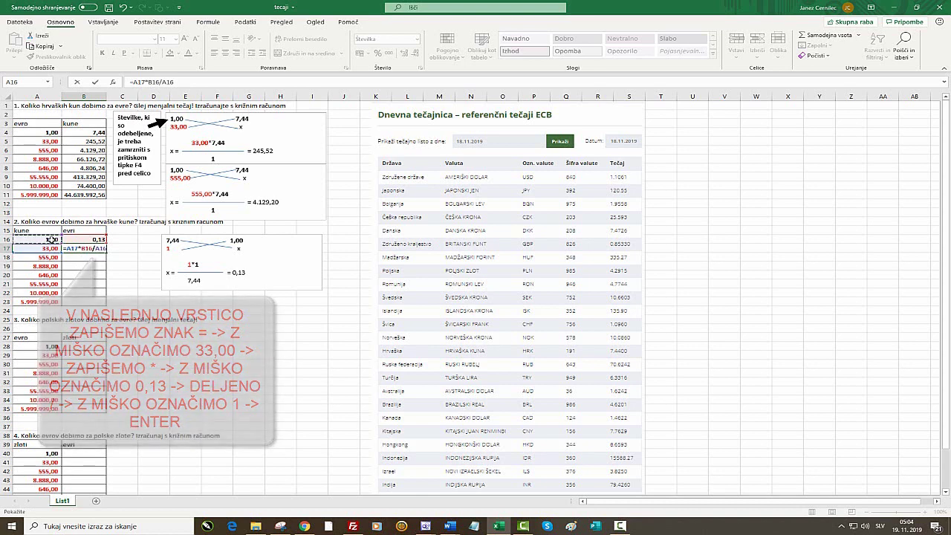
# - Make the B16 and A16 references in B17 absolute as =A17*$B$16/$A$16 and copy the formula down through B23
pyautogui.click(82, 248)
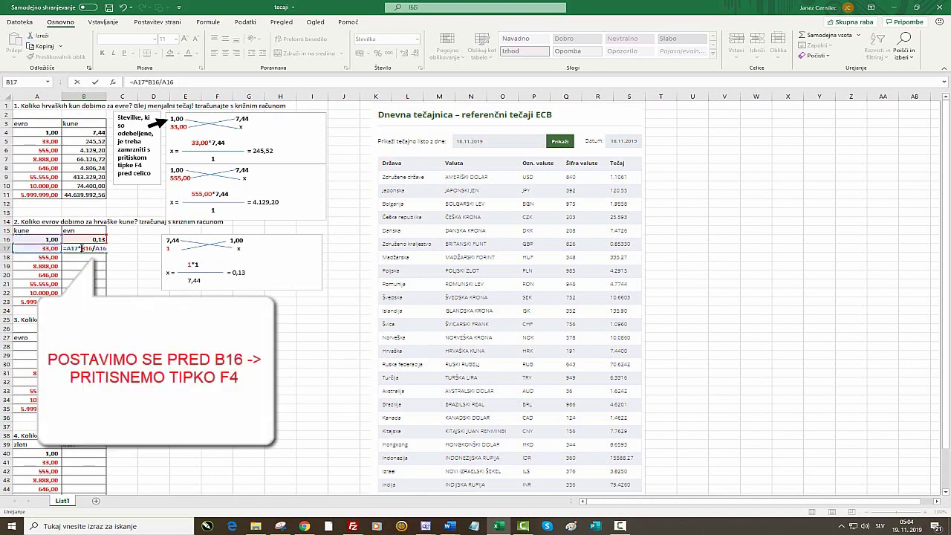
pyautogui.press('F4')
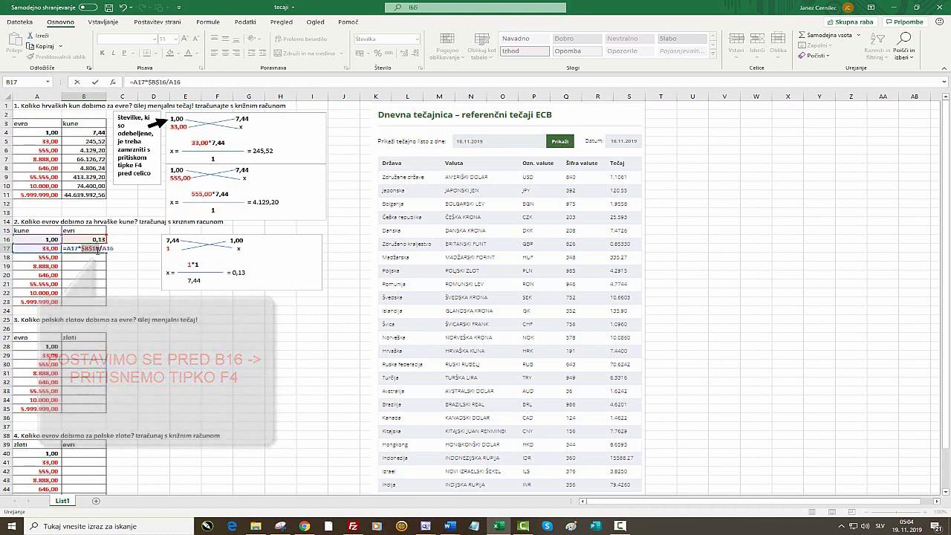
pyautogui.click(101, 248)
pyautogui.press('F4')
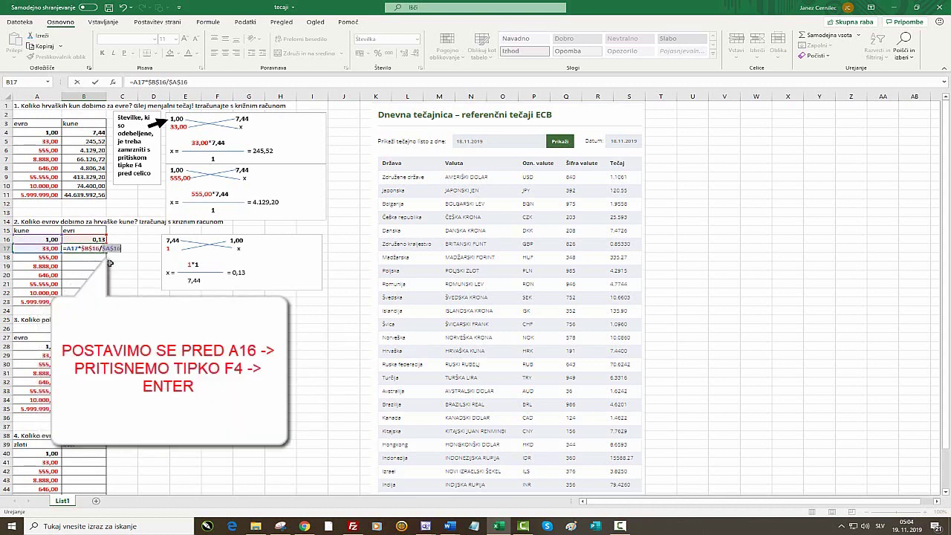
pyautogui.press('Return')
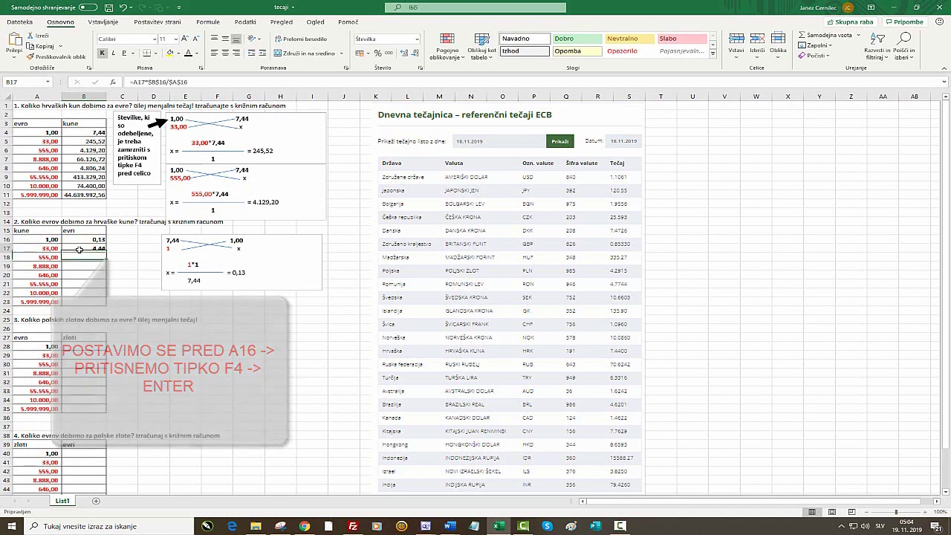
pyautogui.moveTo(106, 253); pyautogui.dragTo(110, 306)
pyautogui.click(217, 388)
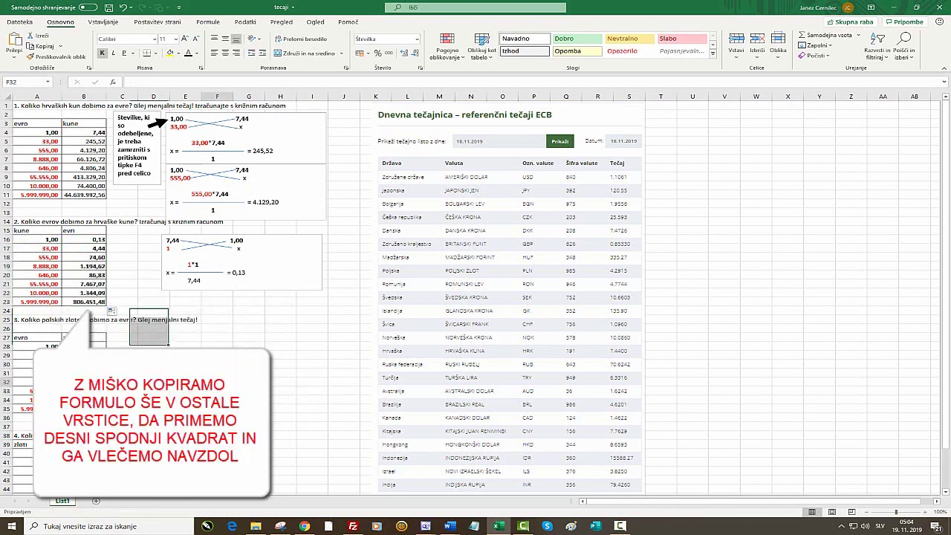
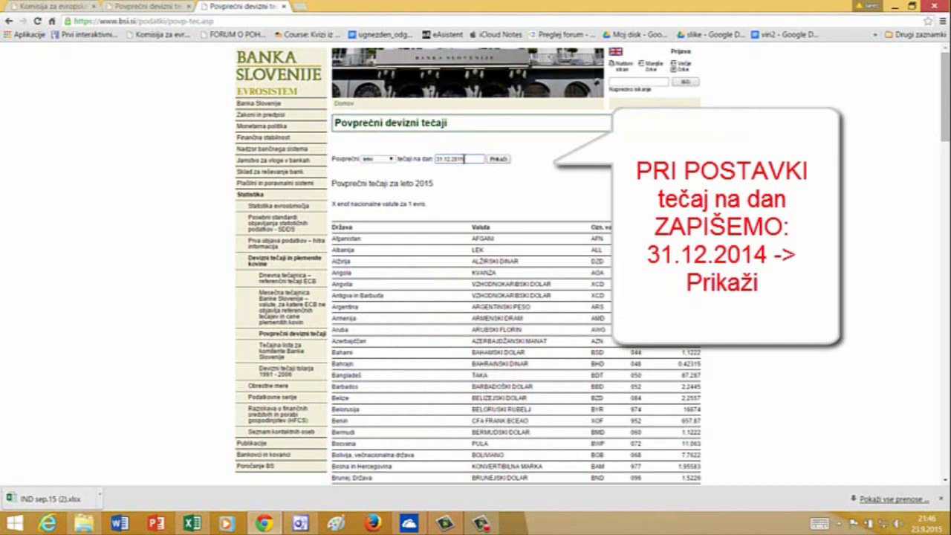
# - Display the average exchange rates for 31.12.2014 and look up the US dollar rate for Združene države
pyautogui.press('BackSpace')
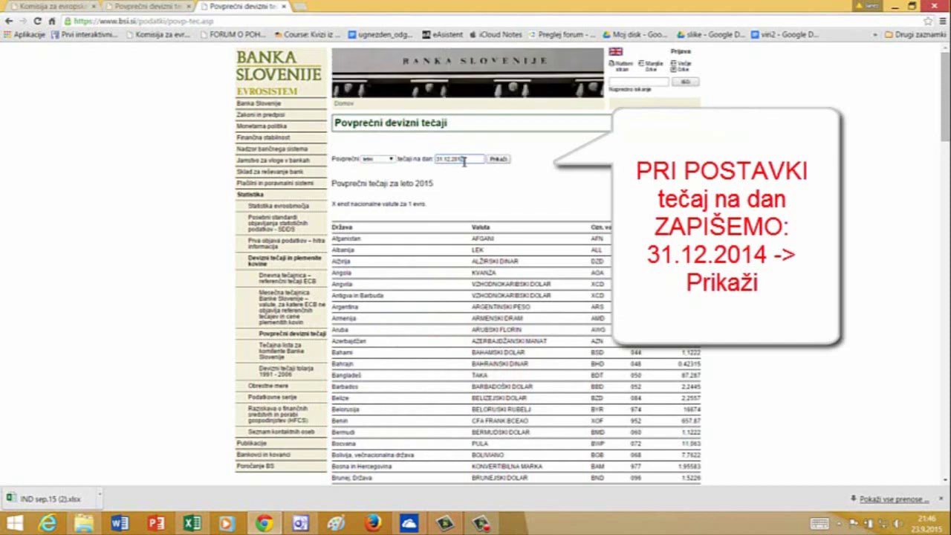
pyautogui.write('4')
pyautogui.click(499, 160)
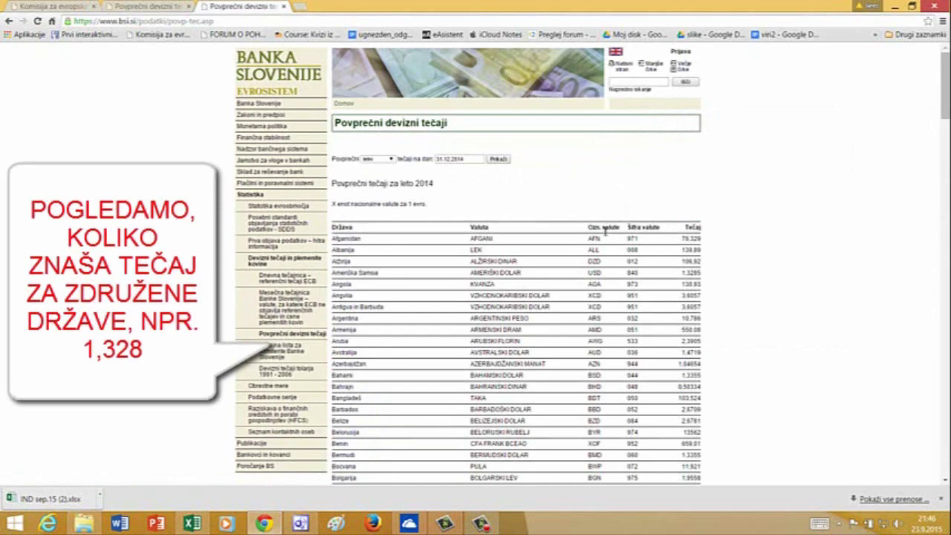
pyautogui.scroll(-15, 592, 377)
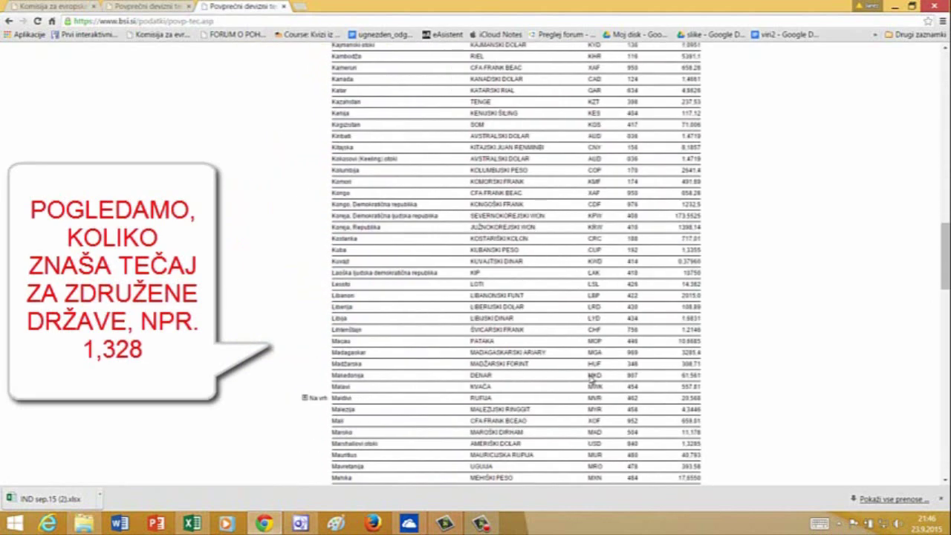
pyautogui.scroll(-15, 592, 378)
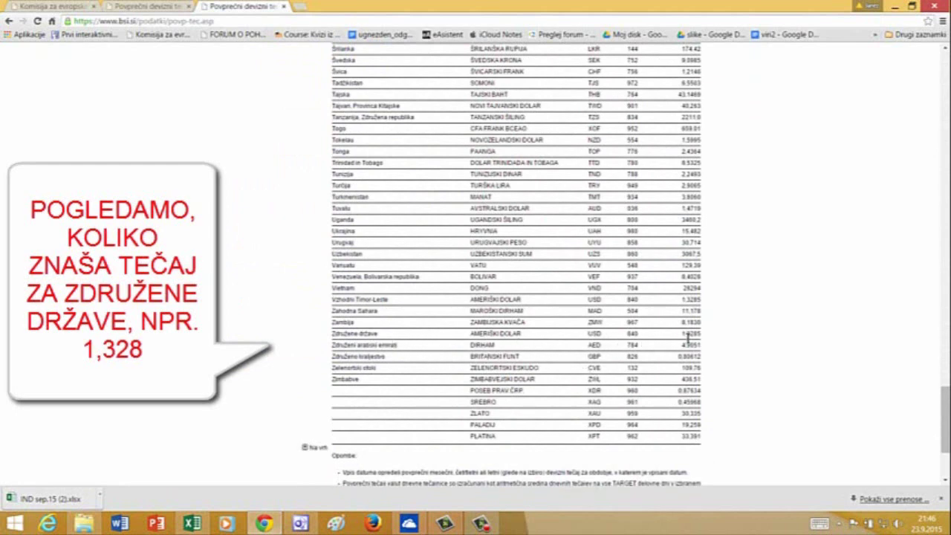
pyautogui.moveTo(683, 335); pyautogui.dragTo(700, 335)
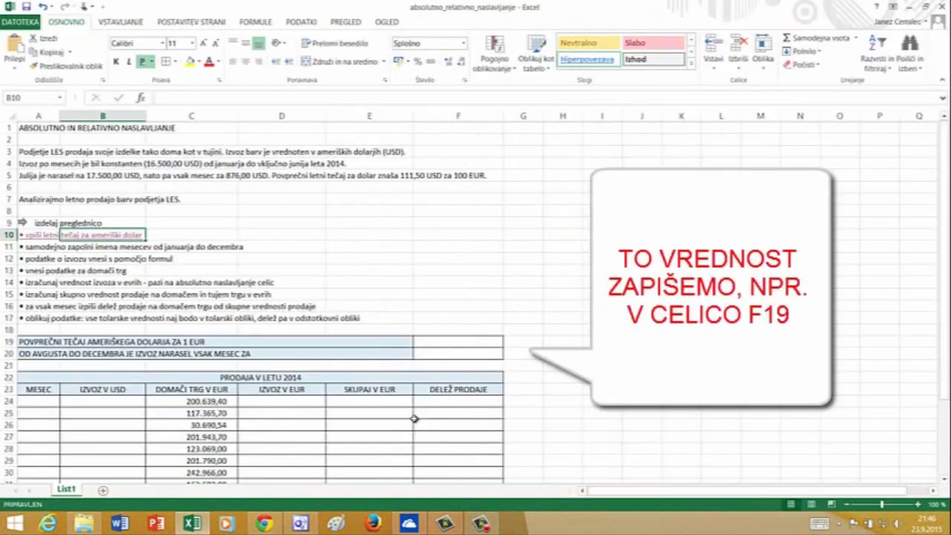
# - In the absolutno_relativno_naslavljanje workbook in Excel, enter the average dollar rate 1,3285 in F19 and the monthly export increase 876 in F20
pyautogui.click(440, 346)
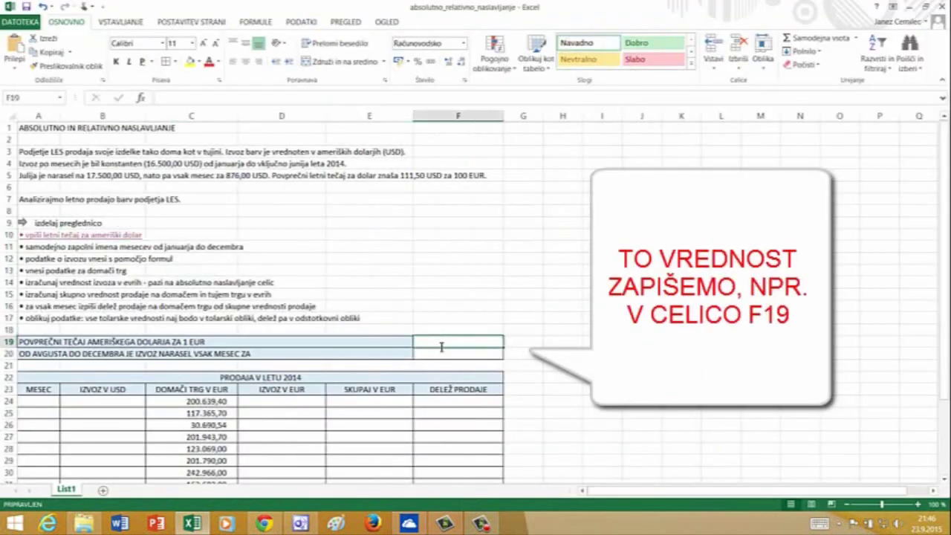
pyautogui.write('1,3285')
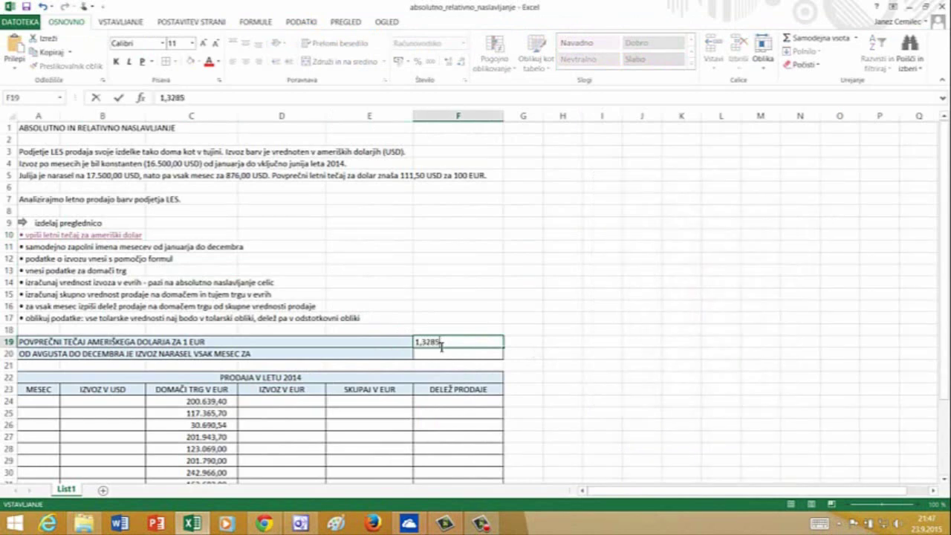
pyautogui.press('Return')
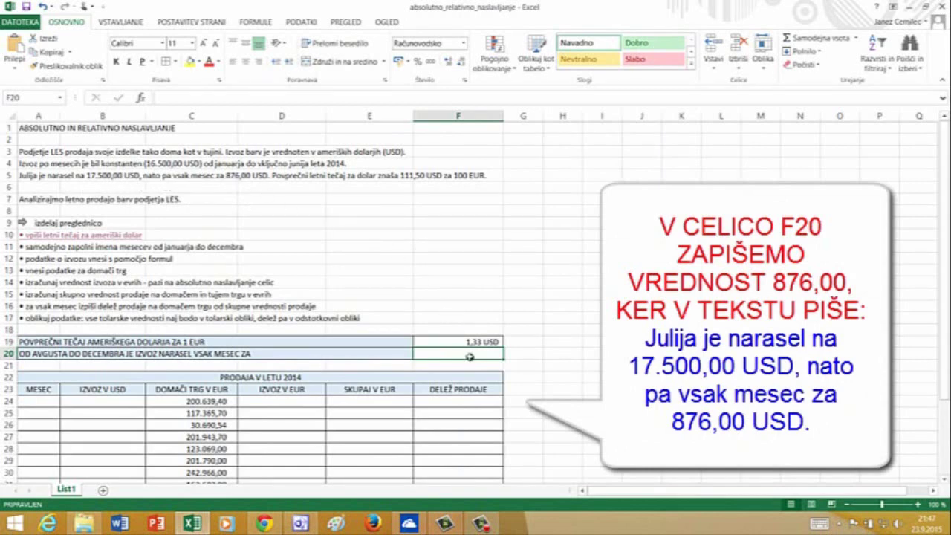
pyautogui.write('876')
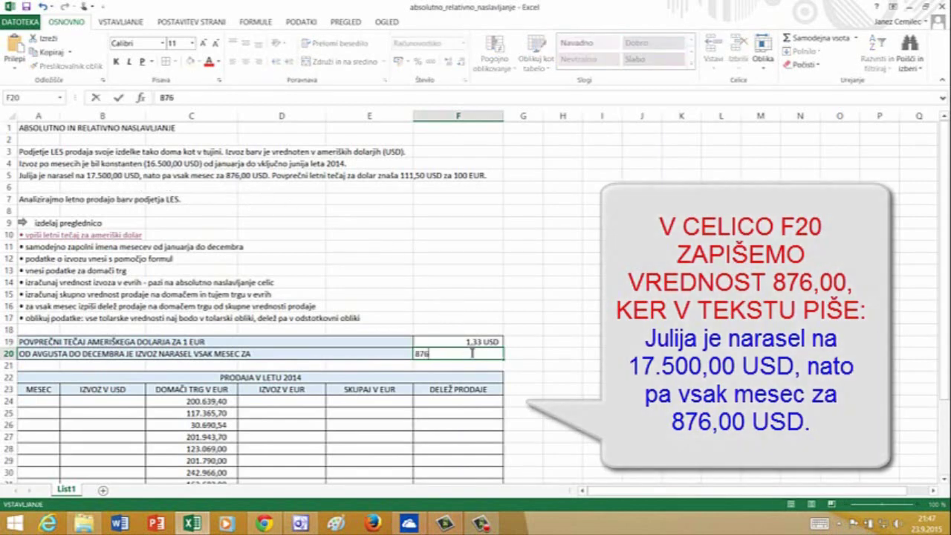
pyautogui.press('Return')
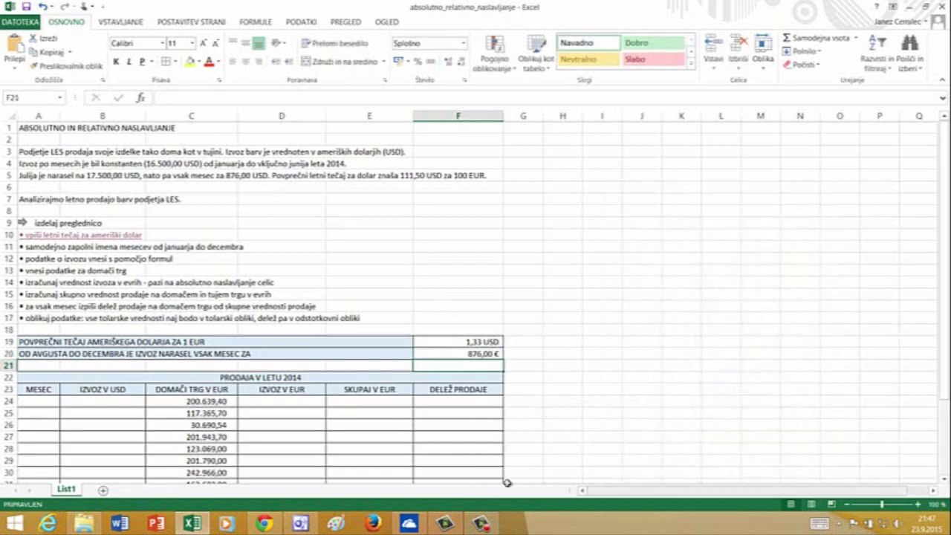
# - Enter the month abbreviations JAN, FEB and MAR in cells A24 to A26 of the MESEC column
pyautogui.click(43, 403)
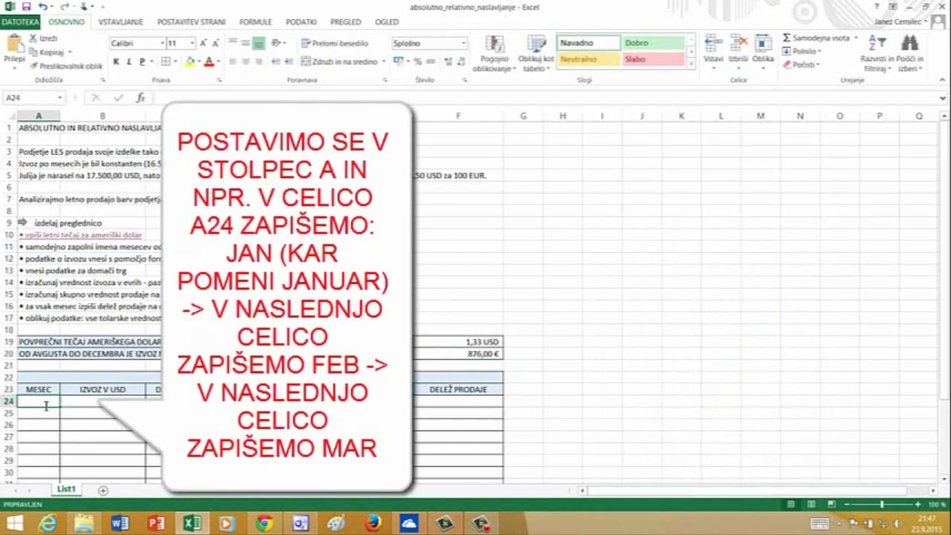
pyautogui.write('jAN')
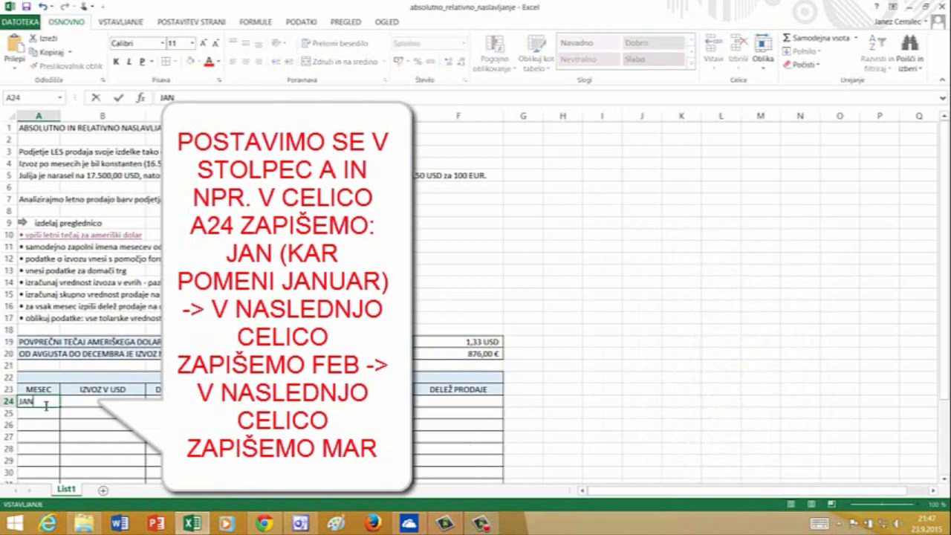
pyautogui.press('Return')
pyautogui.write('FEB')
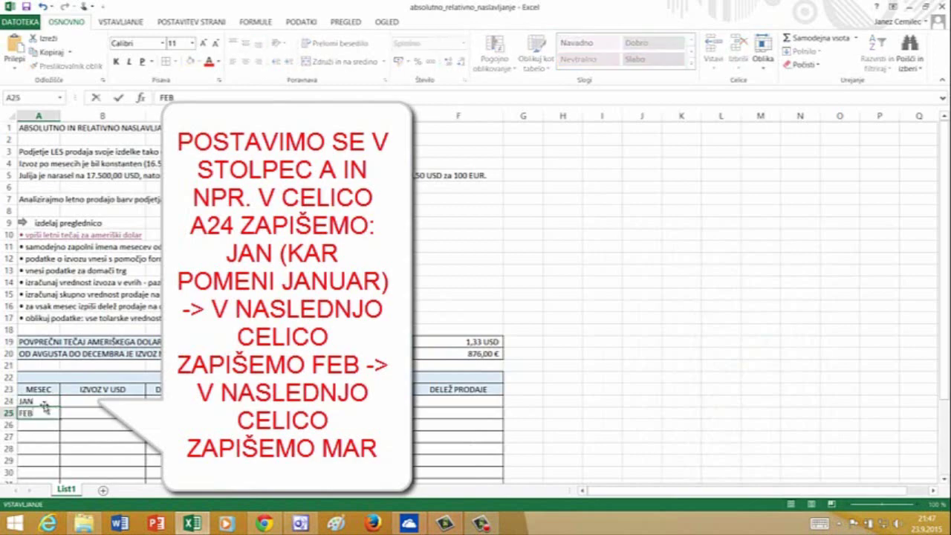
pyautogui.press('Return')
pyautogui.write('MAR')
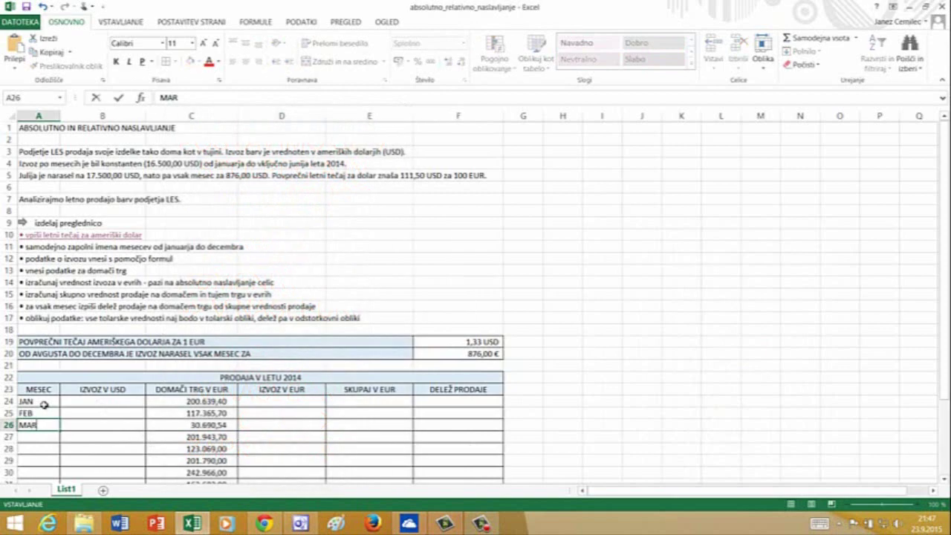
pyautogui.click(563, 377)
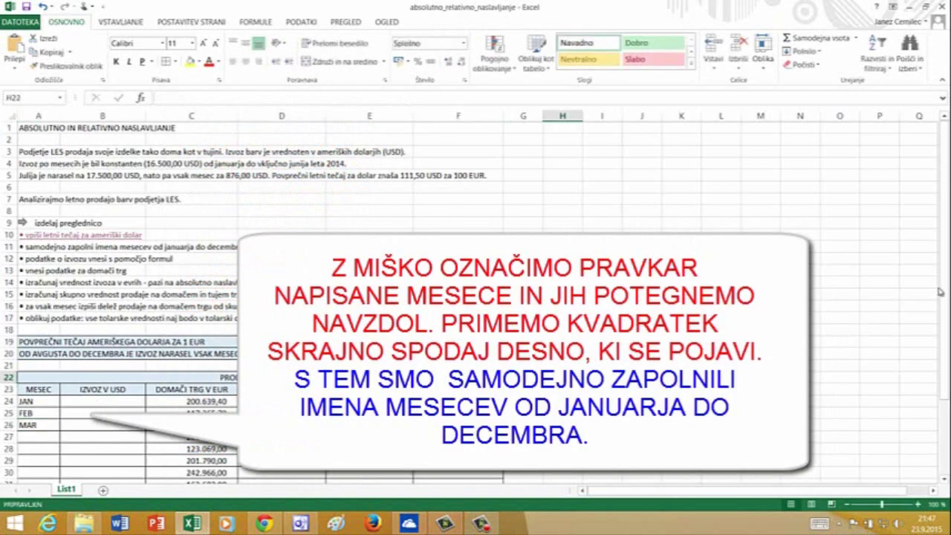
# - Extend the month series from A24:A26 down through DEC in A35
pyautogui.moveTo(942, 292); pyautogui.dragTo(942, 391)
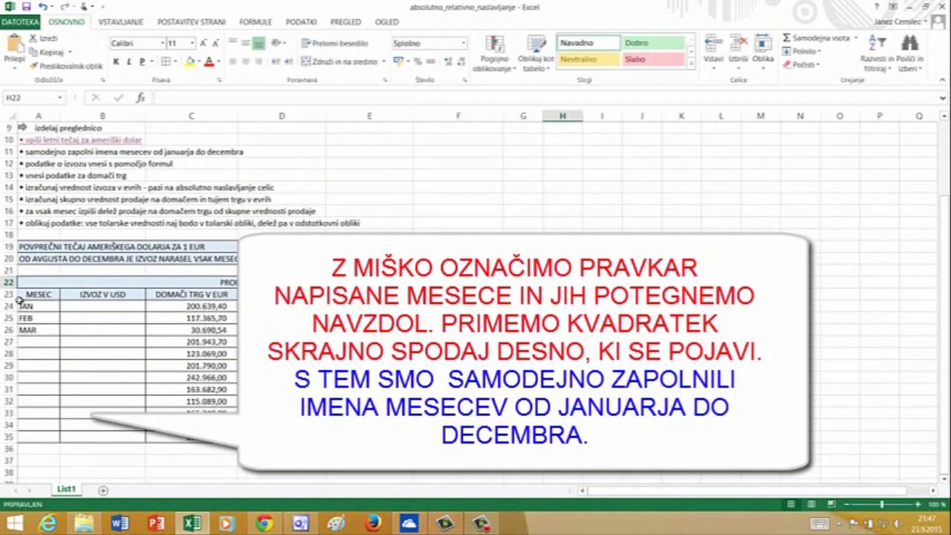
pyautogui.moveTo(22, 303); pyautogui.dragTo(72, 442)
pyautogui.click(103, 464)
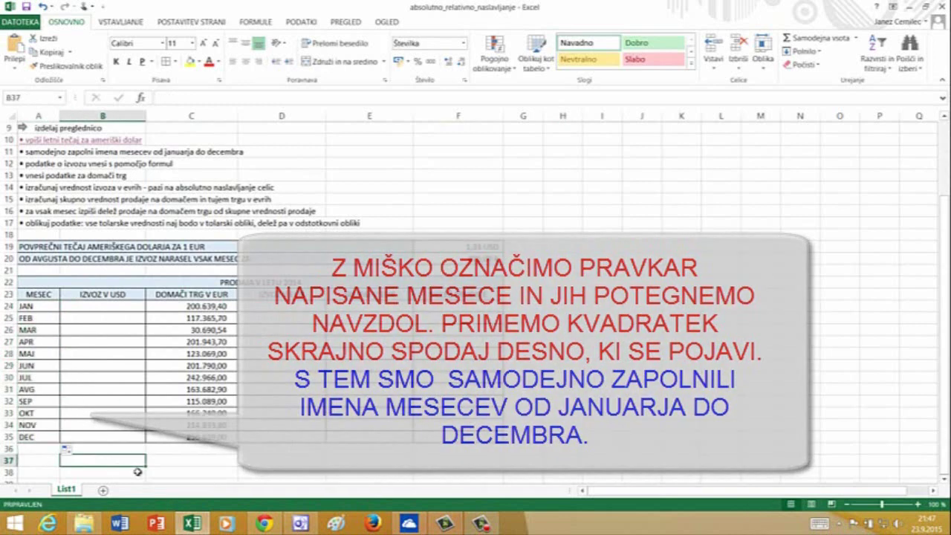
# - Enter the January export value 16500 in B24 and copy it down through June in B29
pyautogui.scroll(3, 371, 357)
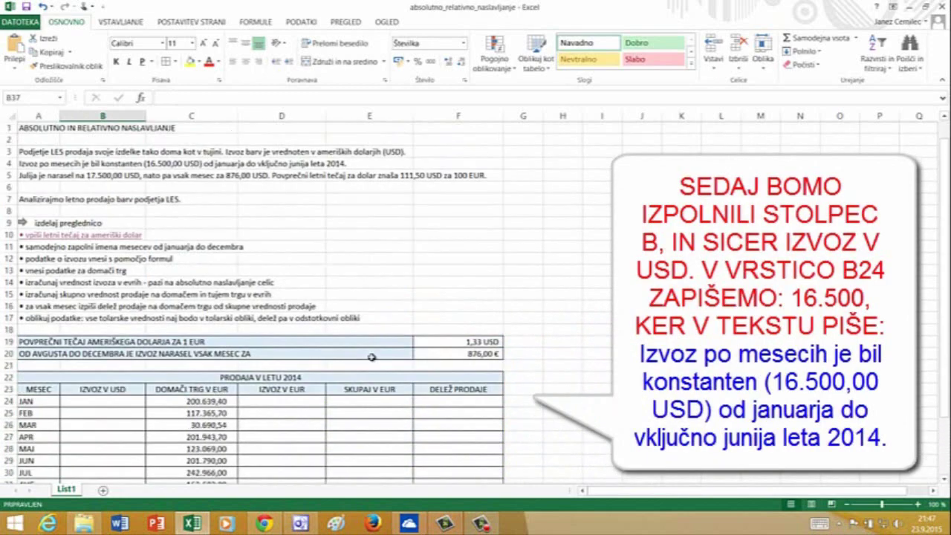
pyautogui.scroll(-1, 330, 317)
pyautogui.scroll(1, 329, 317)
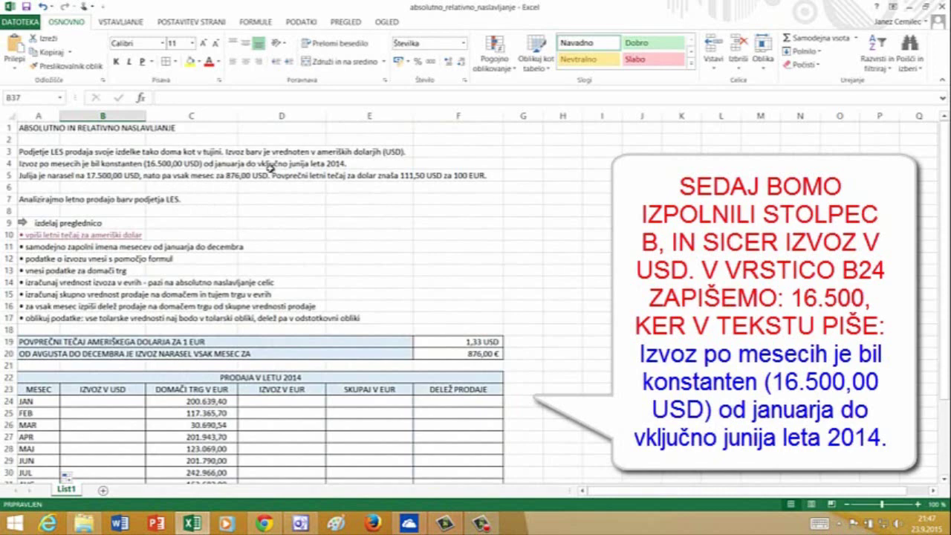
pyautogui.click(92, 399)
pyautogui.write('1')
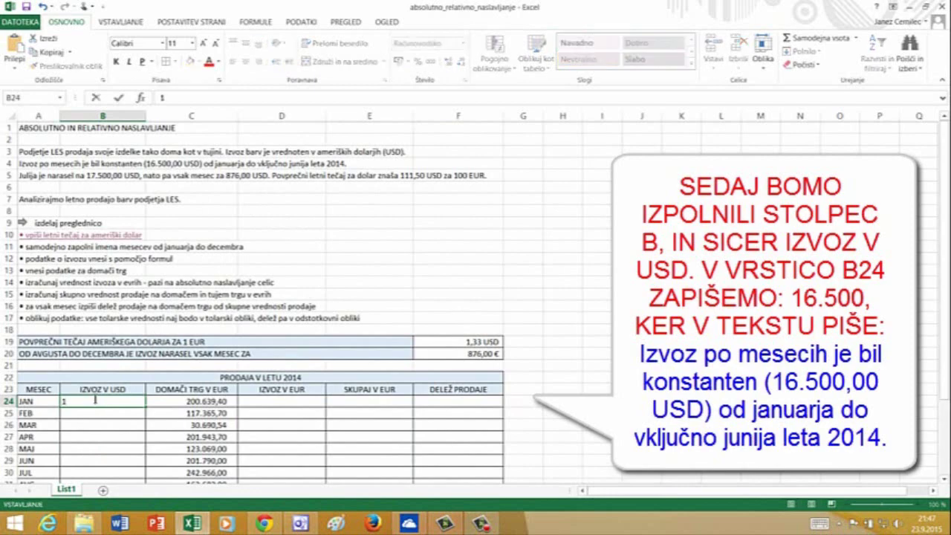
pyautogui.write('6.500')
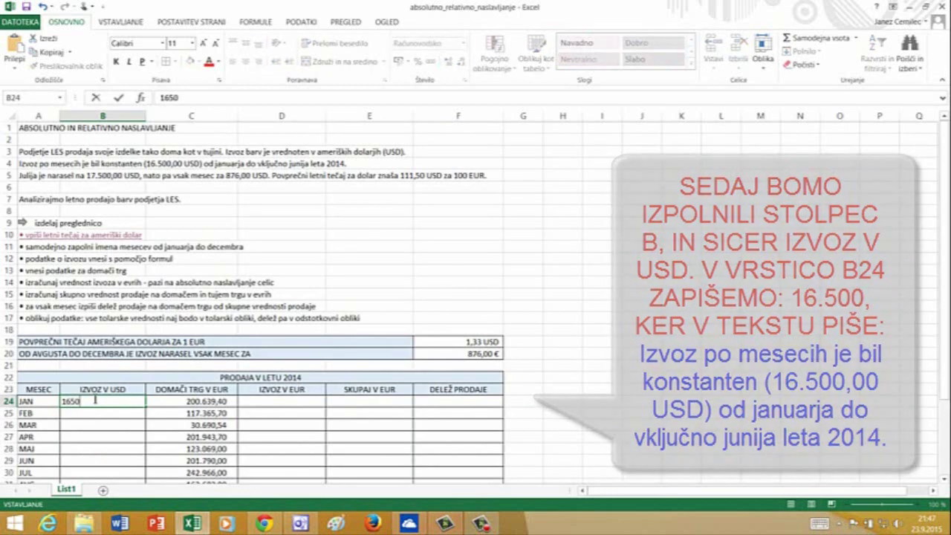
pyautogui.press('Return')
pyautogui.scroll(-4, 95, 399)
pyautogui.click(102, 258)
pyautogui.moveTo(146, 264); pyautogui.dragTo(141, 318)
pyautogui.click(353, 162)
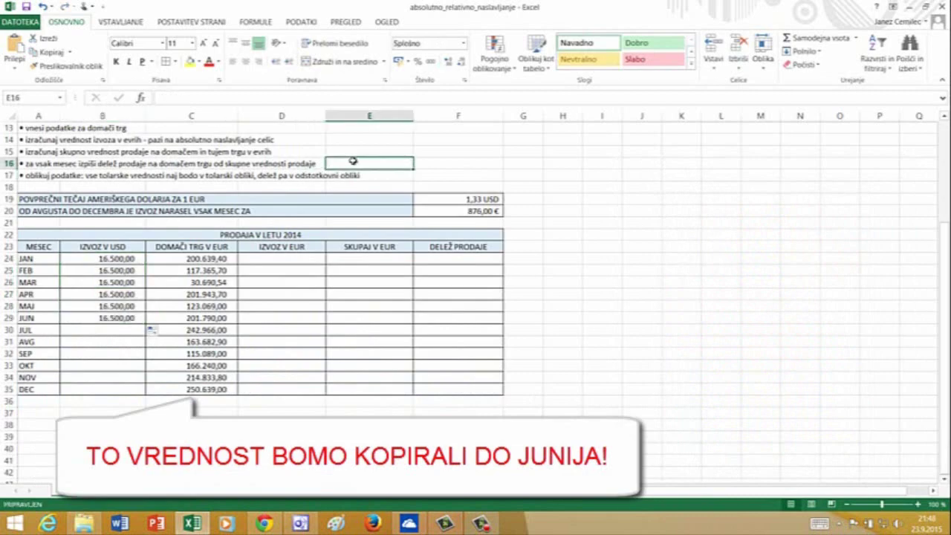
# - Enter the July export value 17500 in B30 of the IZVOZ V USD column
pyautogui.scroll(3, 353, 161)
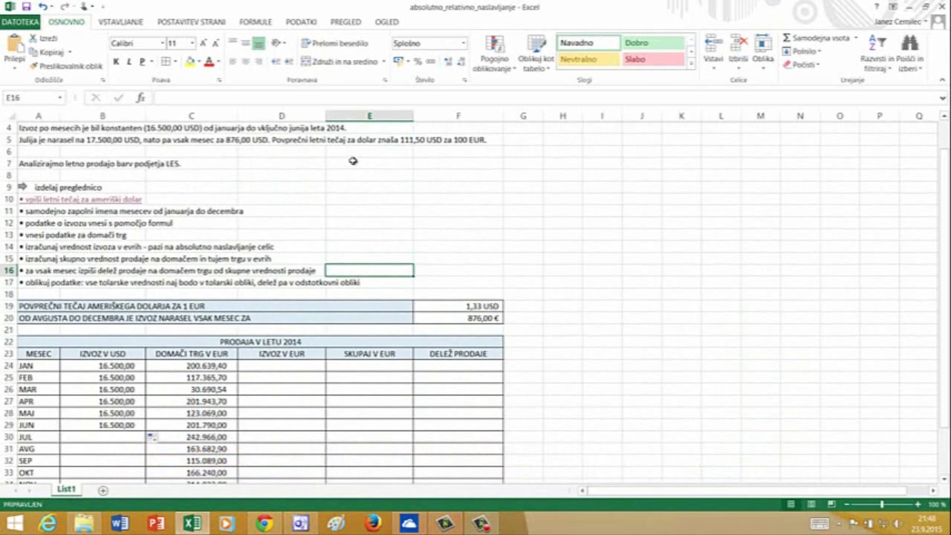
pyautogui.click(114, 437)
pyautogui.write('1')
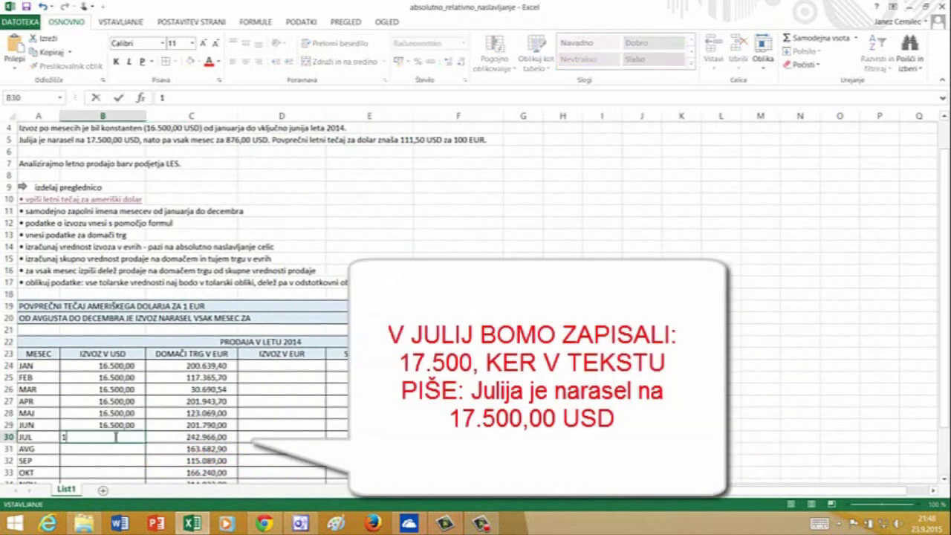
pyautogui.write('7500')
pyautogui.press('Return')
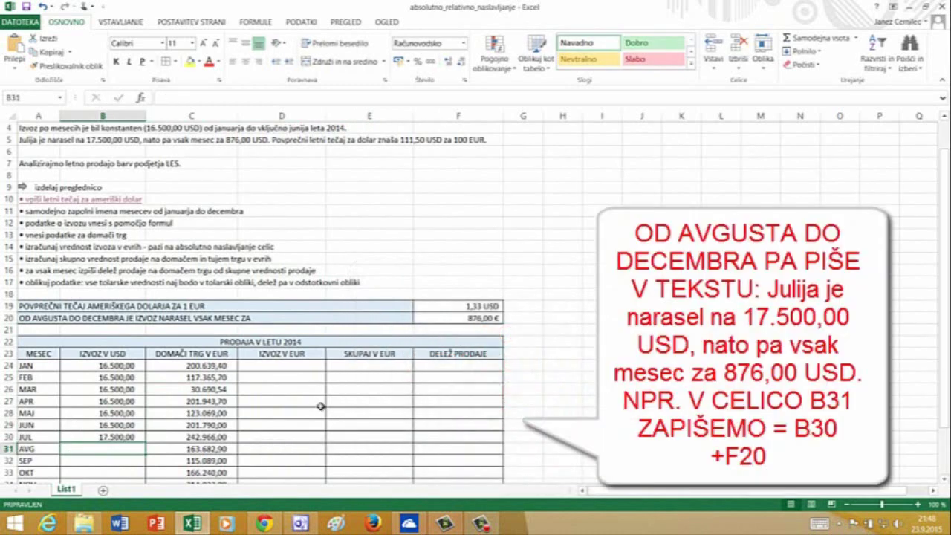
# - Build the August export formula =B30+$F$20 in B31, with an absolute reference to the monthly increase
pyautogui.write('=')
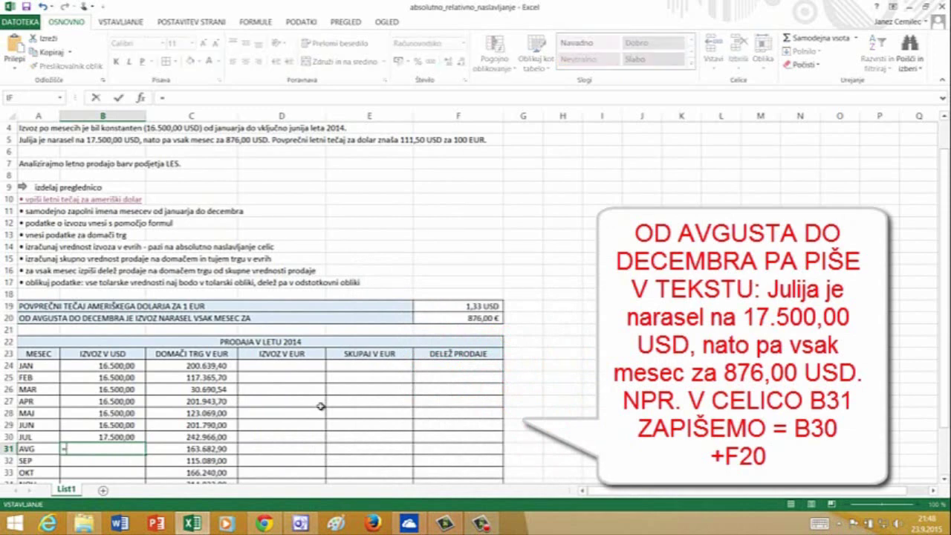
pyautogui.click(129, 439)
pyautogui.click(129, 439)
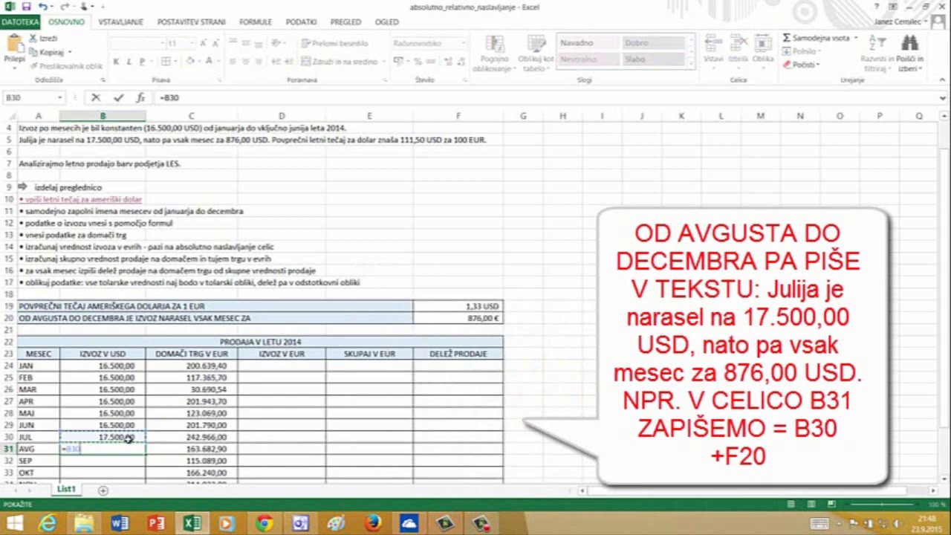
pyautogui.write('+')
pyautogui.click(468, 318)
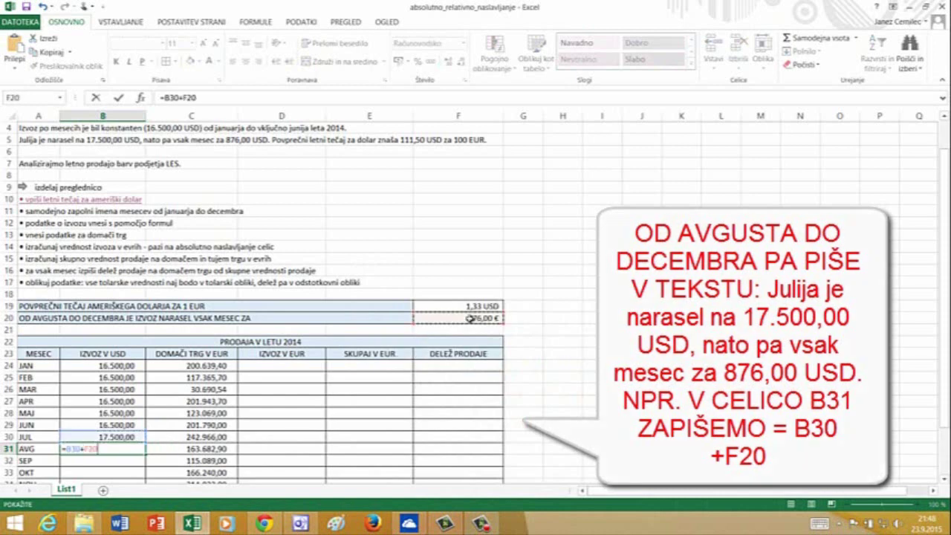
pyautogui.press('F2')
pyautogui.press('Left')
pyautogui.press('Left')
pyautogui.press('Left')
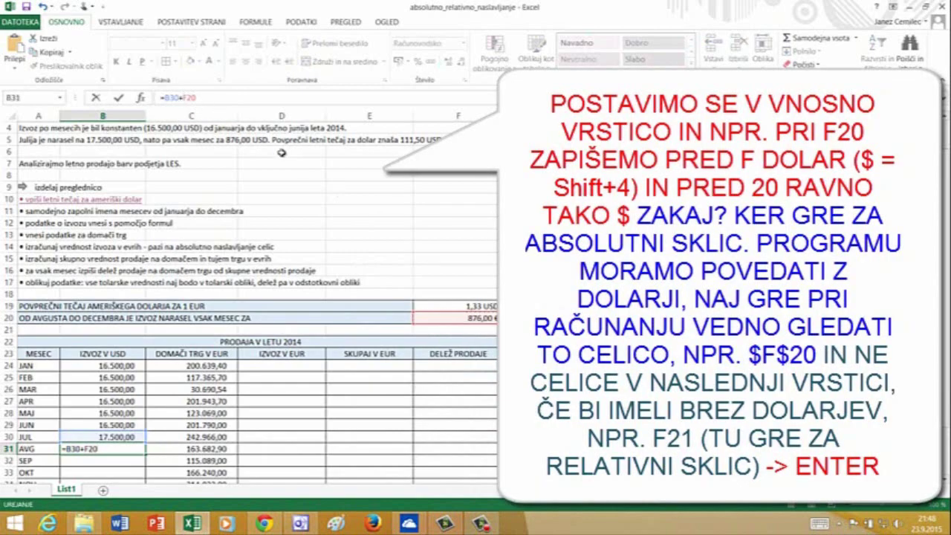
pyautogui.write('$')
pyautogui.write('$')
pyautogui.press('Return')
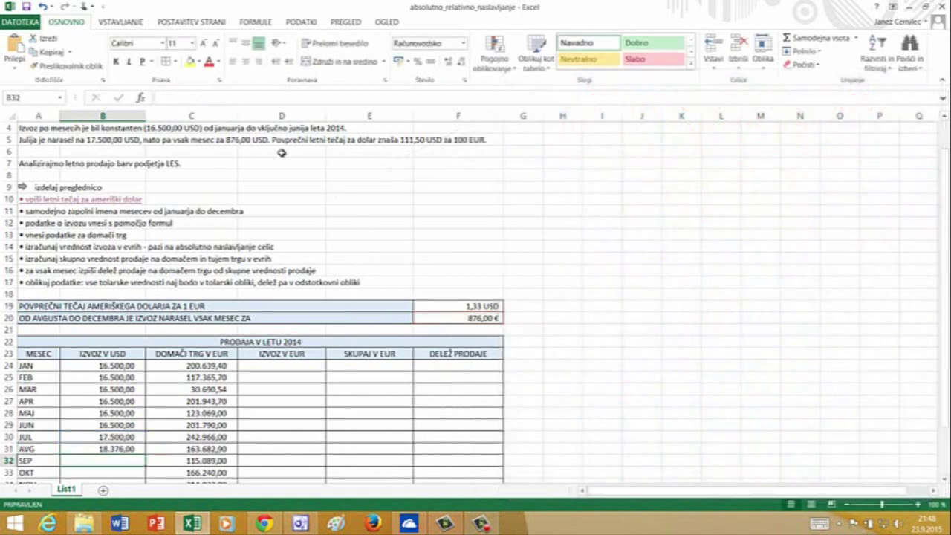
# - Copy the export formula in B31 down through December in B35
pyautogui.scroll(-4, 240, 365)
pyautogui.click(115, 305)
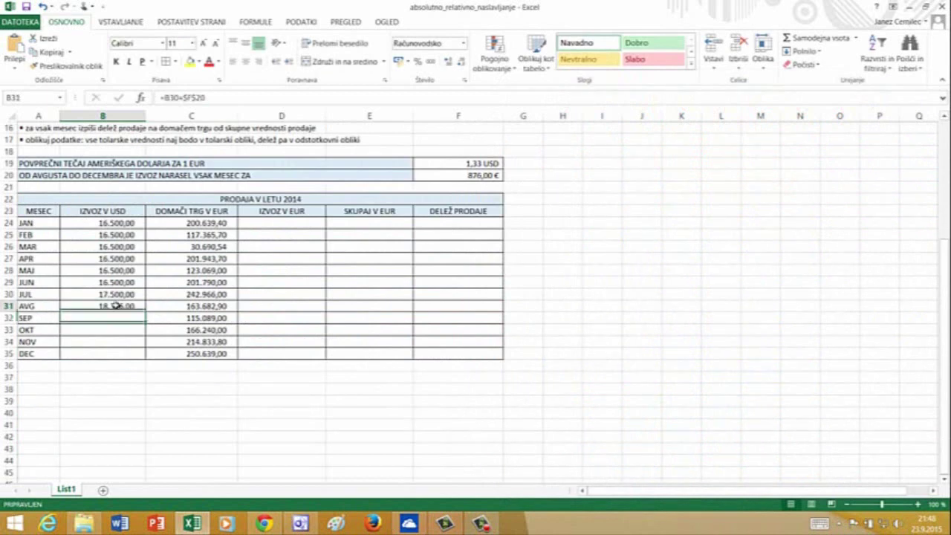
pyautogui.moveTo(146, 311); pyautogui.dragTo(147, 361)
pyautogui.click(142, 403)
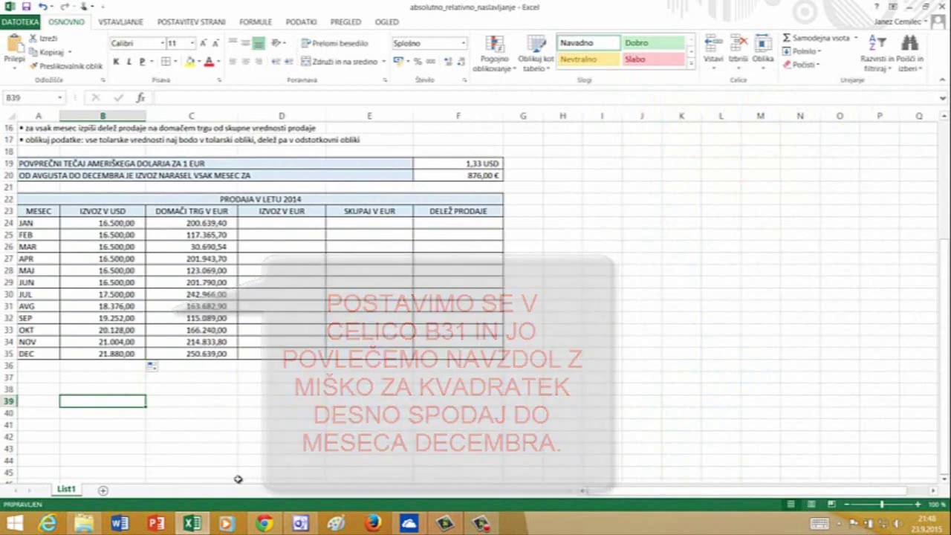
# - Build the formula =B24/$F$19 in D24 to convert the January export into euros with an absolute exchange-rate reference
pyautogui.scroll(2, 232, 177)
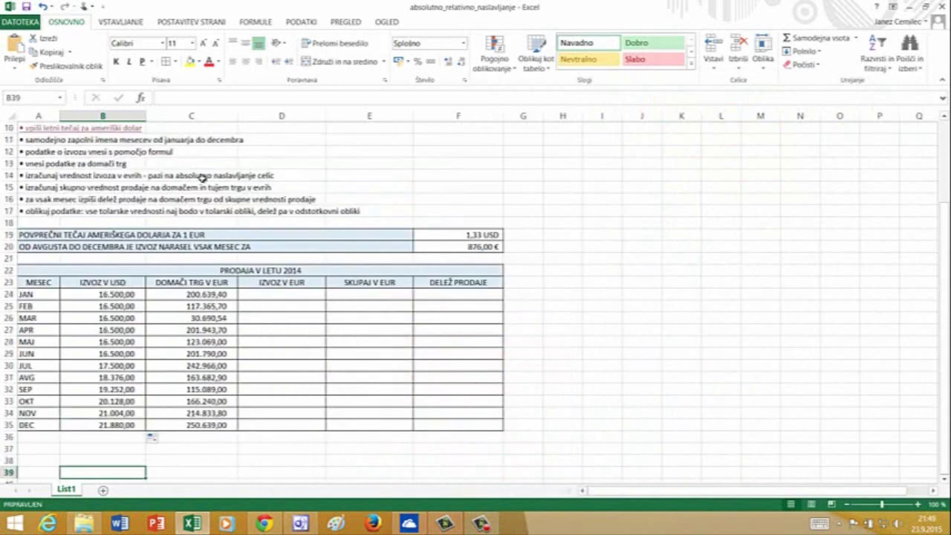
pyautogui.click(272, 296)
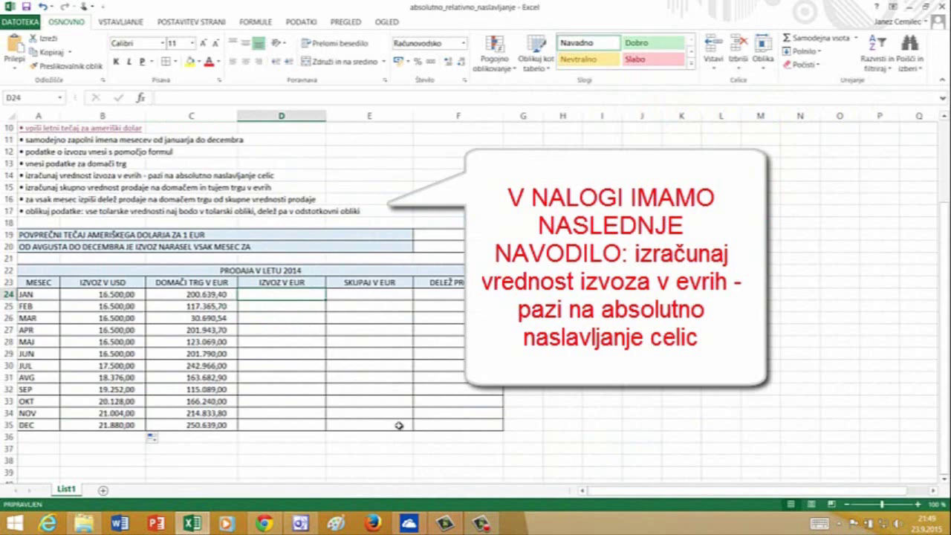
pyautogui.write('=')
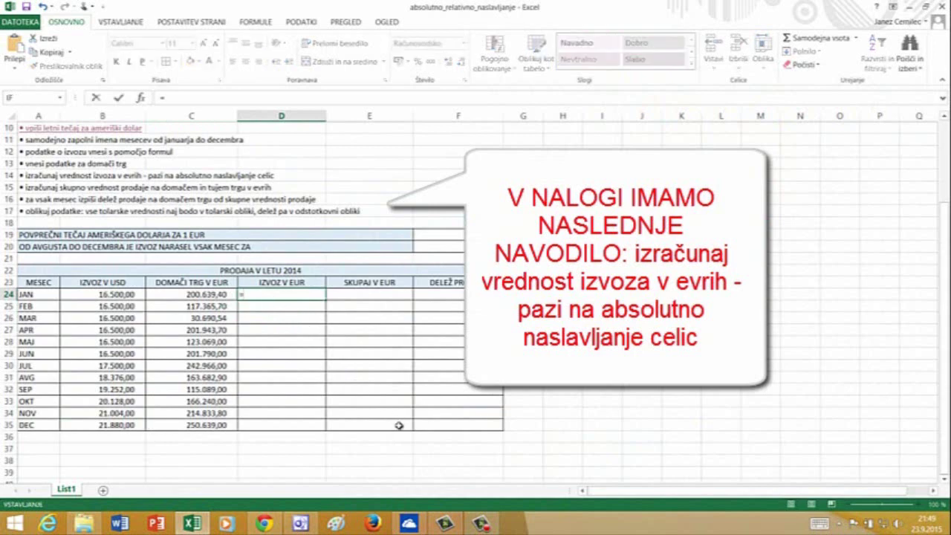
pyautogui.click(121, 295)
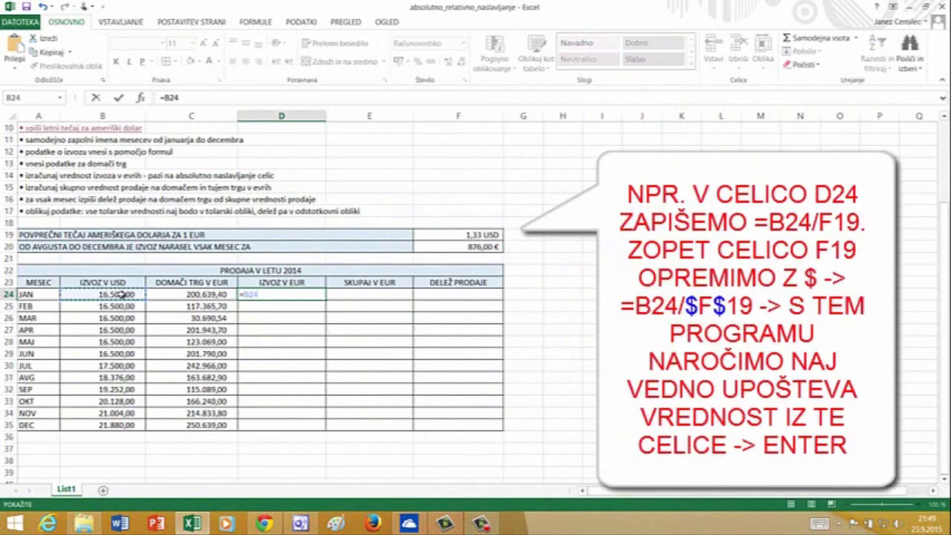
pyautogui.write('/')
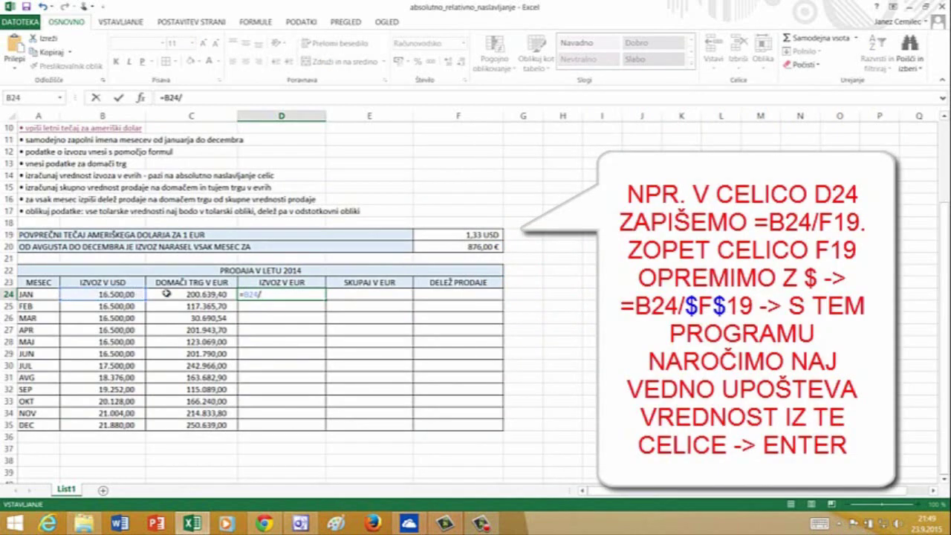
pyautogui.click(467, 236)
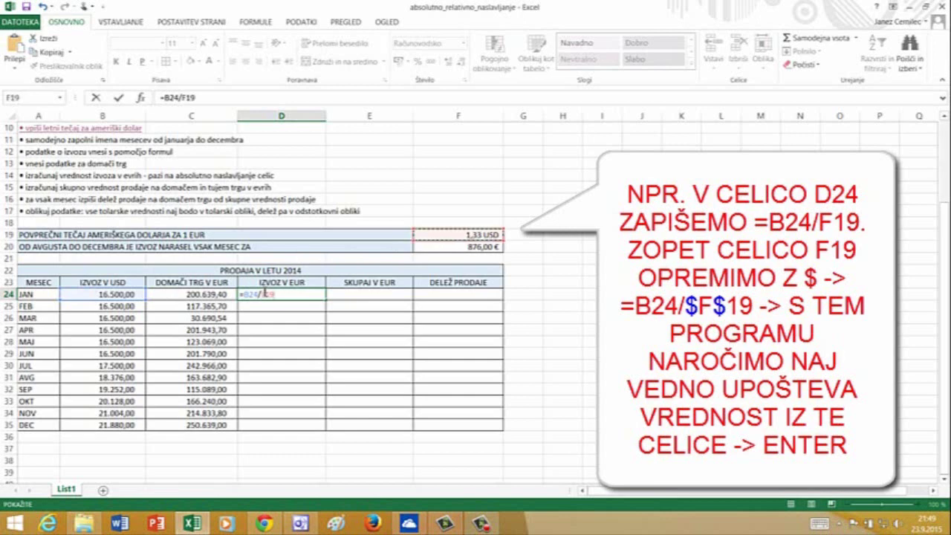
pyautogui.press('F2')
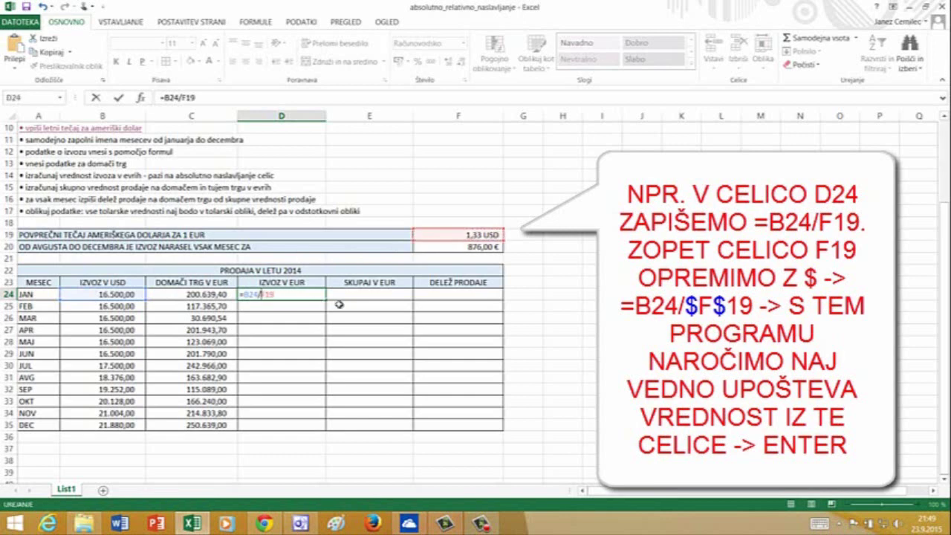
pyautogui.write('$')
pyautogui.write('$')
pyautogui.press('Return')
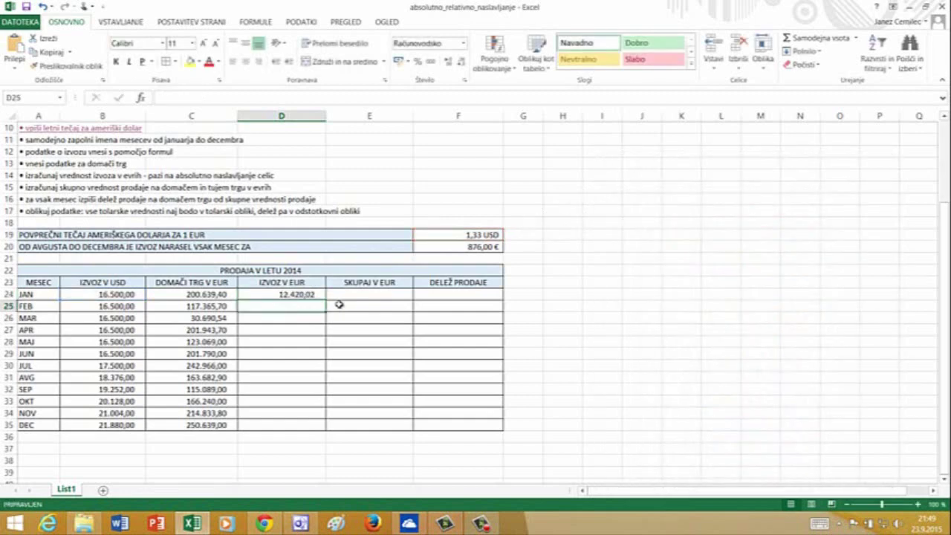
# - Copy the euro conversion formula in D24 down through December in D35
pyautogui.click(301, 296)
pyautogui.moveTo(325, 300); pyautogui.dragTo(328, 428)
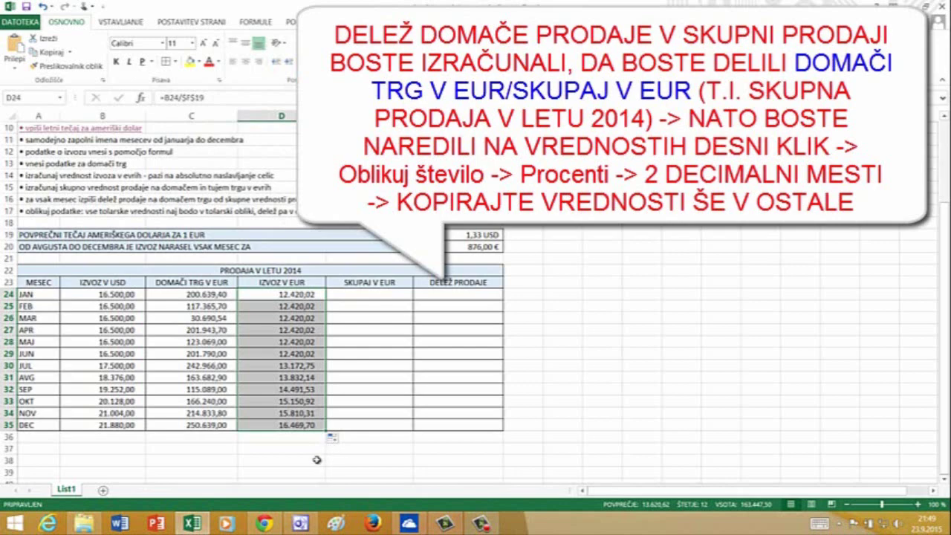
pyautogui.click(318, 460)
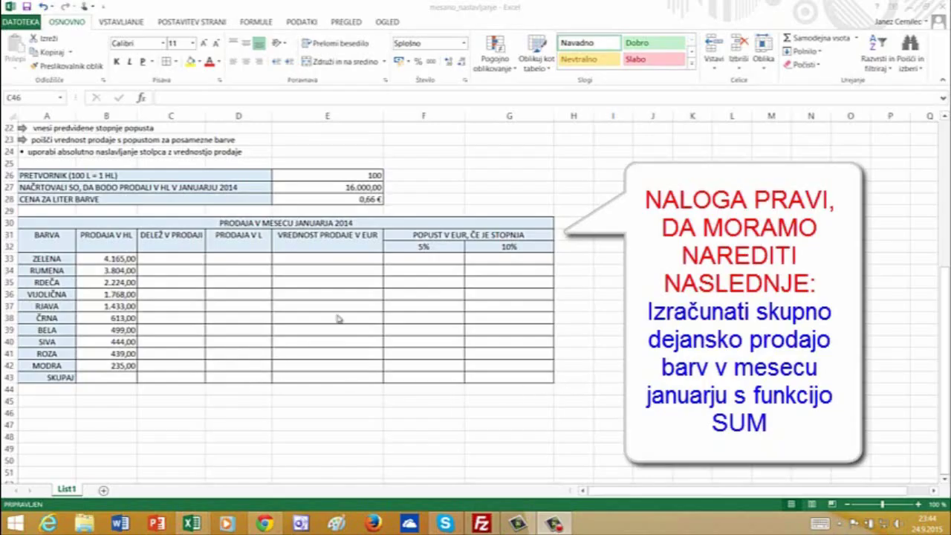
# - Total the January paint sales in B43 with the formula =SUM(B33:B42)
pyautogui.click(652, 246)
pyautogui.scroll(5, 278, 297)
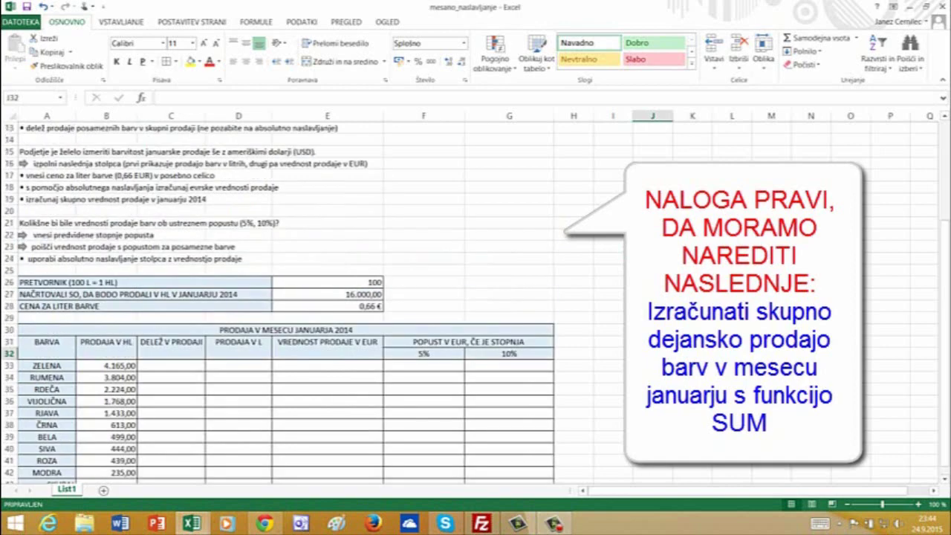
pyautogui.scroll(2, 475, 303)
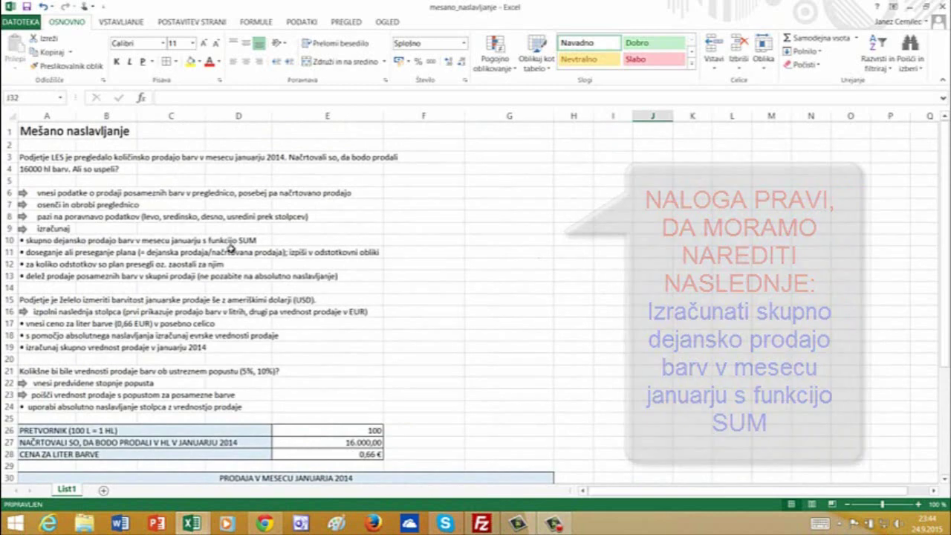
pyautogui.scroll(-7, 230, 249)
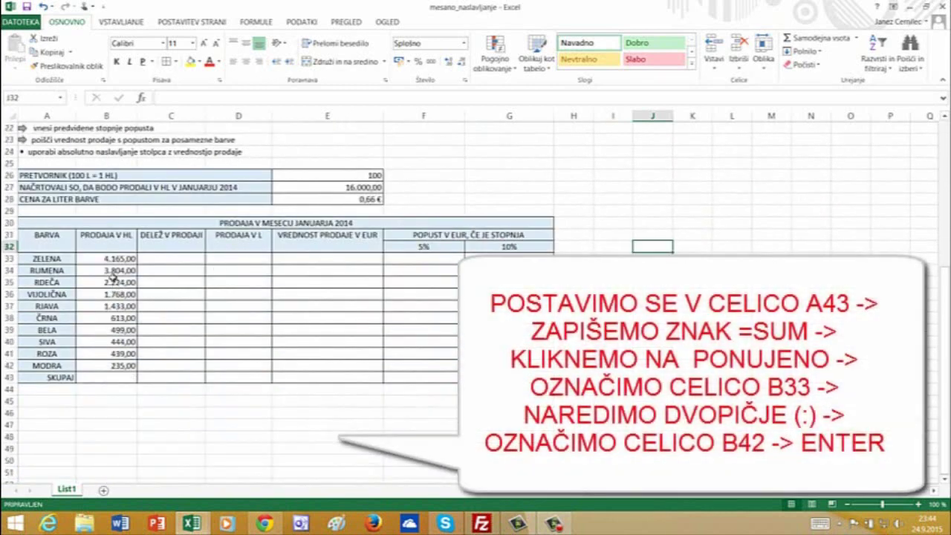
pyautogui.click(106, 377)
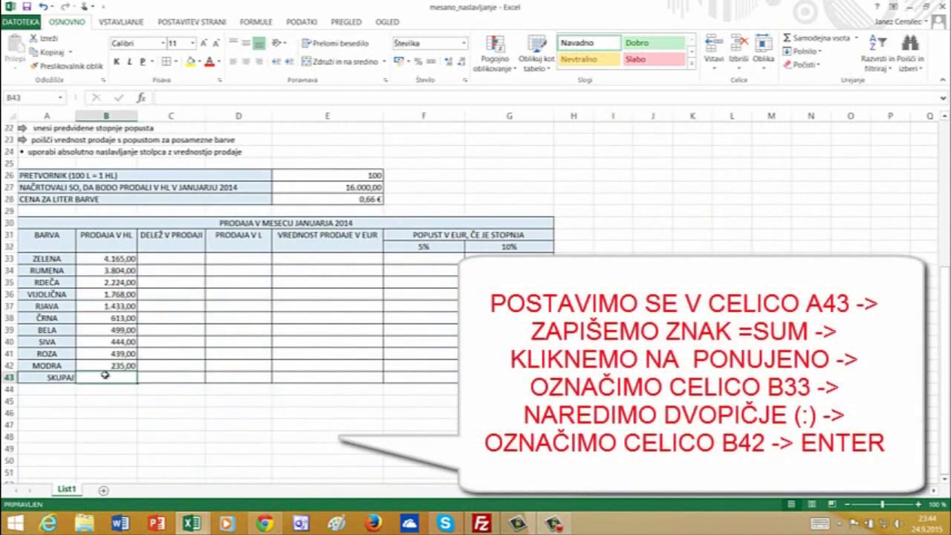
pyautogui.write('=')
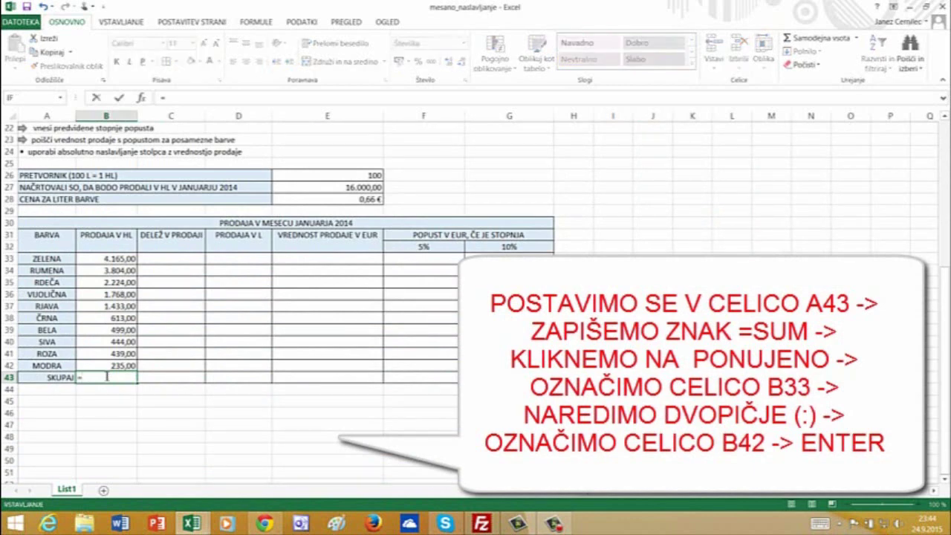
pyautogui.write('SUM')
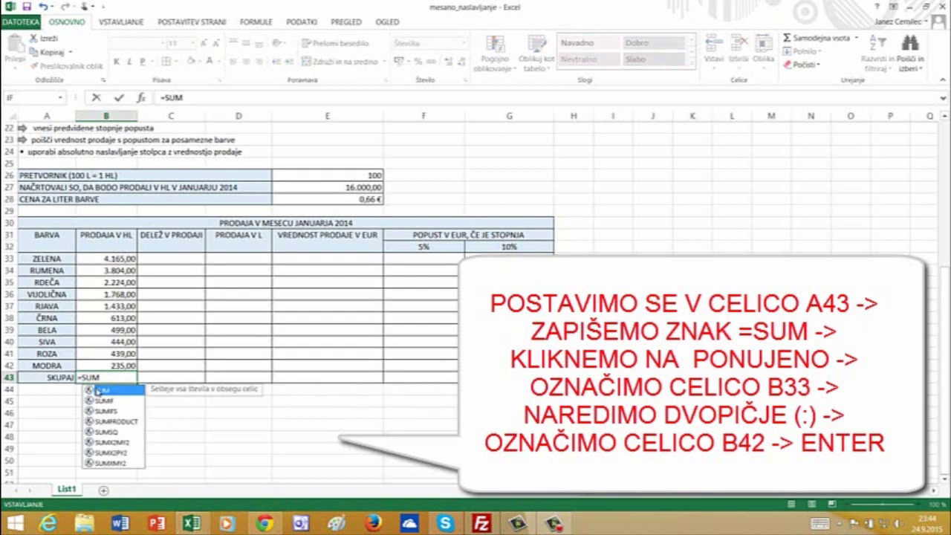
pyautogui.doubleClick(97, 391)
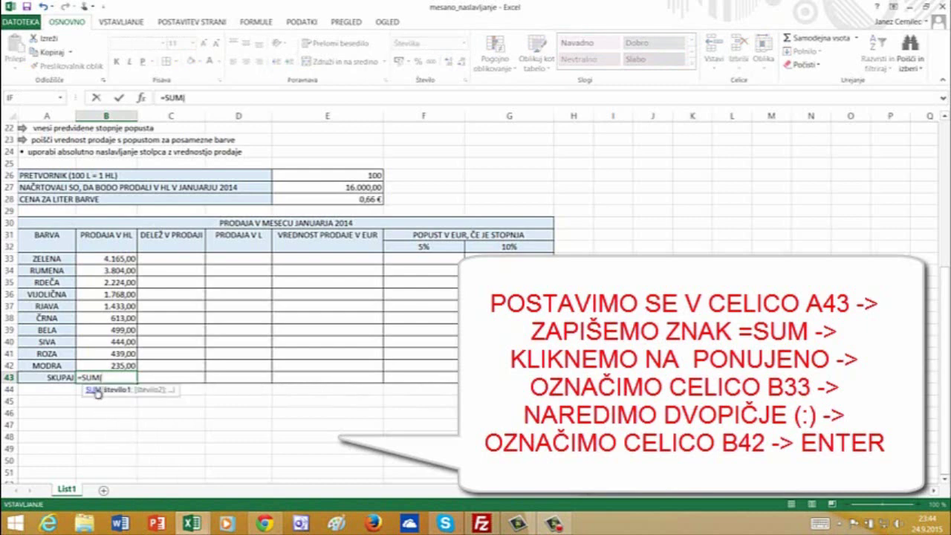
pyautogui.click(113, 259)
pyautogui.write(':')
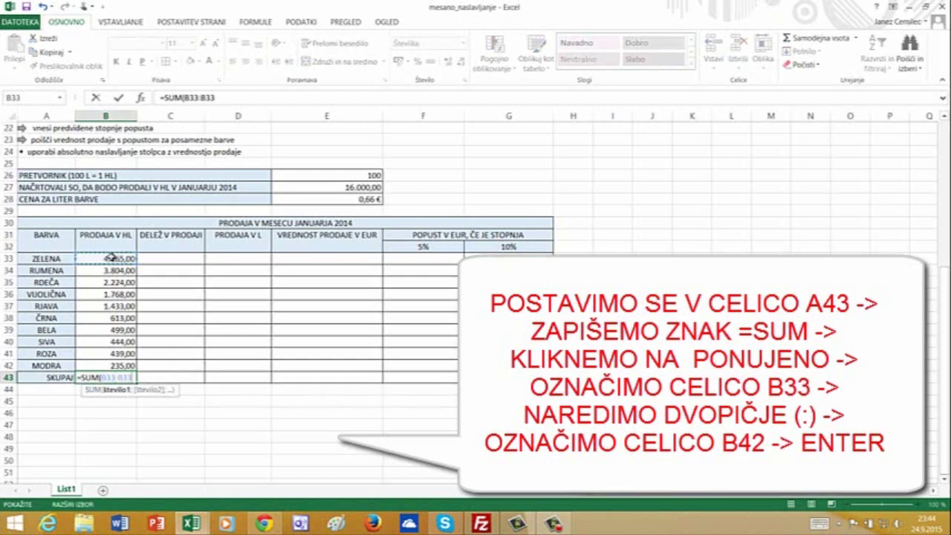
pyautogui.click(96, 366)
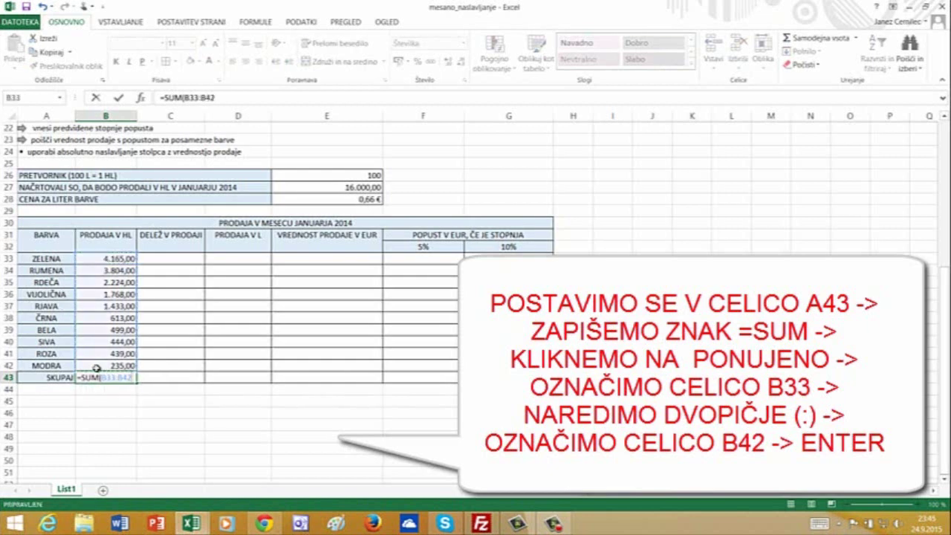
pyautogui.press('Return')
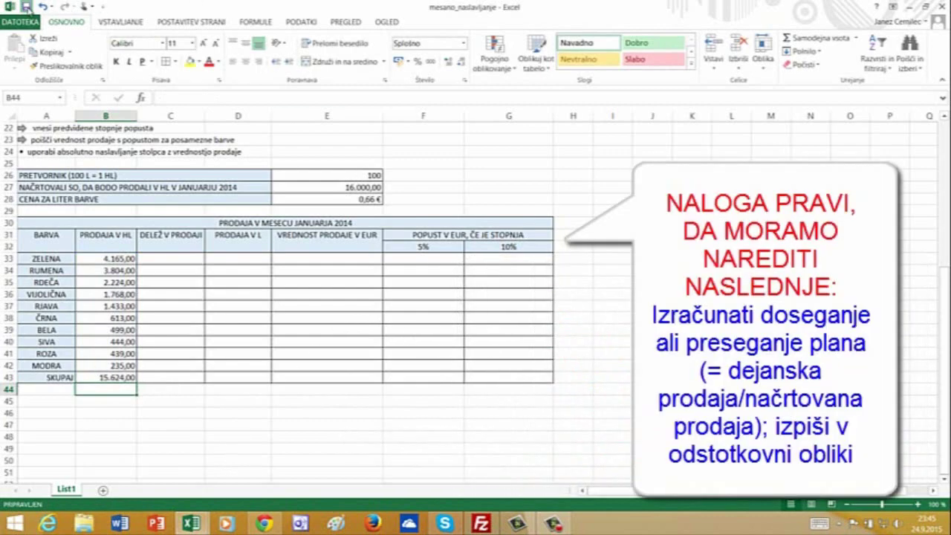
# - Move the January 2014 sales table down two rows so that it starts in row 32
pyautogui.scroll(3, 462, 151)
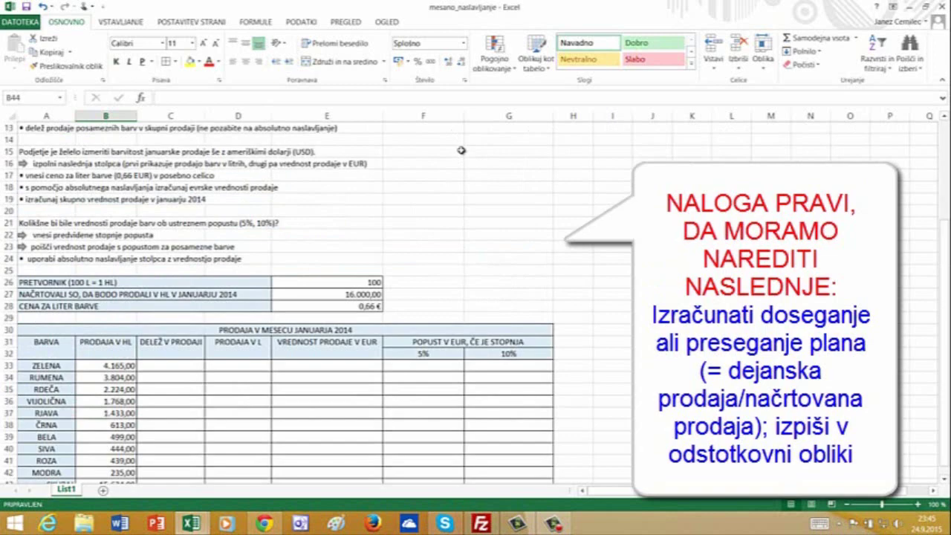
pyautogui.scroll(3, 462, 151)
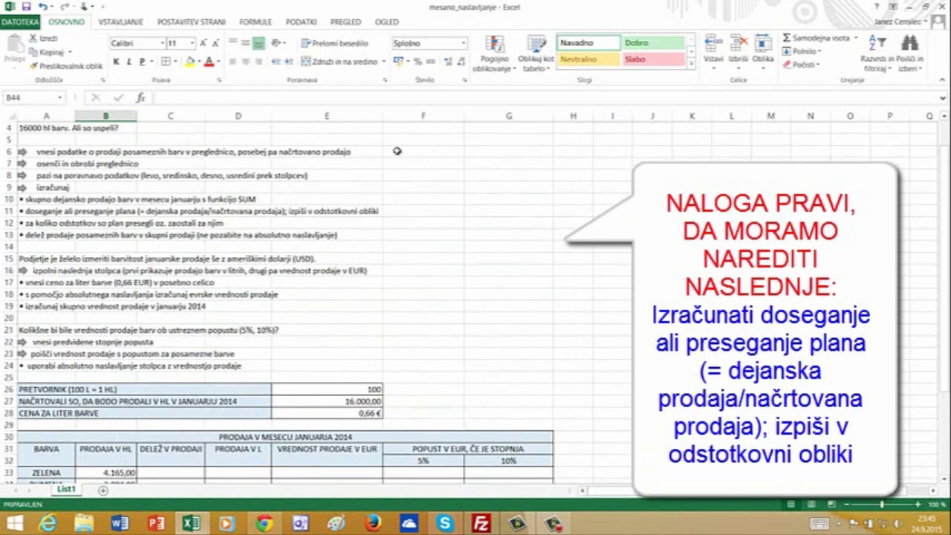
pyautogui.scroll(-5, 398, 151)
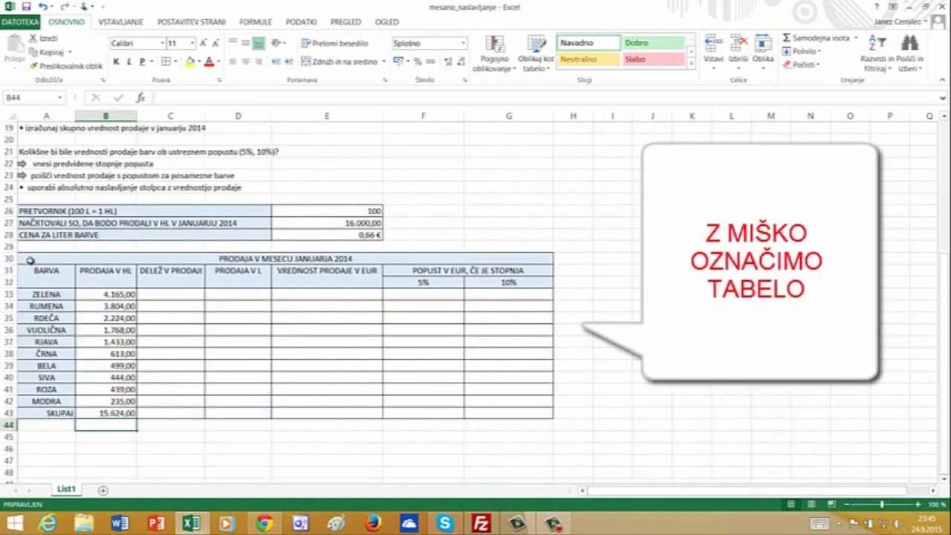
pyautogui.moveTo(30, 260); pyautogui.dragTo(356, 440)
# - Enter the label DOSEGANJE ALI PRESEGANJE PLANA in A29, below the paint price row
pyautogui.click(48, 243)
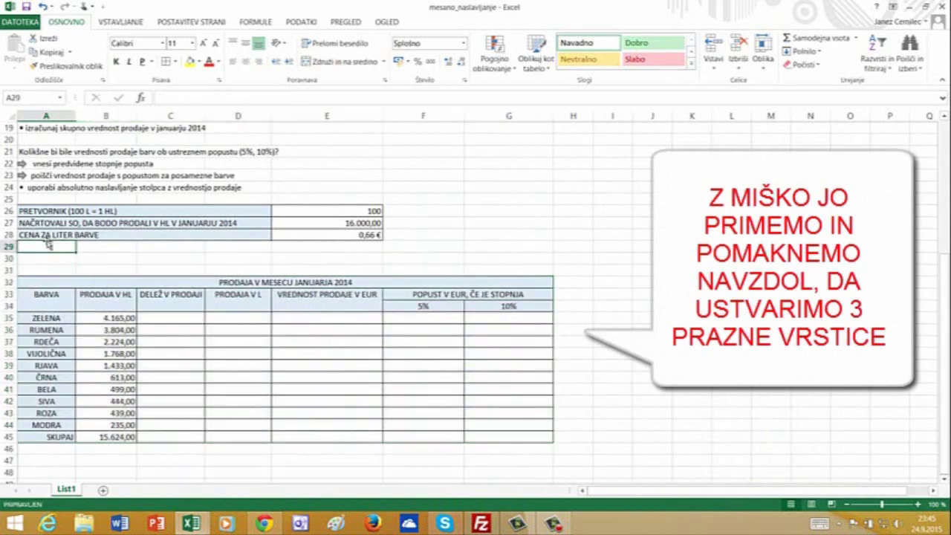
pyautogui.scroll(3, 462, 198)
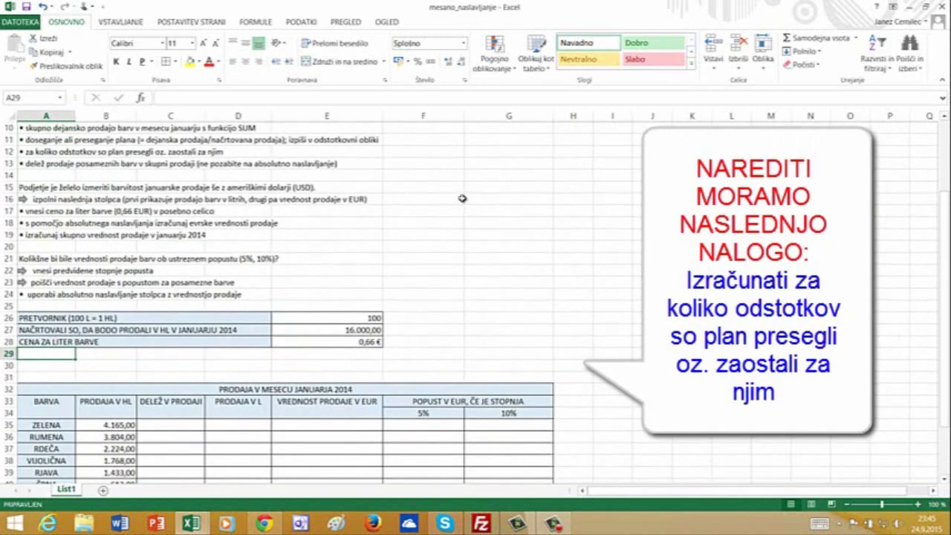
pyautogui.write('DOSEG')
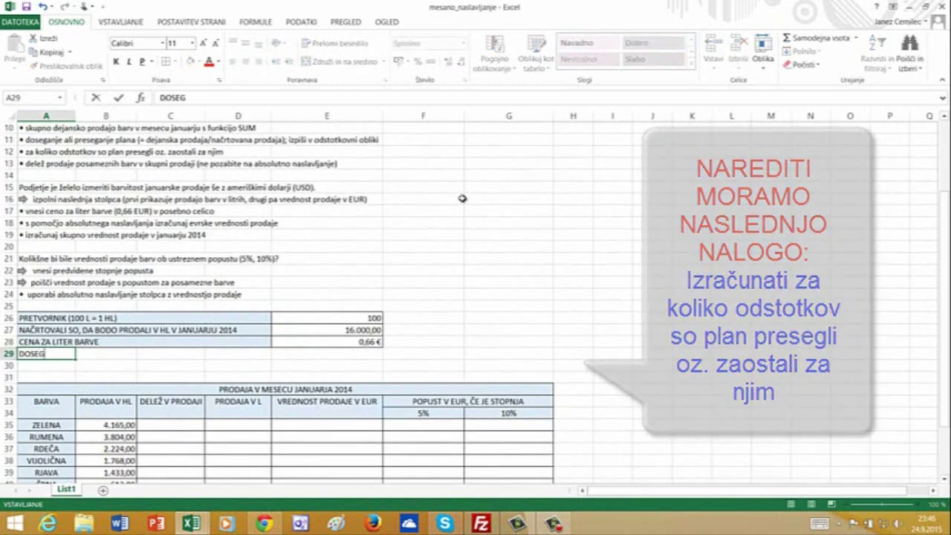
pyautogui.write('ANJE ALI PRE')
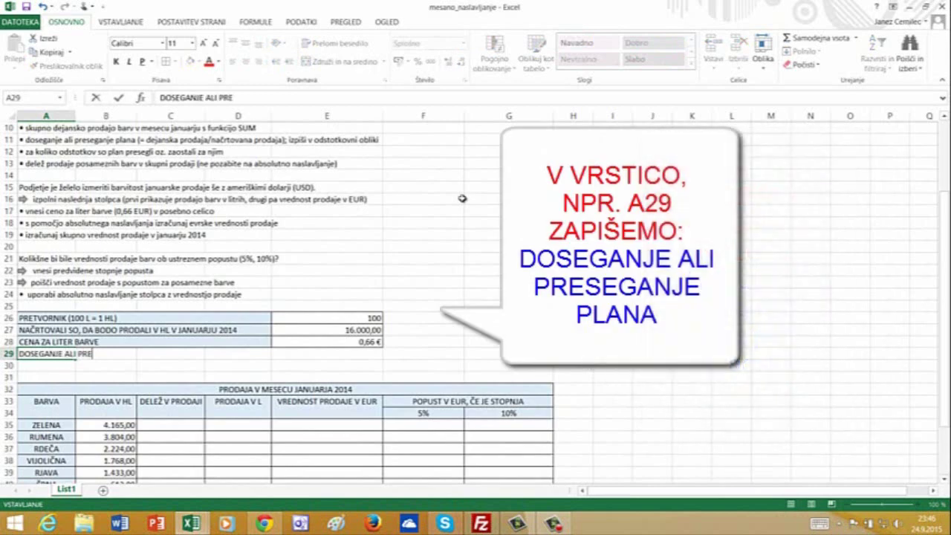
pyautogui.write('SEGANJE PL')
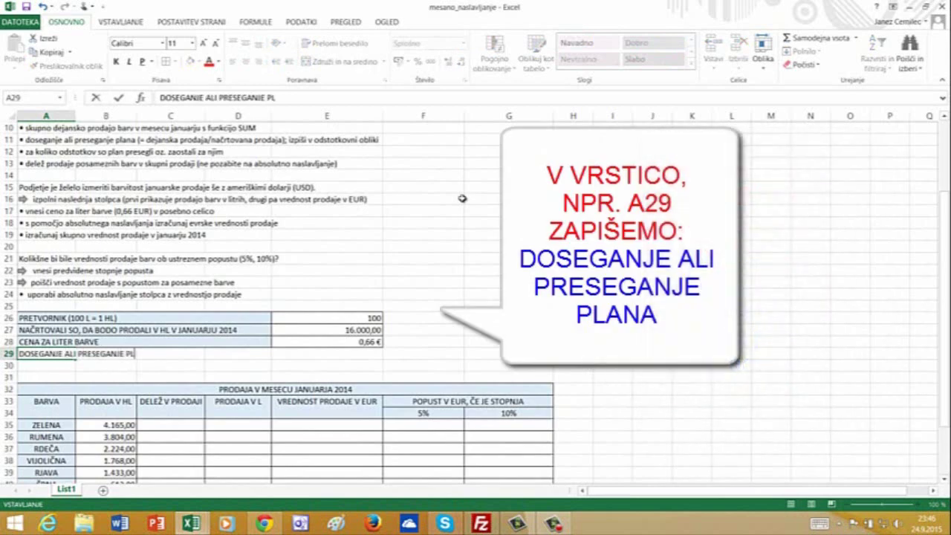
pyautogui.write('ANA')
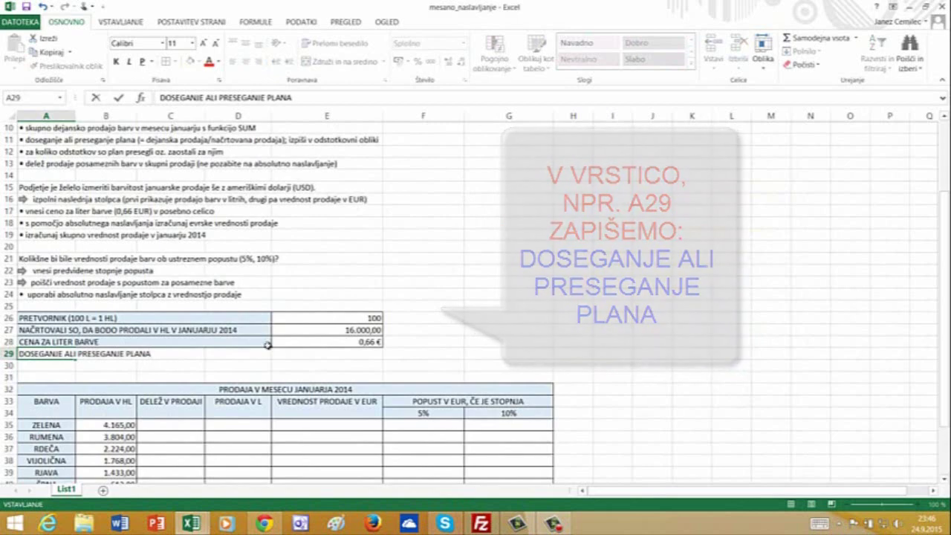
# - Merge cells A29:D29 holding the plan achievement label through the cell alignment settings
pyautogui.click(259, 353)
pyautogui.moveTo(195, 353); pyautogui.dragTo(48, 355)
pyautogui.rightClick(48, 355)
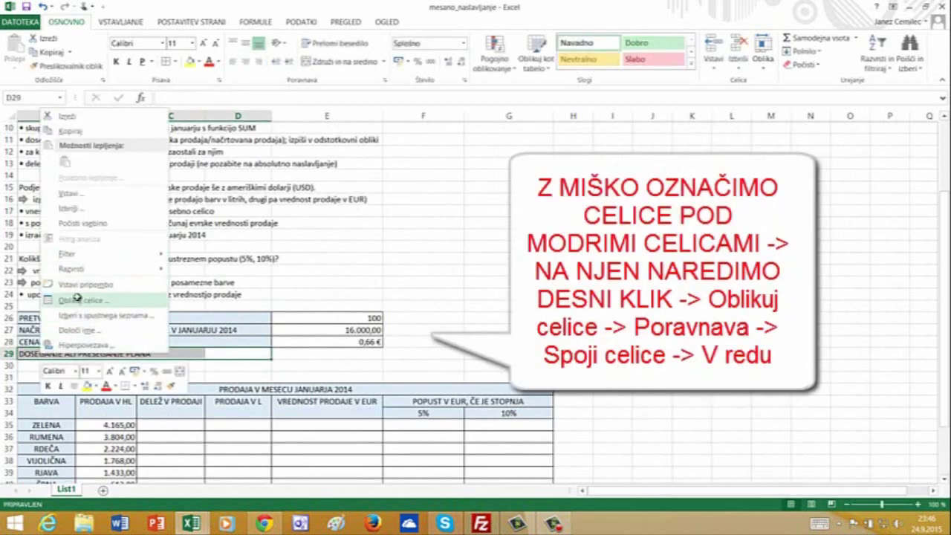
pyautogui.click(82, 300)
pyautogui.click(82, 169)
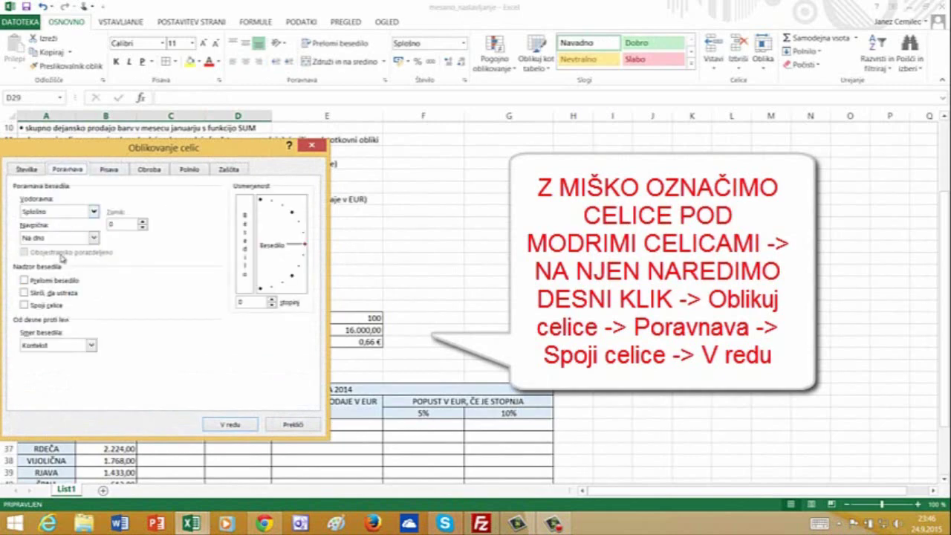
pyautogui.click(39, 306)
pyautogui.click(228, 425)
# - Build the formula =B45/E27 in E29 to divide the actual January sales by the planned sales
pyautogui.click(327, 354)
pyautogui.write('=')
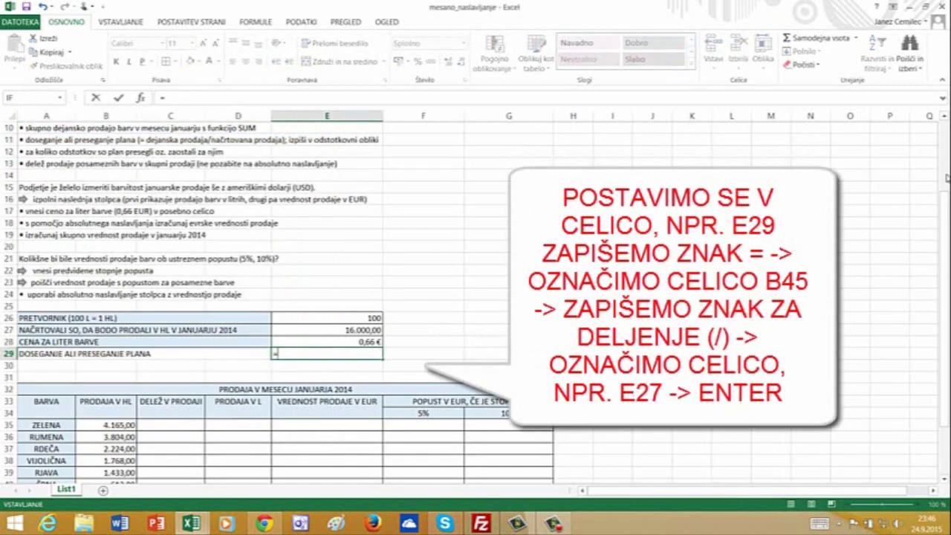
pyautogui.moveTo(946, 217); pyautogui.dragTo(937, 284)
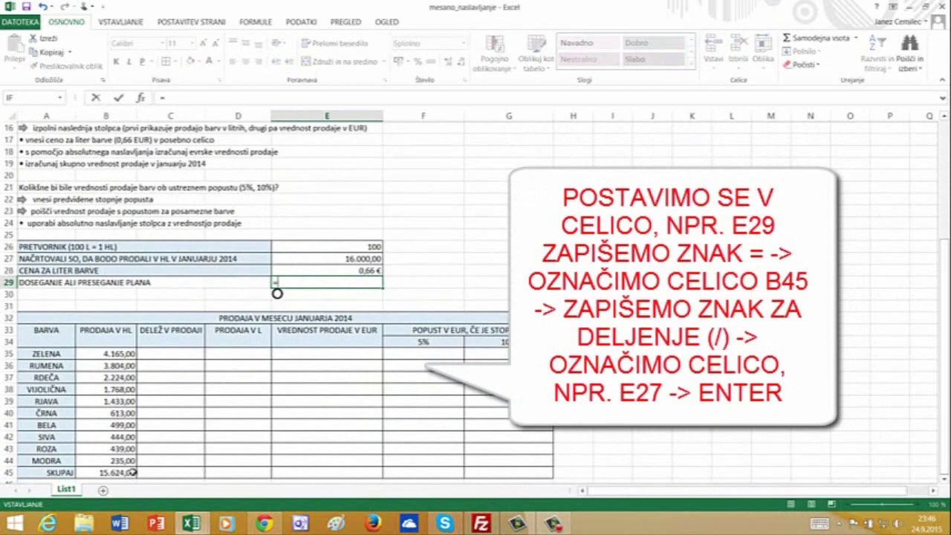
pyautogui.click(131, 473)
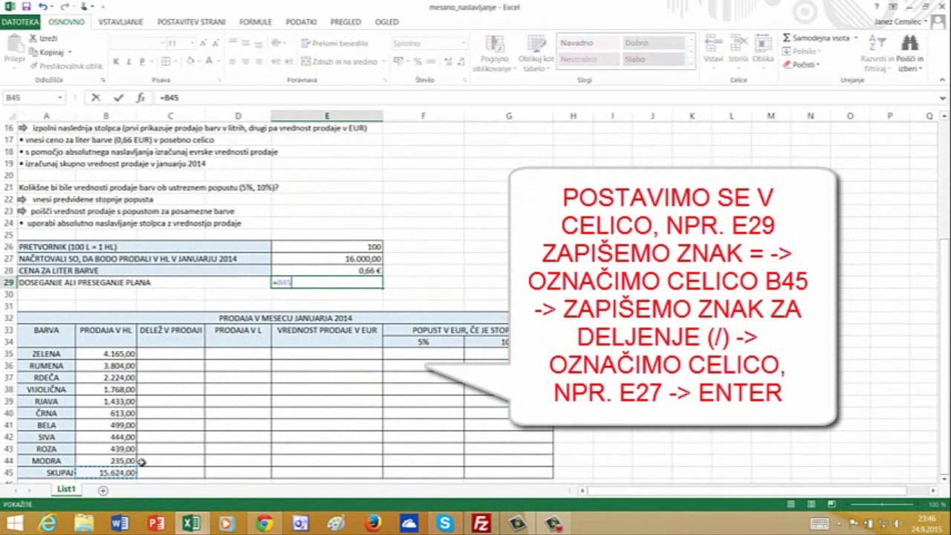
pyautogui.write('/')
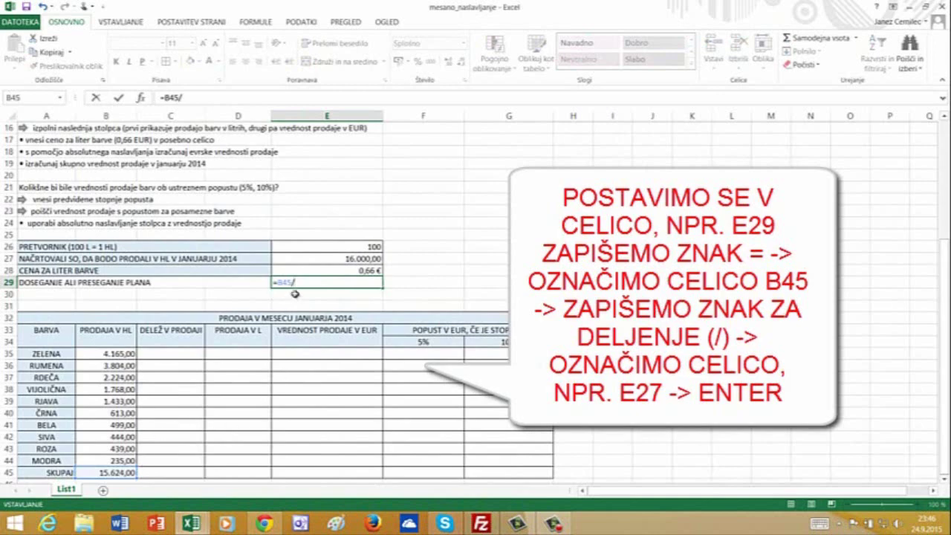
pyautogui.click(319, 259)
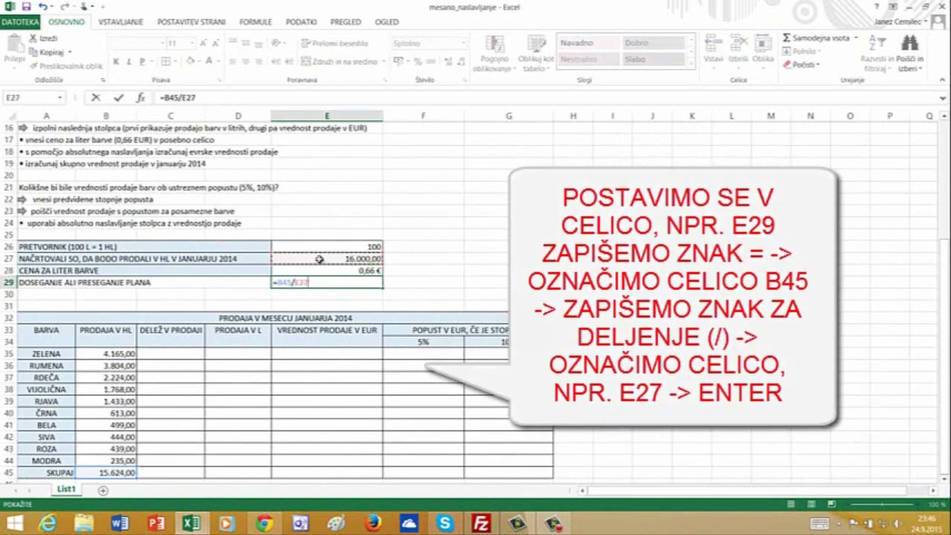
pyautogui.press('Return')
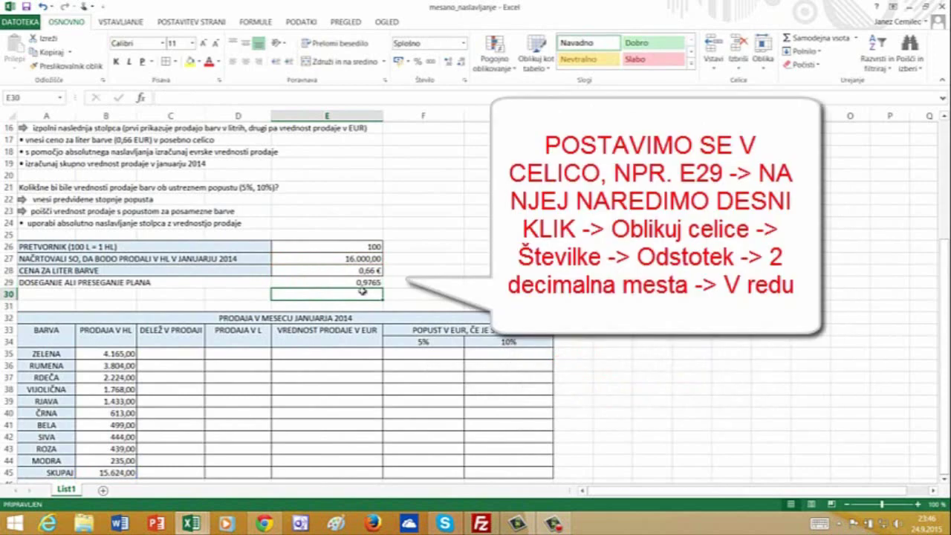
# - Format the plan achievement result in E29 as a percentage with 2 decimal places
pyautogui.rightClick(363, 282)
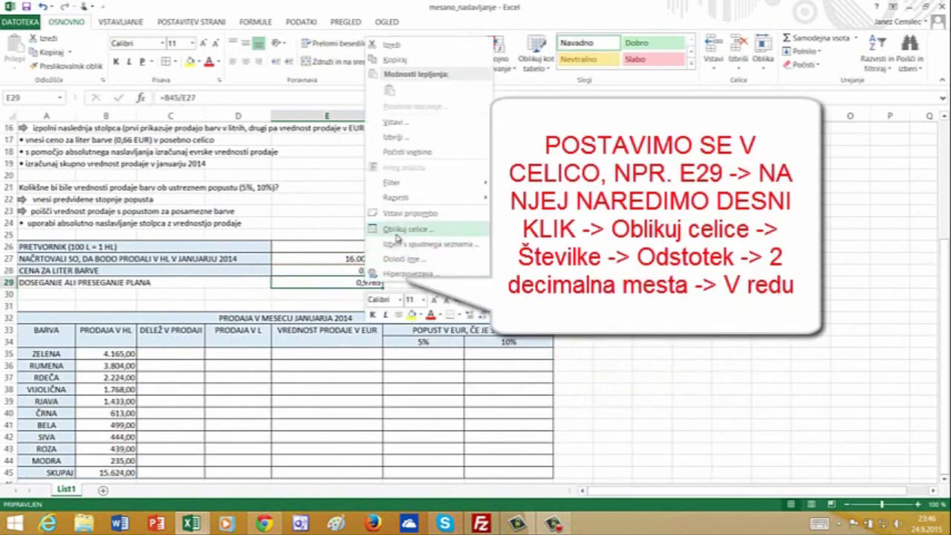
pyautogui.click(398, 232)
pyautogui.click(267, 108)
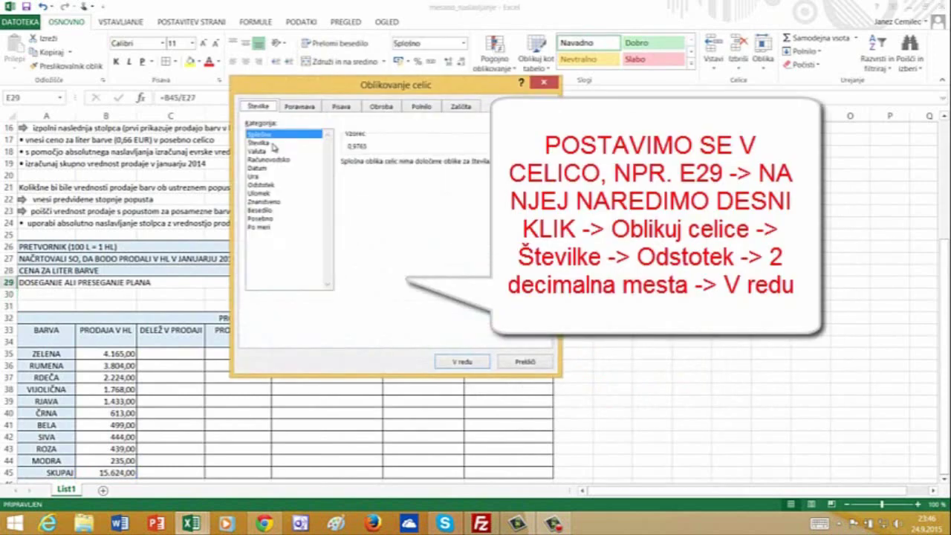
pyautogui.click(260, 185)
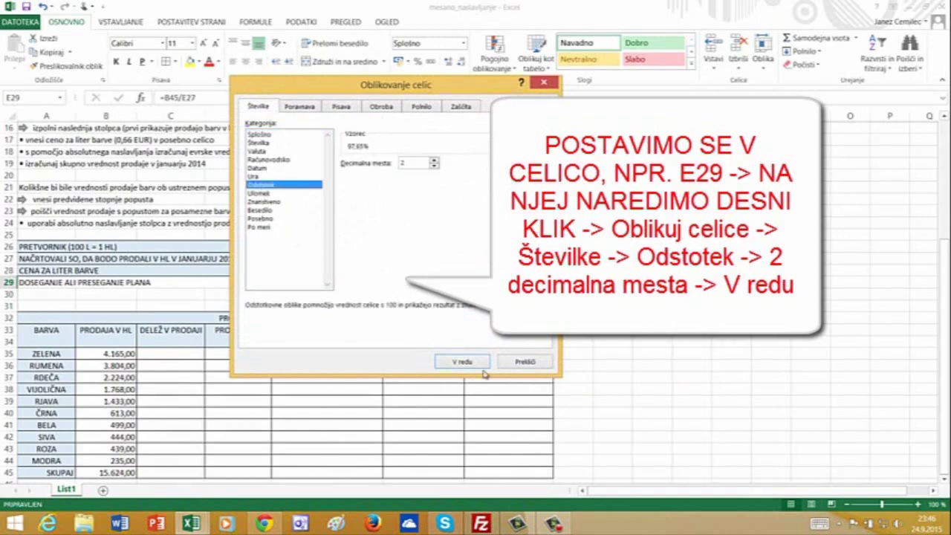
pyautogui.click(461, 362)
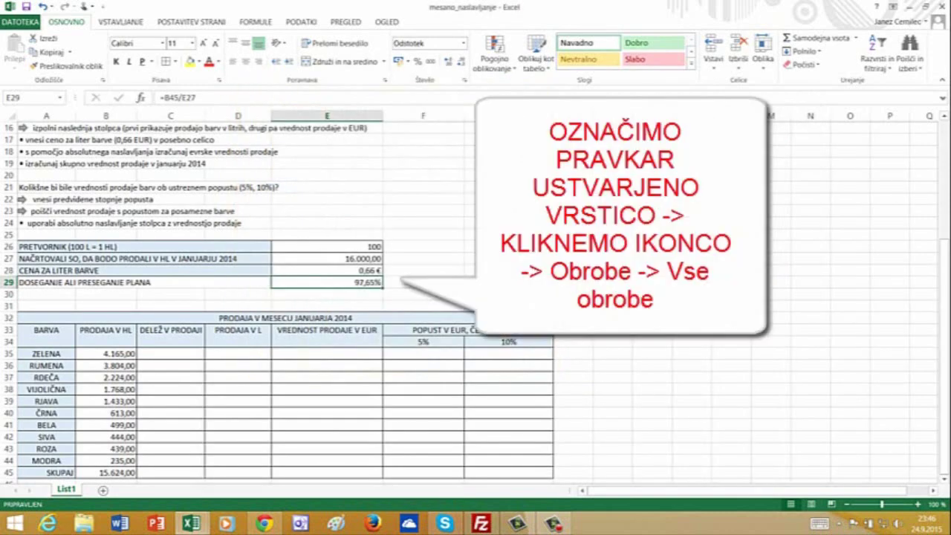
pyautogui.click(427, 272)
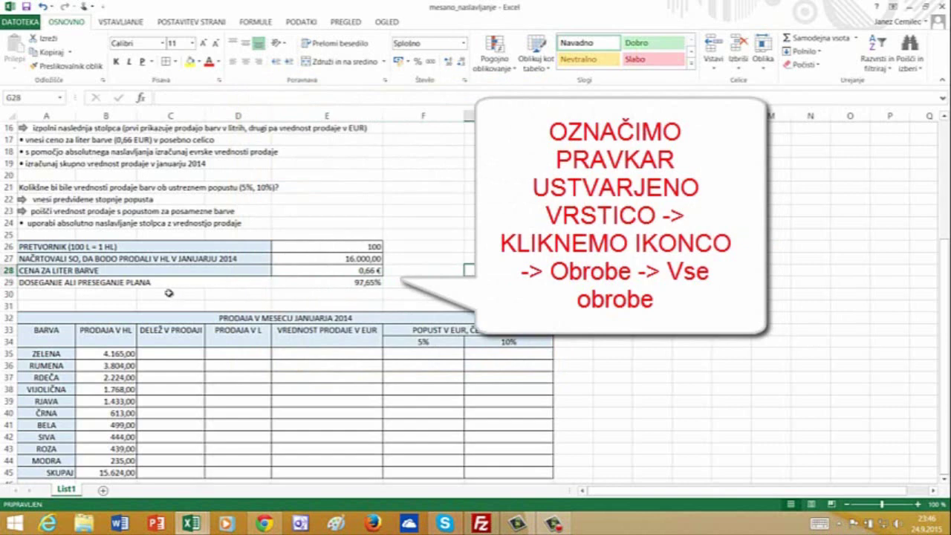
# - Apply all borders to the plan achievement row A29:E29
pyautogui.click(42, 285)
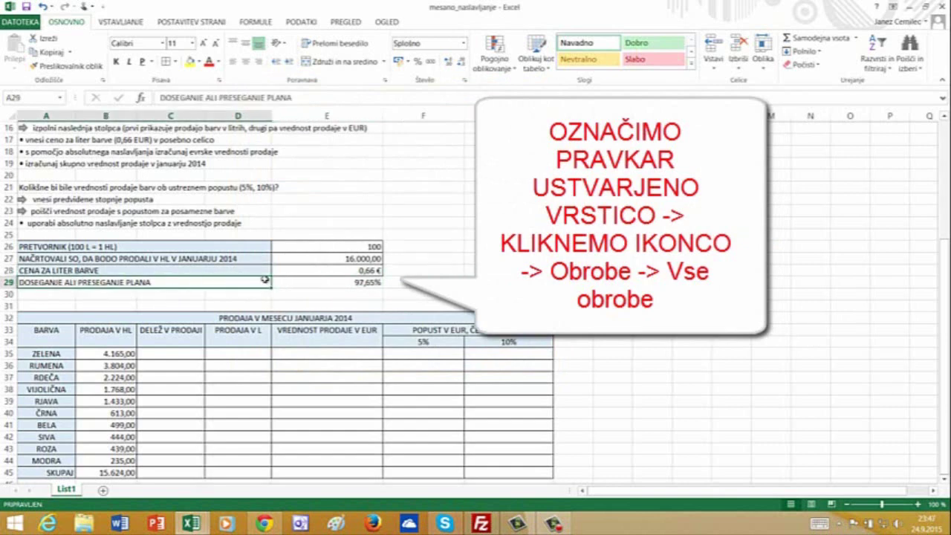
pyautogui.moveTo(264, 279); pyautogui.dragTo(315, 283)
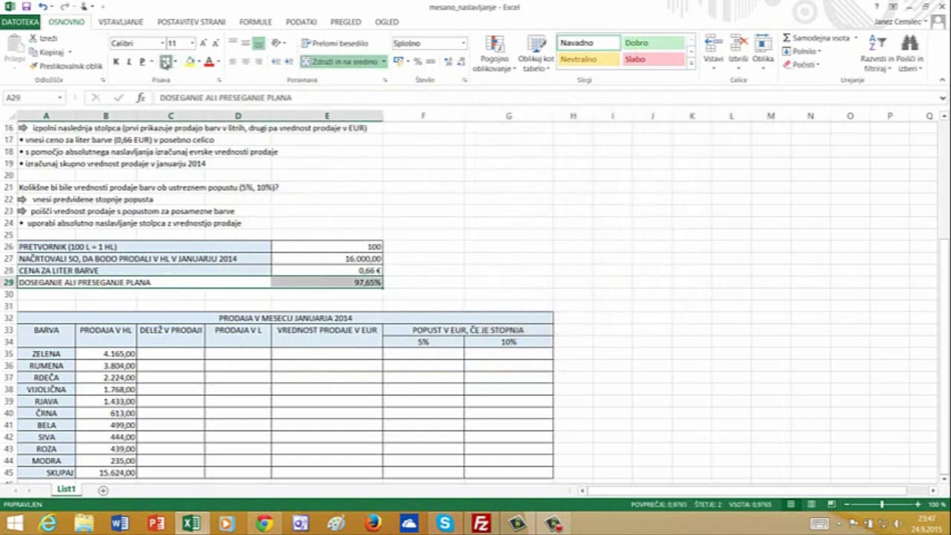
pyautogui.click(501, 281)
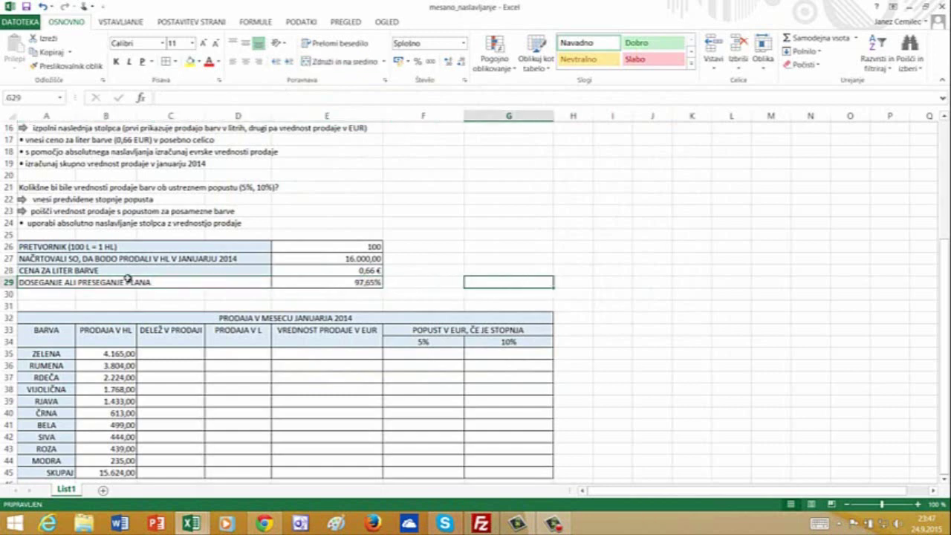
# - Fill the plan achievement label in A29 with the light blue colour used for the other labels
pyautogui.click(45, 284)
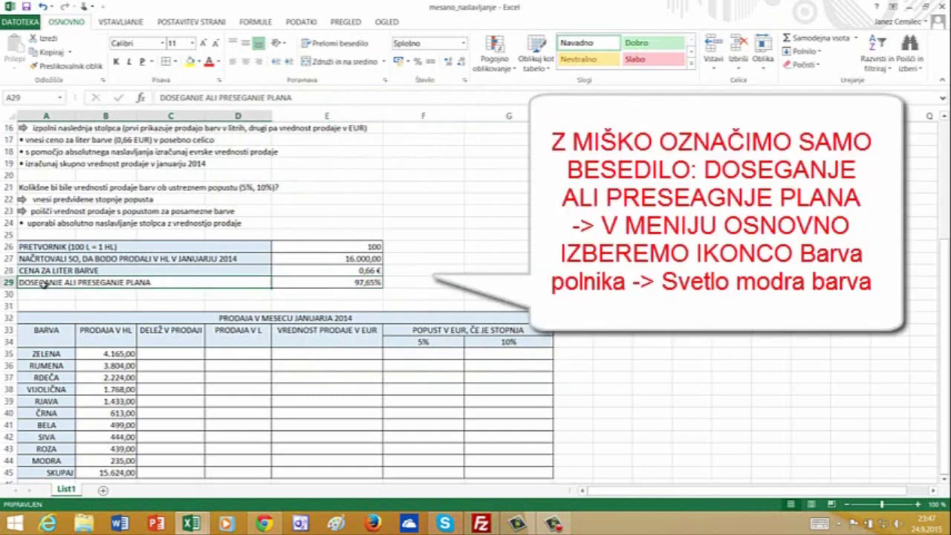
pyautogui.click(198, 62)
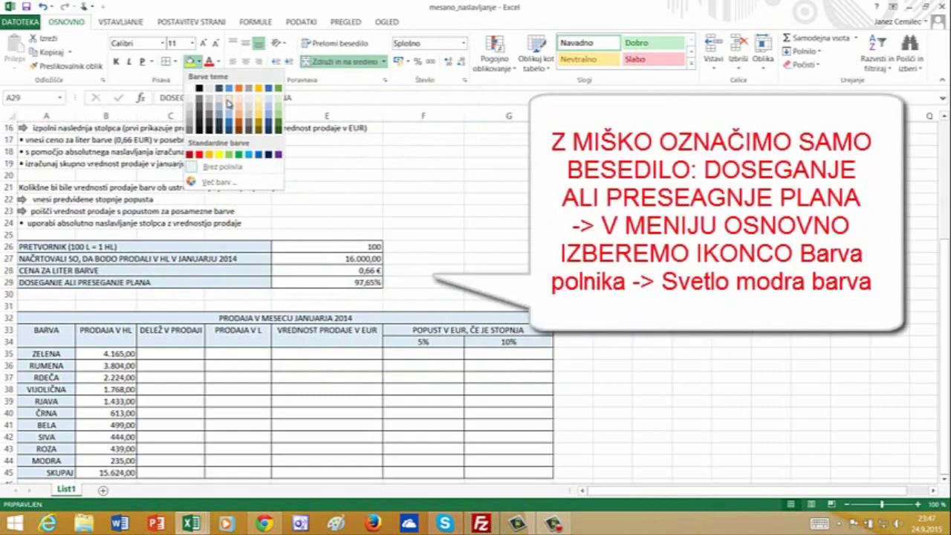
pyautogui.click(229, 100)
pyautogui.click(487, 270)
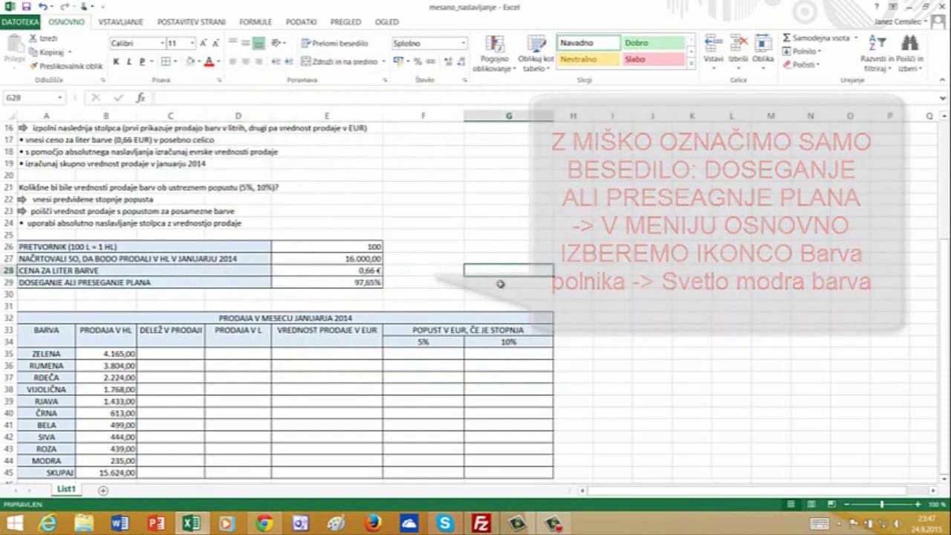
# - Enter the label ZA PLANOM SO ZAOSTALI ZA in cell A30, below the plan achievement row
pyautogui.scroll(4, 491, 275)
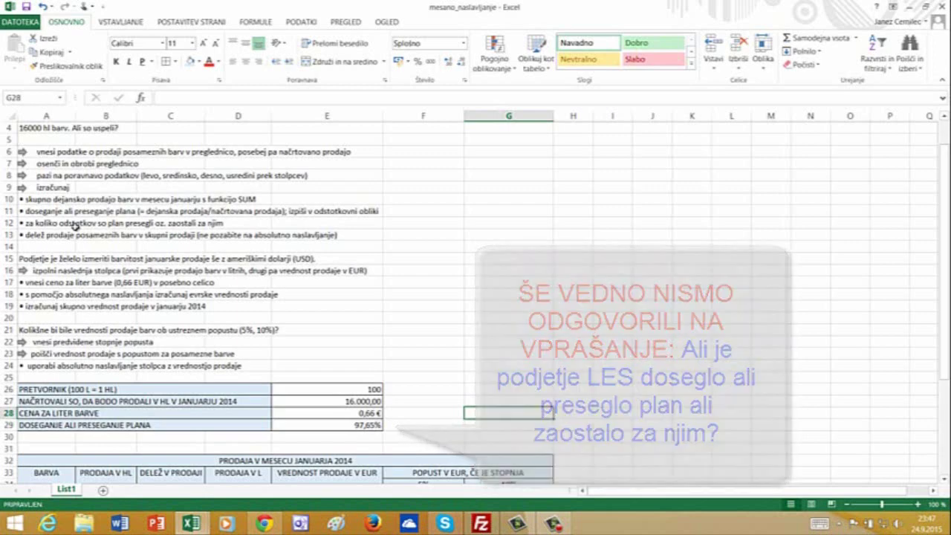
pyautogui.click(23, 436)
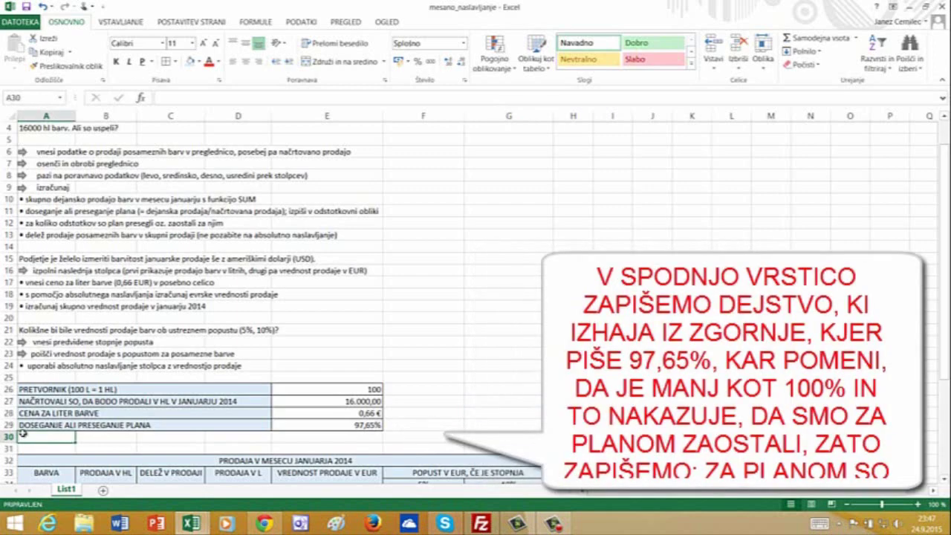
pyautogui.write('ZA PL')
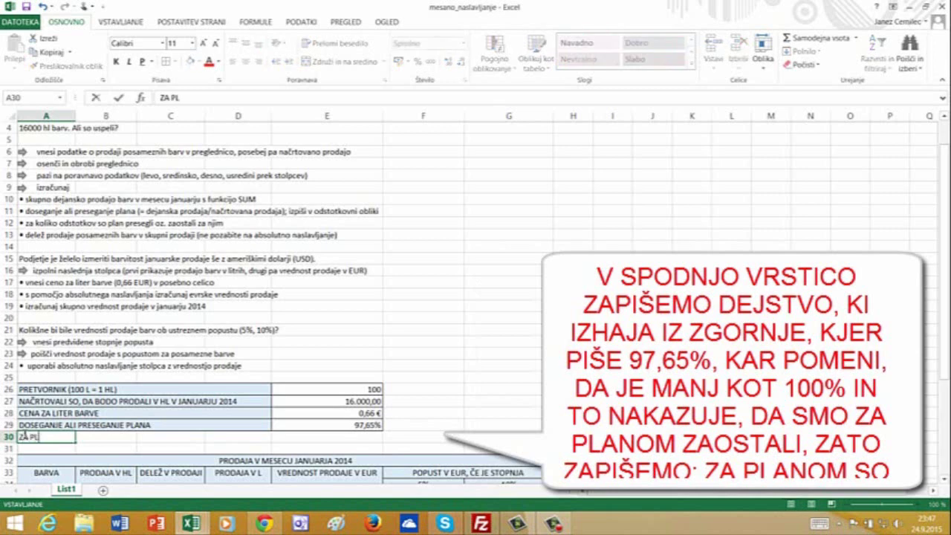
pyautogui.write('ANOM SO')
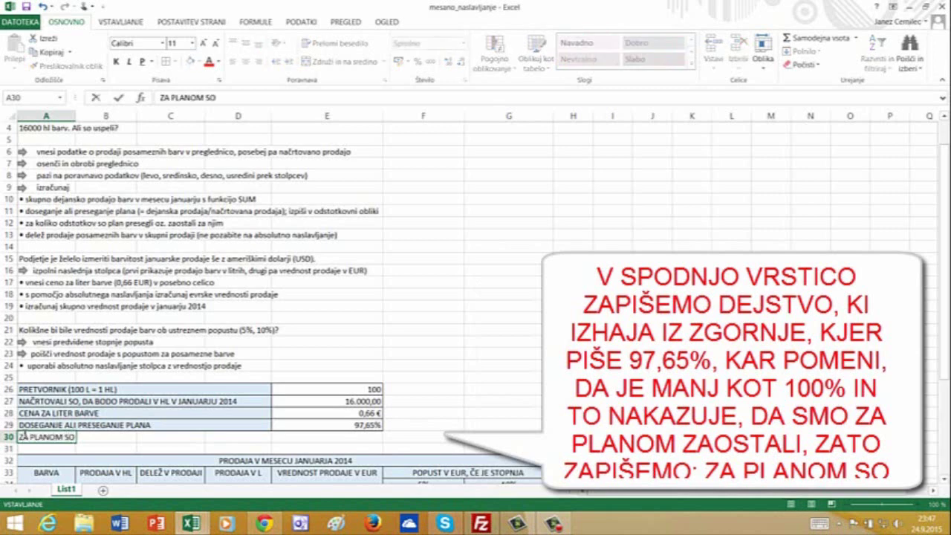
pyautogui.write(' ZAOSTALI')
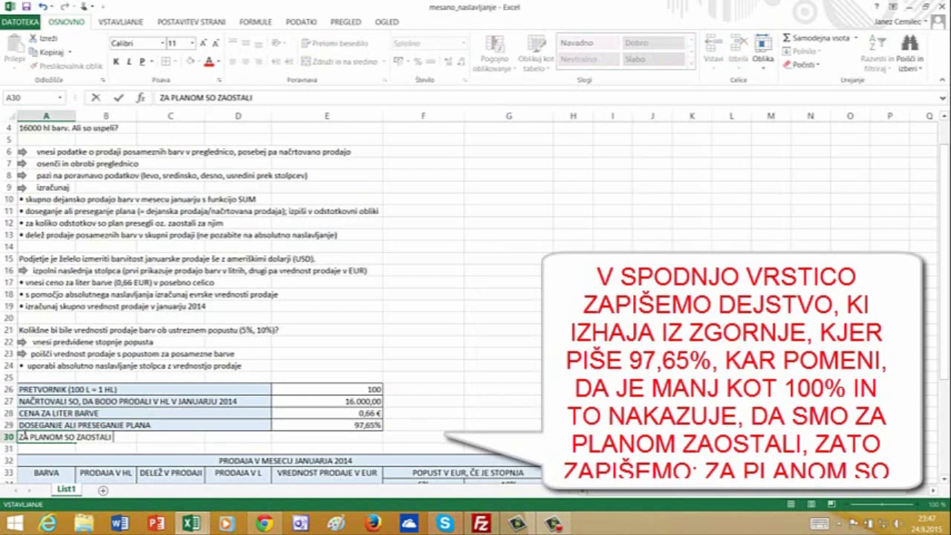
pyautogui.write(' ZA')
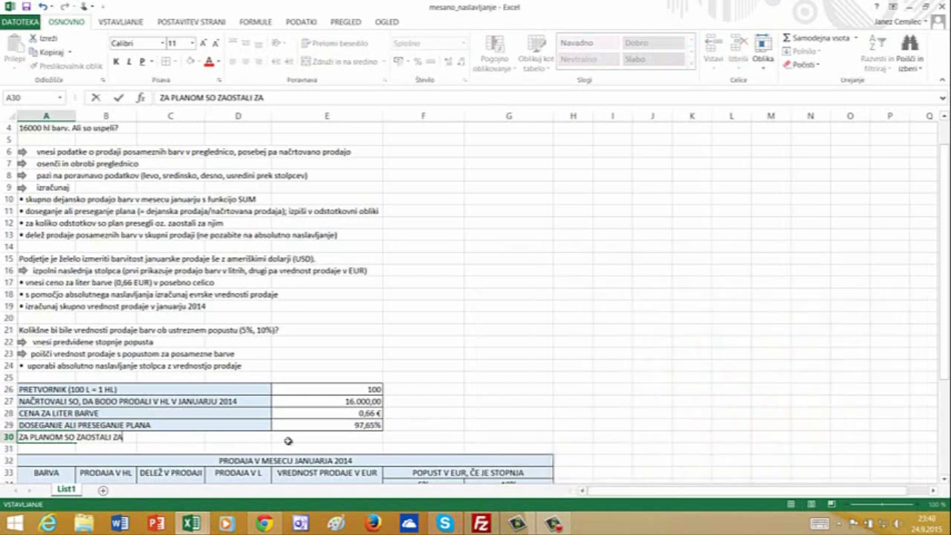
# - Build the formula =100%-E29 in E30 to calculate the percentage by which sales fell behind plan
pyautogui.scroll(-2, 456, 391)
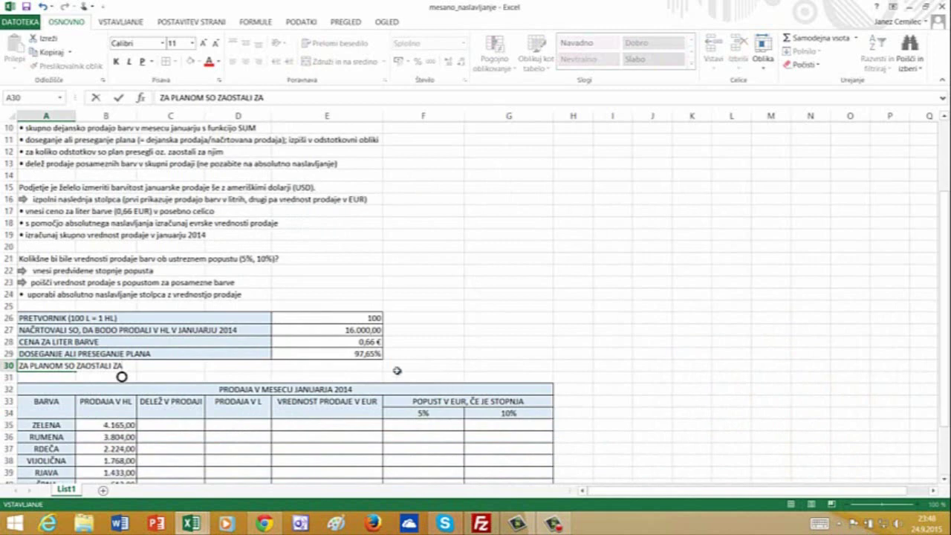
pyautogui.click(372, 364)
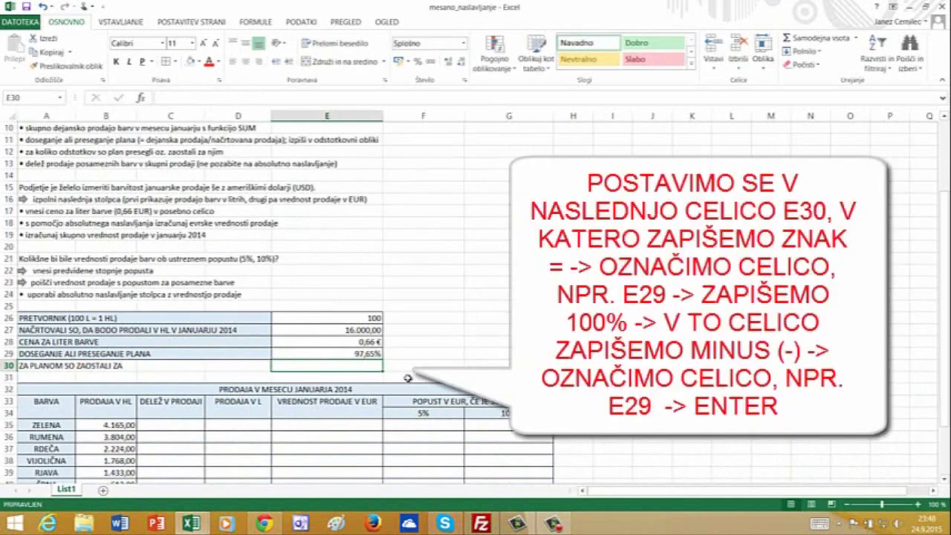
pyautogui.write('=')
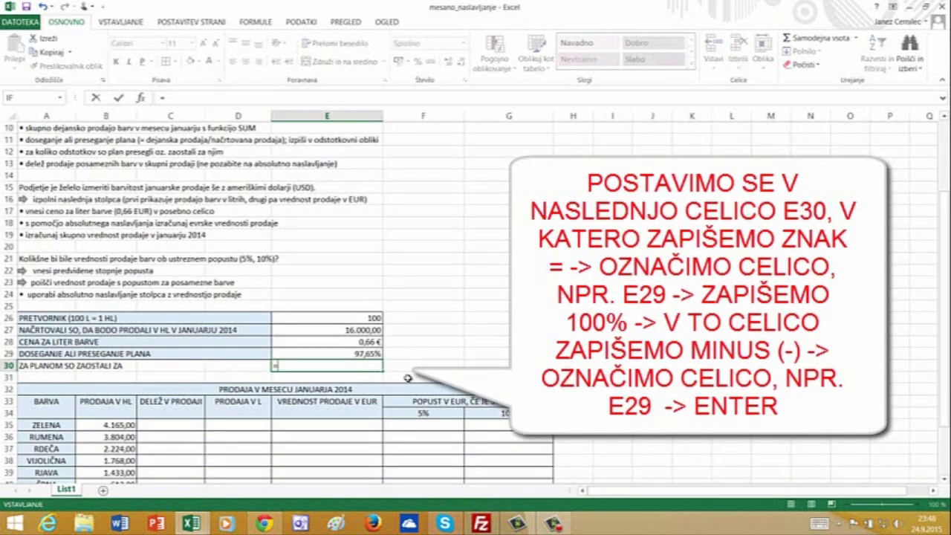
pyautogui.write('100%-')
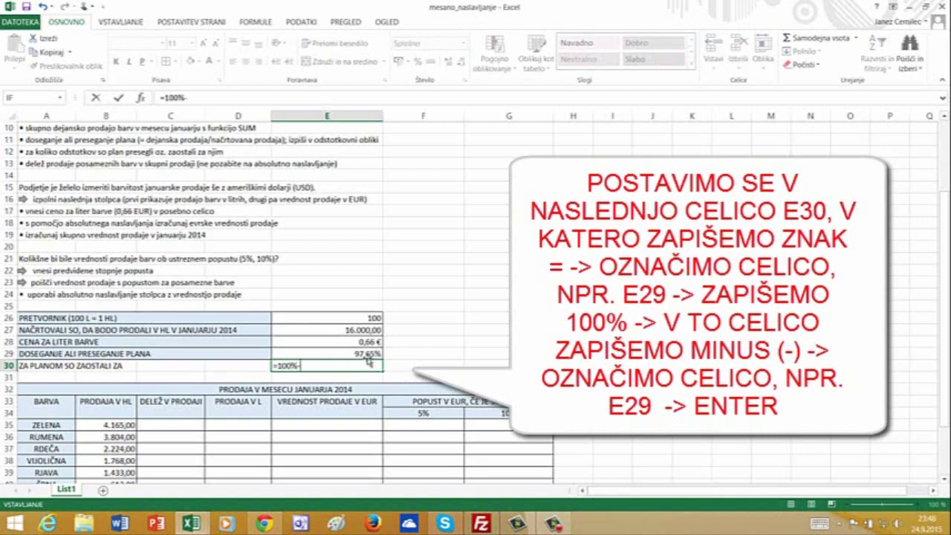
pyautogui.click(365, 355)
pyautogui.press('Return')
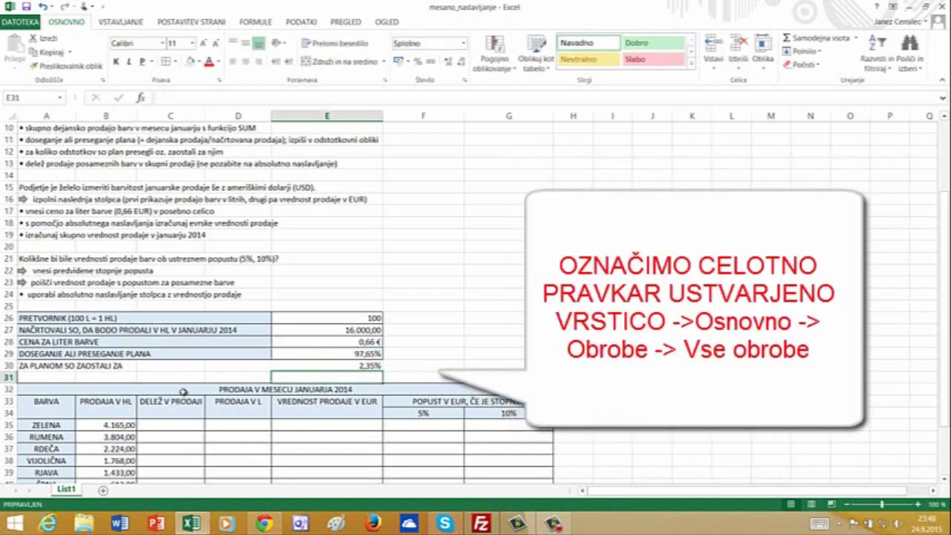
# - Apply all borders to A30:E30 and merge the label cells A30:D30 through the cell alignment settings
pyautogui.moveTo(36, 364); pyautogui.dragTo(306, 364)
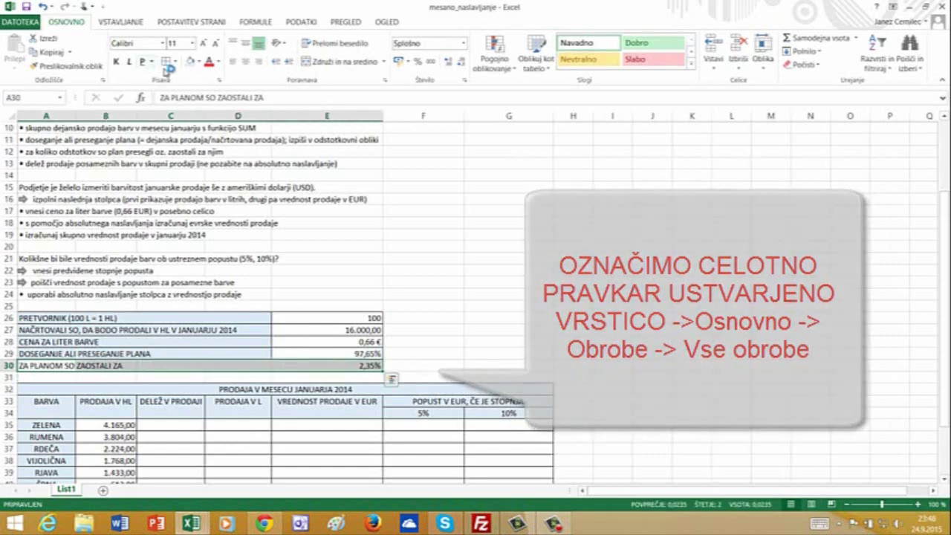
pyautogui.click(413, 318)
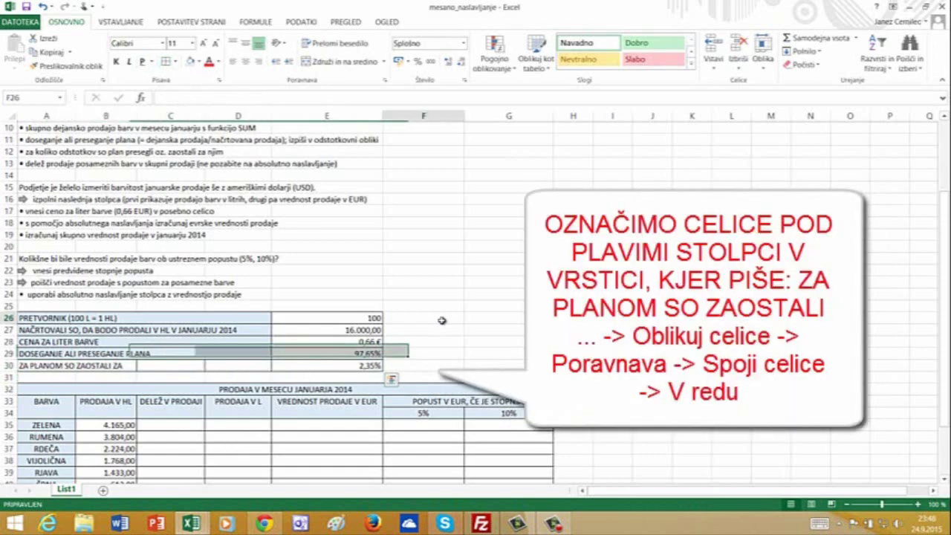
pyautogui.moveTo(48, 366); pyautogui.dragTo(223, 368)
pyautogui.rightClick(221, 370)
pyautogui.click(268, 315)
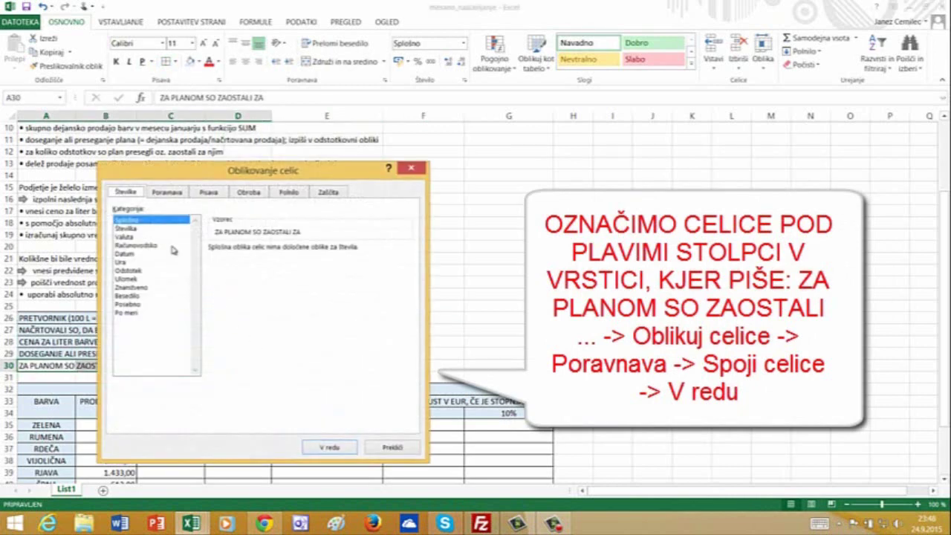
pyautogui.click(166, 192)
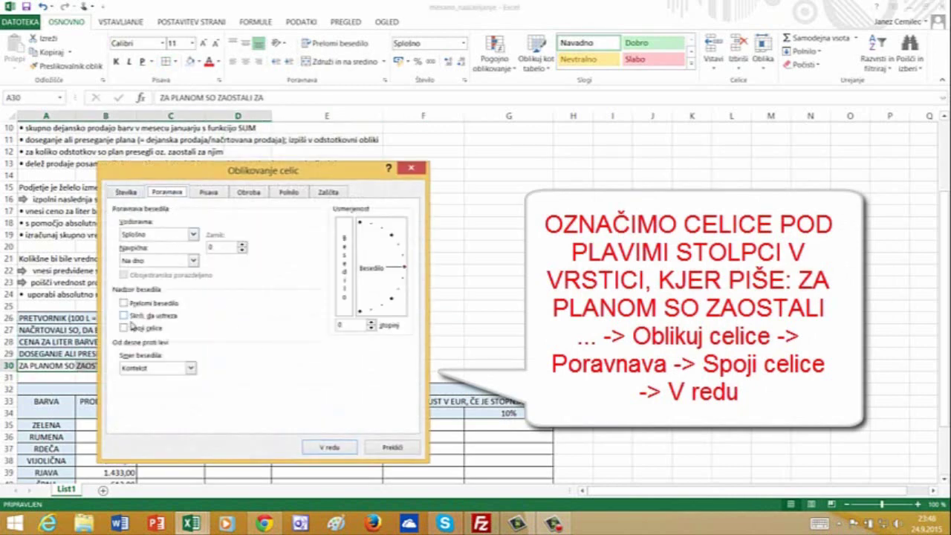
pyautogui.click(131, 327)
pyautogui.click(329, 448)
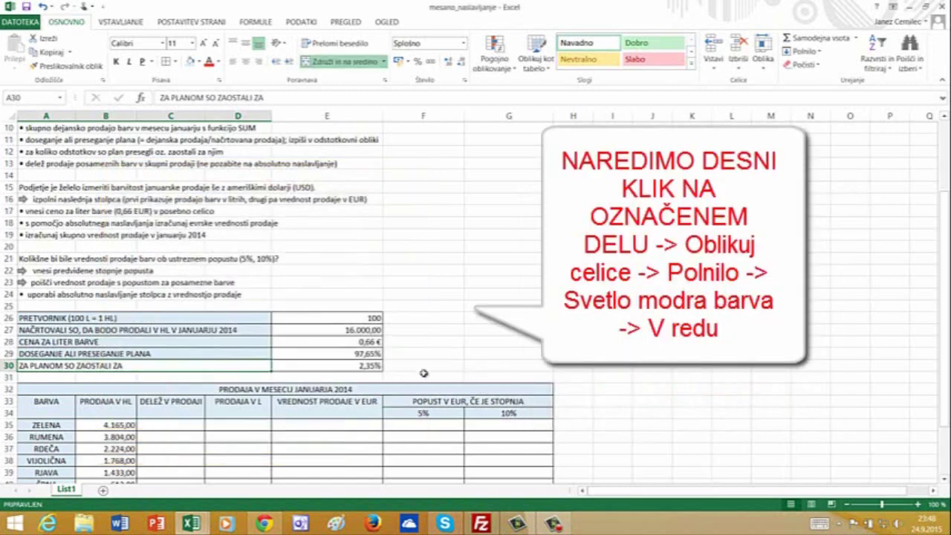
# - Fill the merged label cell A30 with light blue through the cell formatting settings
pyautogui.rightClick(242, 372)
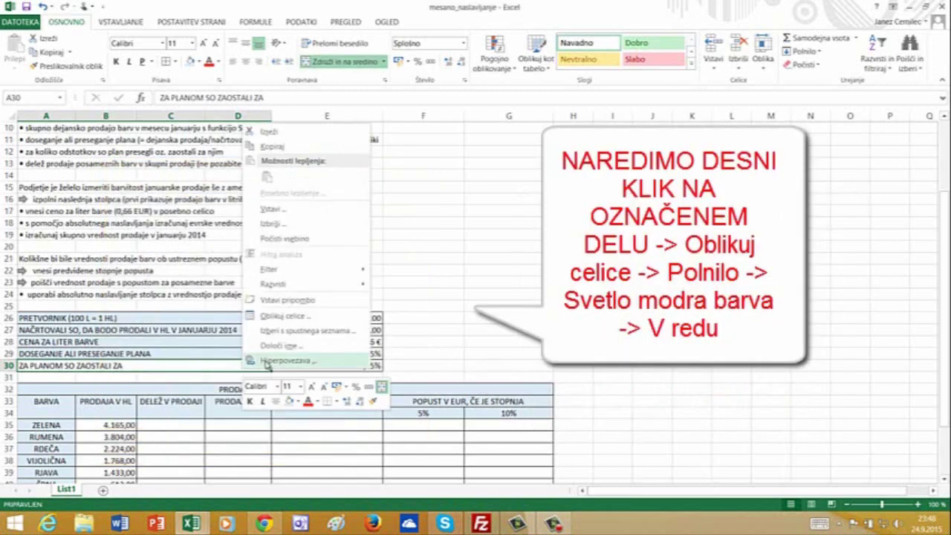
pyautogui.click(268, 315)
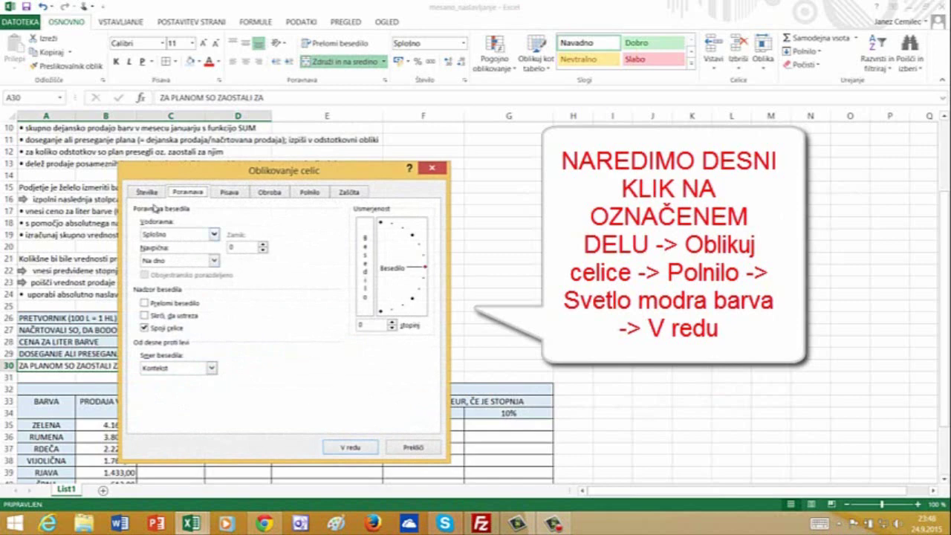
pyautogui.click(306, 192)
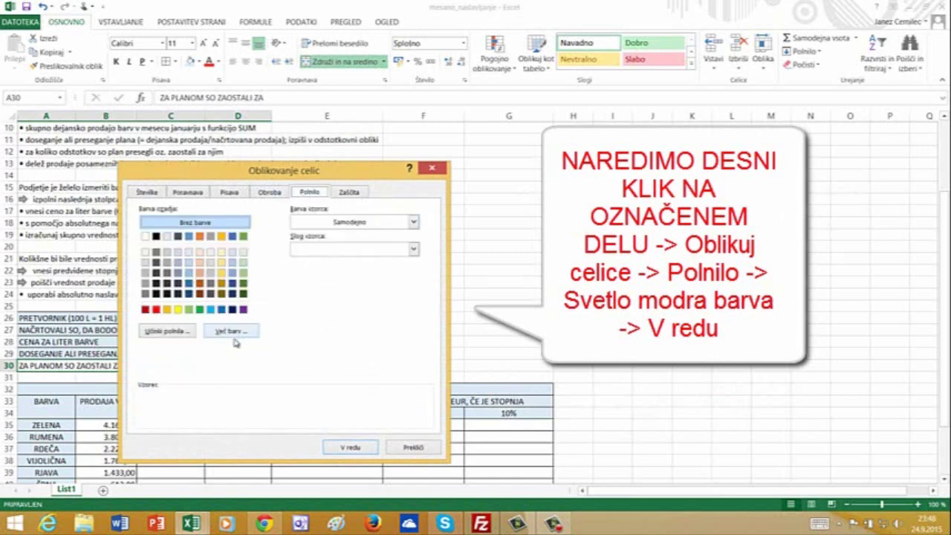
pyautogui.click(189, 252)
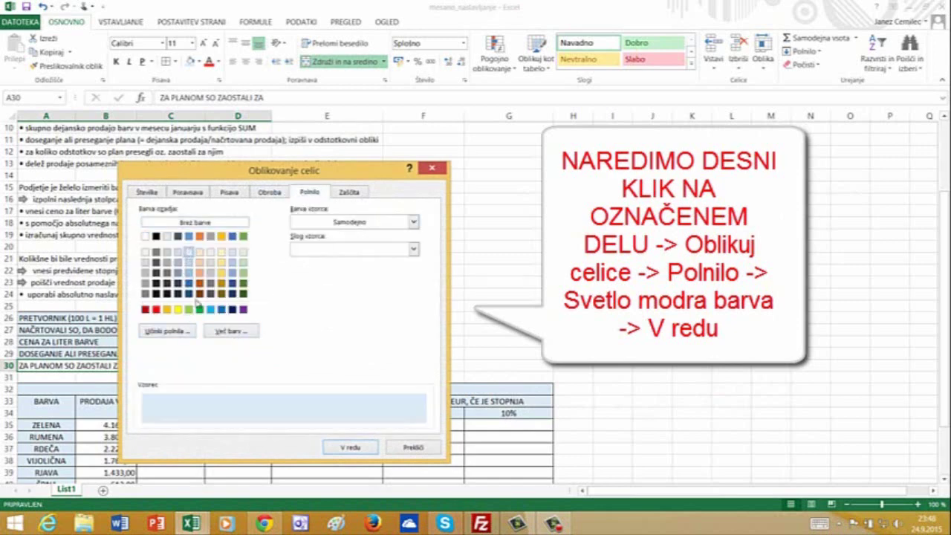
pyautogui.click(339, 448)
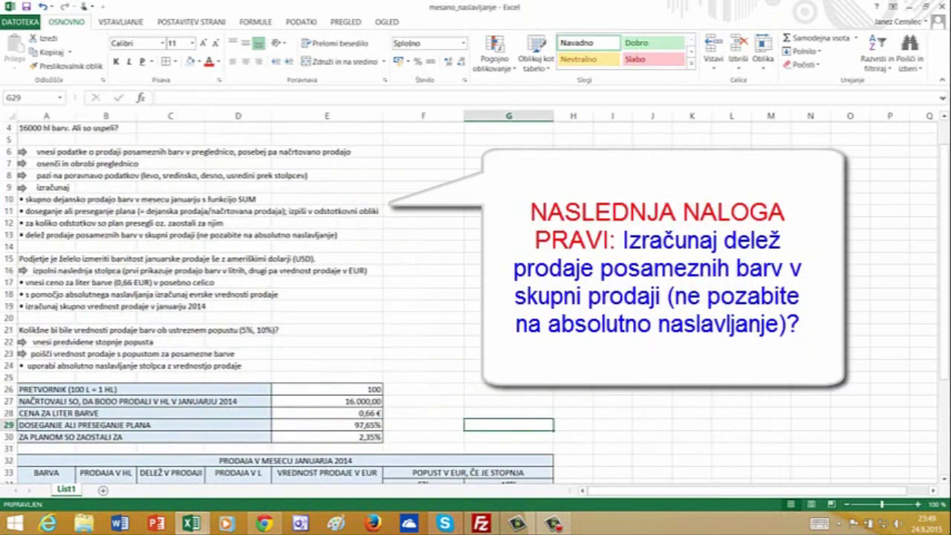
# - Build the formula =B35/B45 in C35 to divide green paint sales by total sales
pyautogui.scroll(-2, 282, 297)
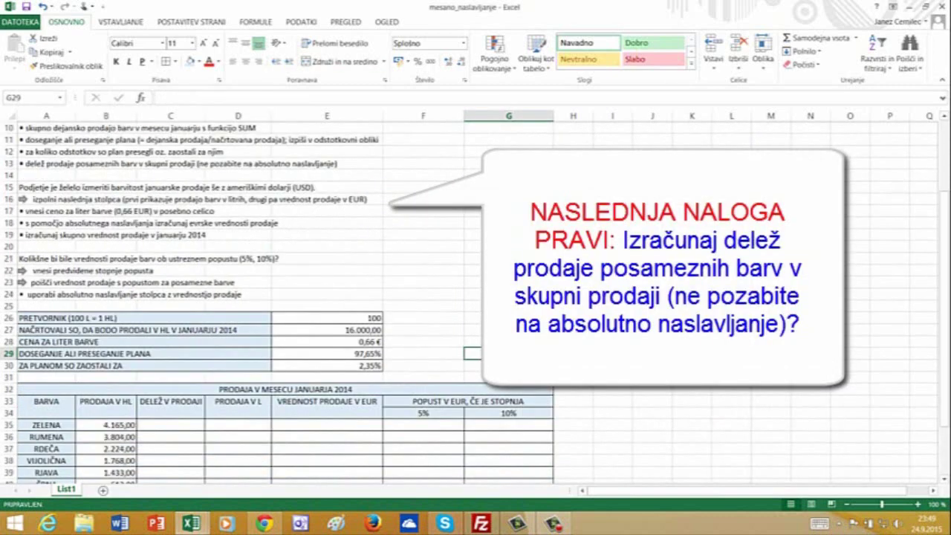
pyautogui.scroll(-3, 283, 298)
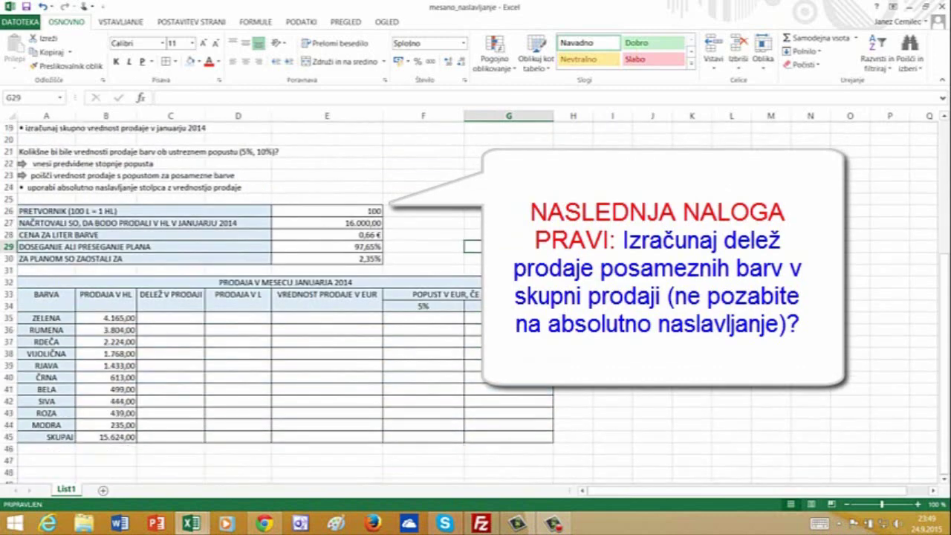
pyautogui.scroll(1, 282, 298)
pyautogui.scroll(5, 200, 188)
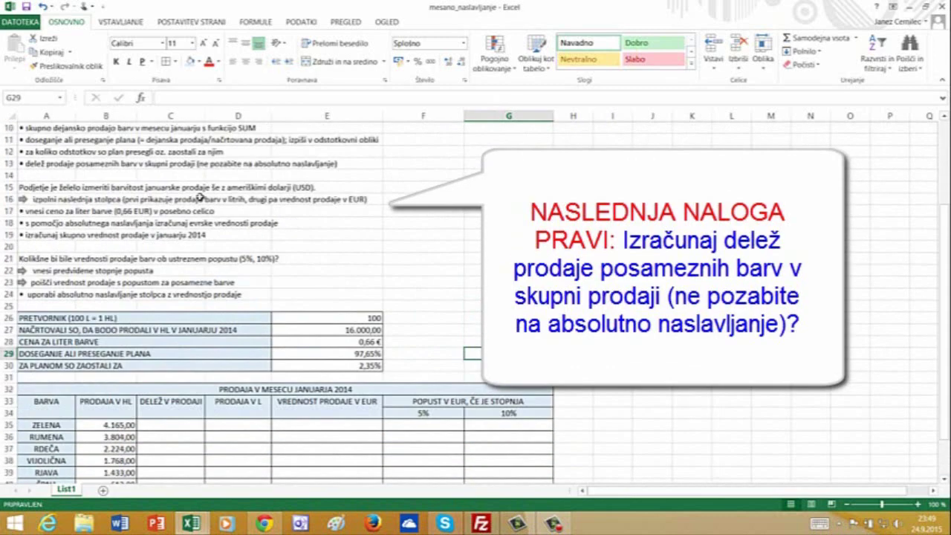
pyautogui.scroll(-7, 123, 200)
pyautogui.click(171, 282)
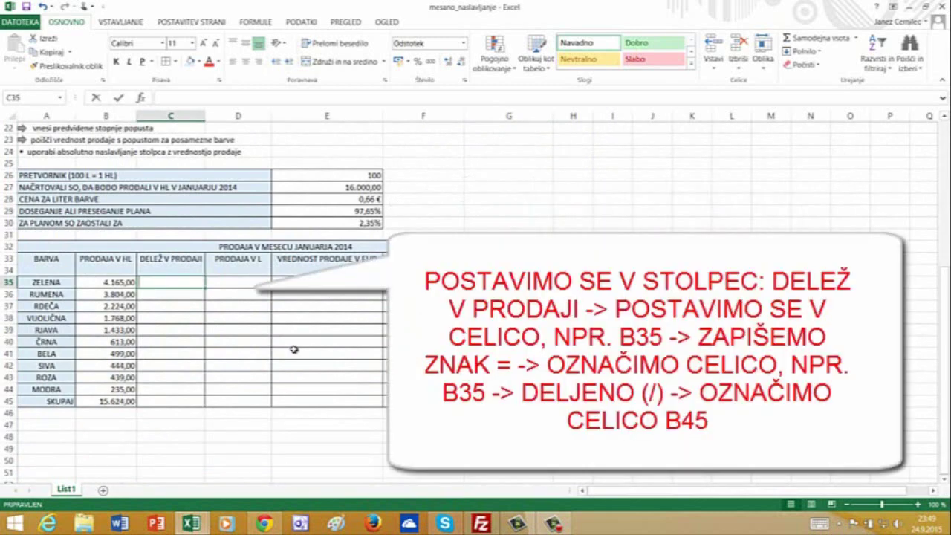
pyautogui.write('=')
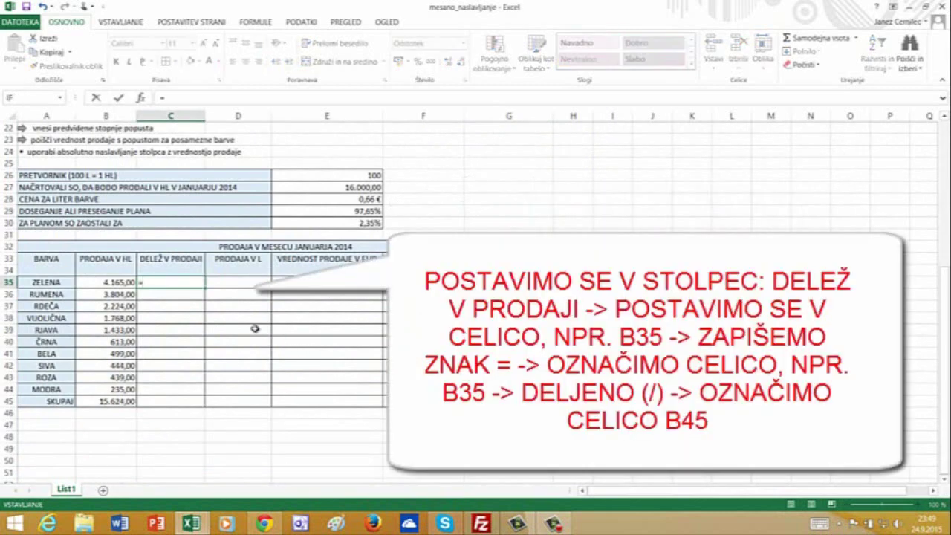
pyautogui.click(119, 282)
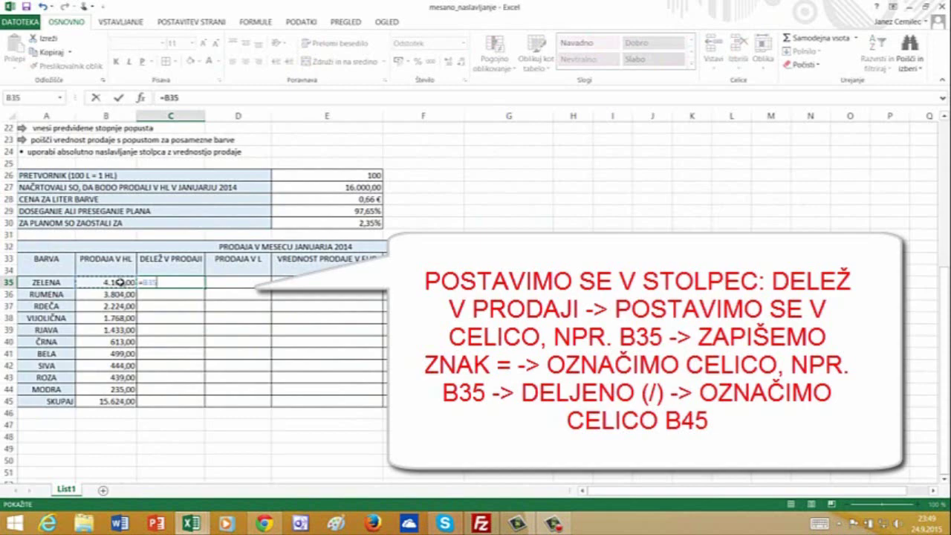
pyautogui.write('/')
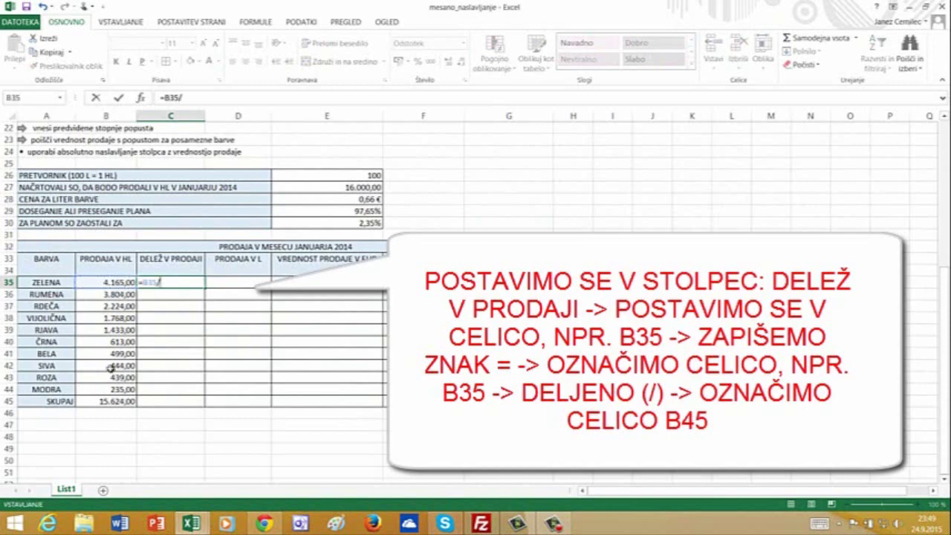
pyautogui.click(107, 401)
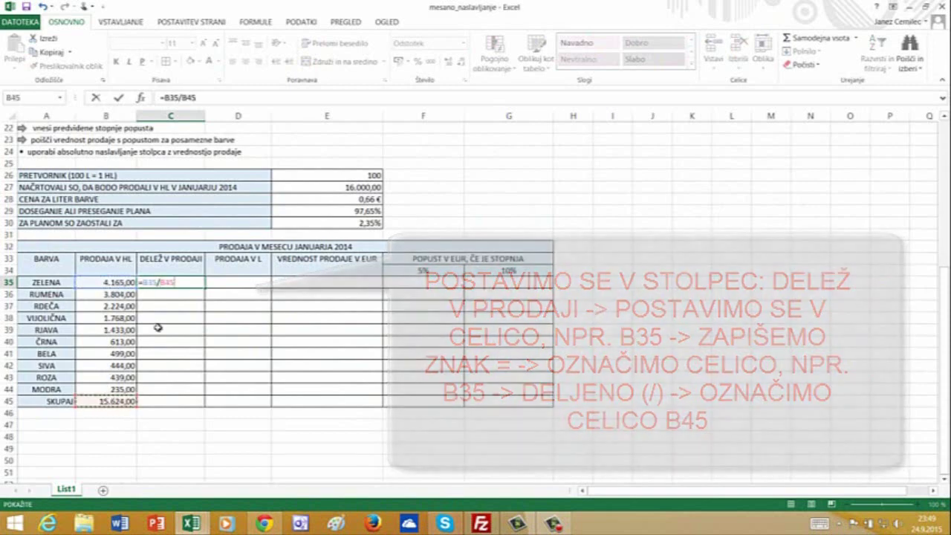
# - Make the total reference in the C35 formula absolute so it reads =B35/$B$45
pyautogui.click(181, 97)
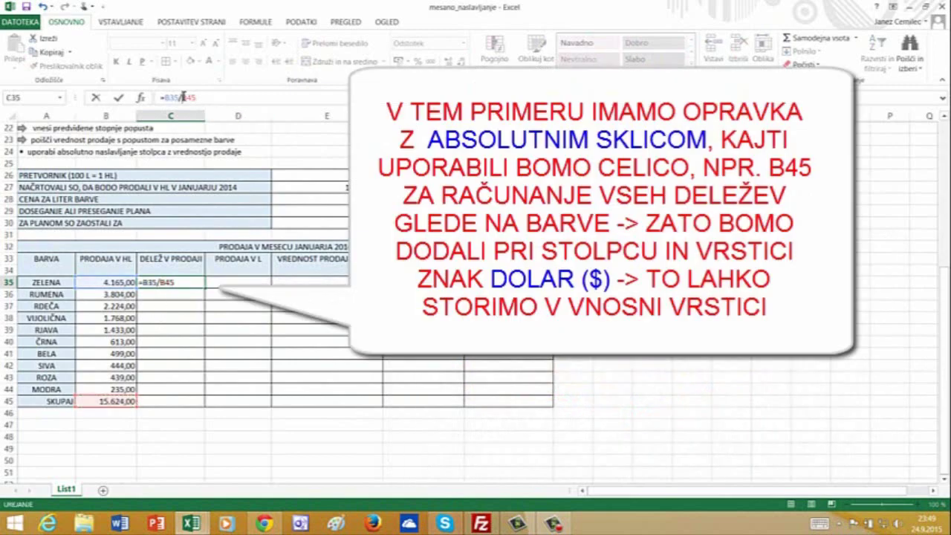
pyautogui.write('$')
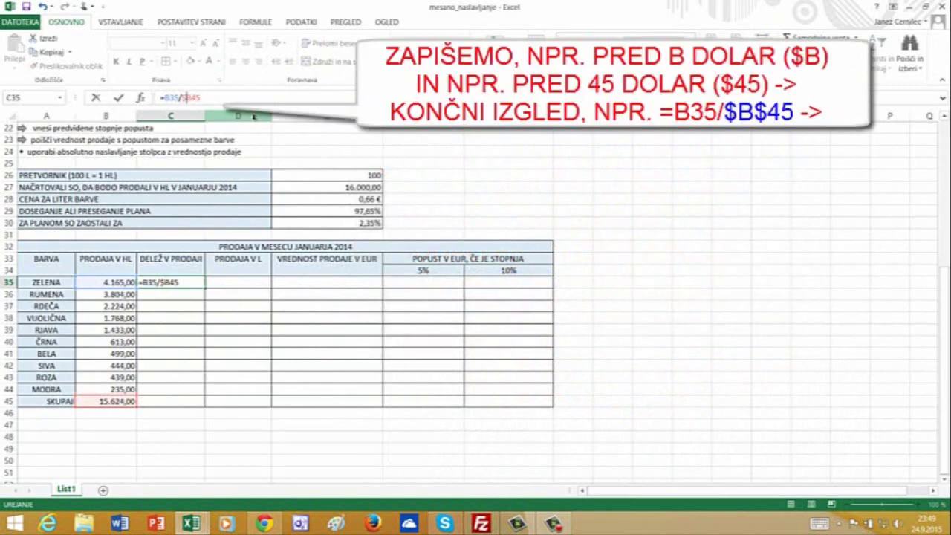
pyautogui.press('Right')
pyautogui.write('$')
pyautogui.press('Return')
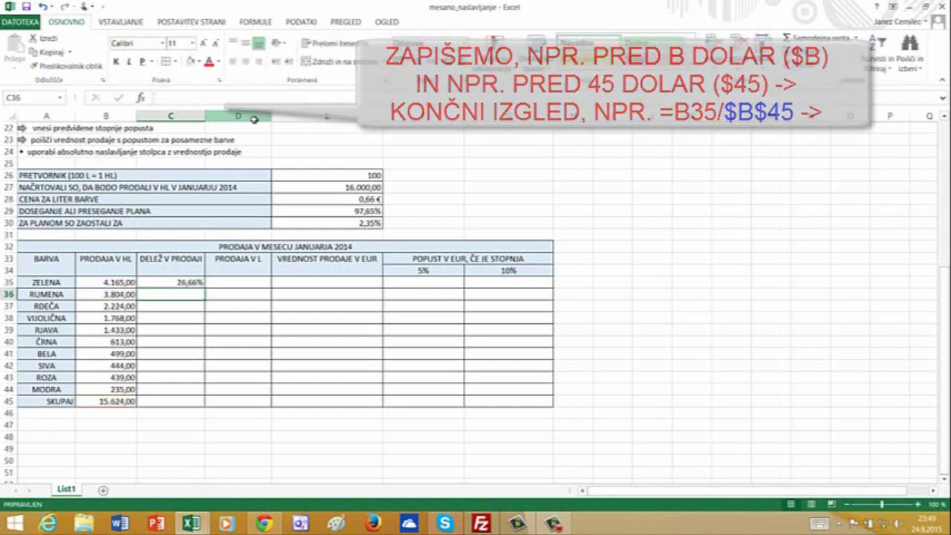
# - Copy the share formula from C35 down through C44 and total the column in C45 with AutoSum
pyautogui.click(182, 283)
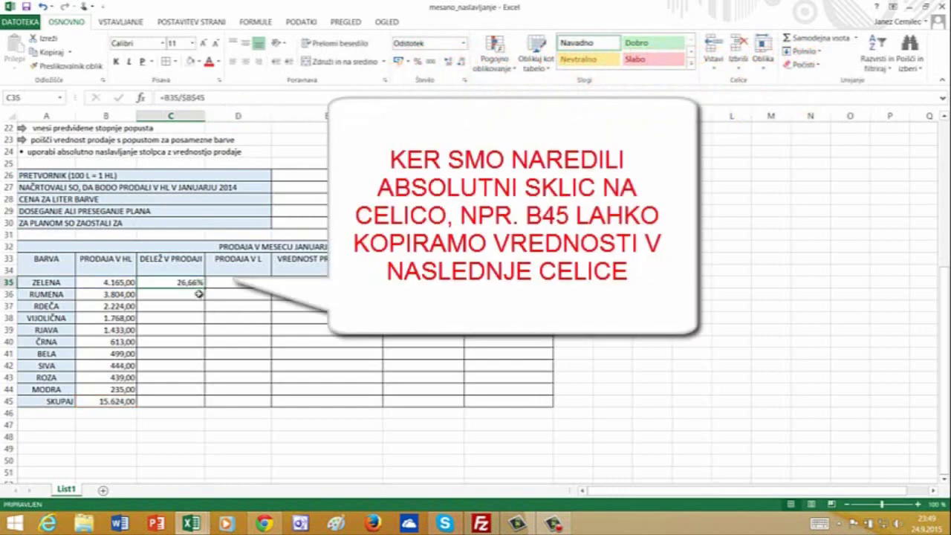
pyautogui.moveTo(206, 289); pyautogui.dragTo(201, 393)
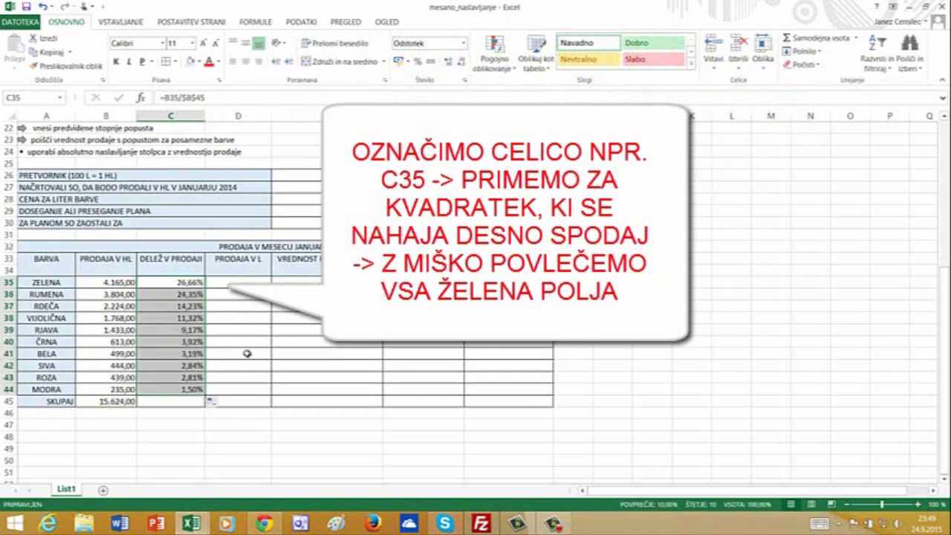
pyautogui.moveTo(181, 282); pyautogui.dragTo(181, 401)
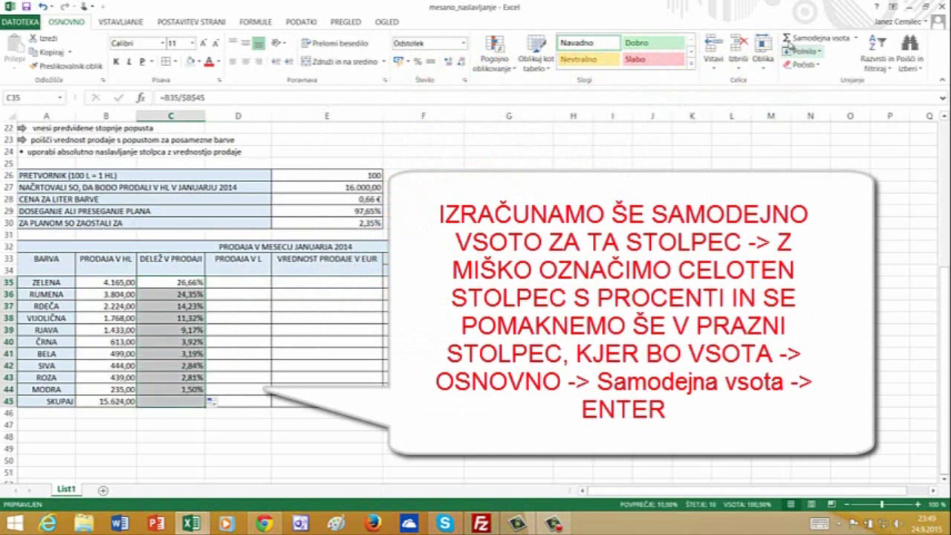
pyautogui.click(363, 445)
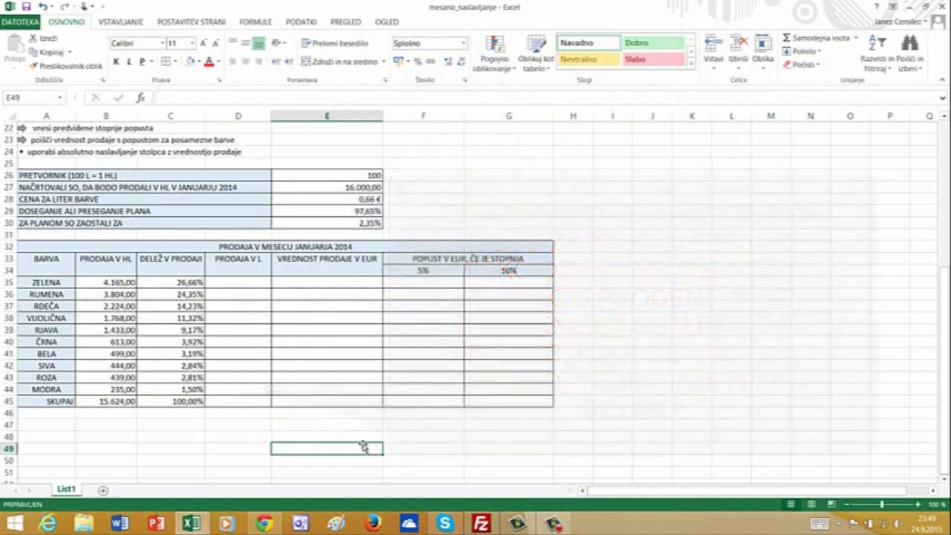
# - Enter the formula =B35*$E$26 in D35 to convert green paint sales from hectolitres to litres
pyautogui.scroll(3, 363, 446)
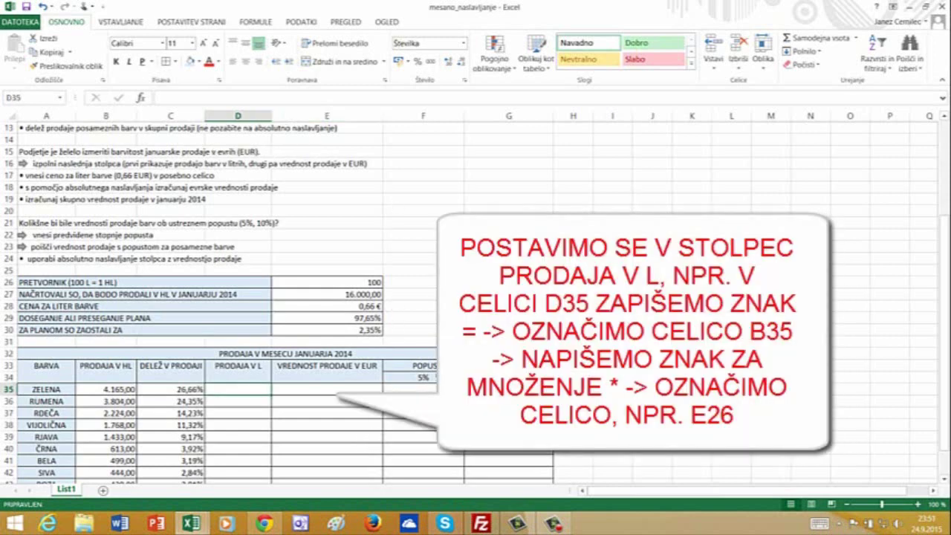
pyautogui.write('=')
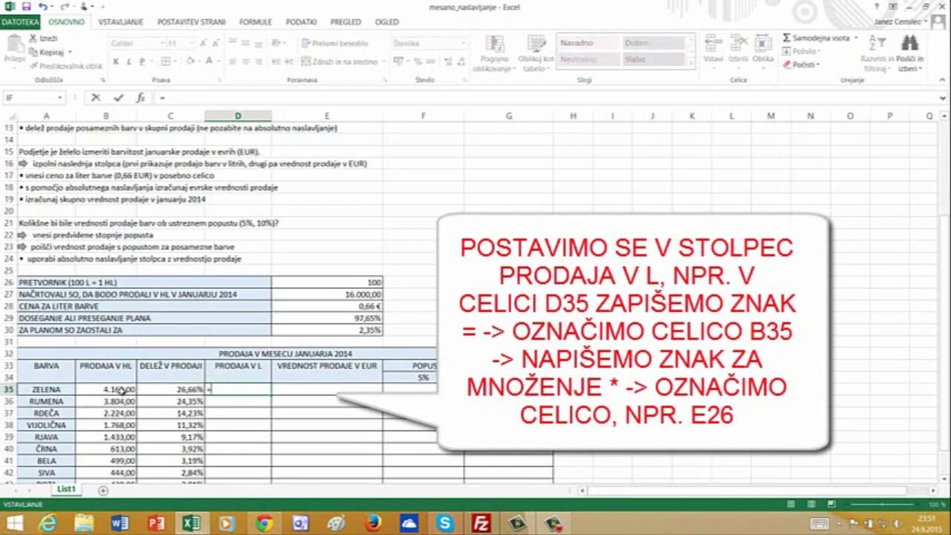
pyautogui.click(123, 391)
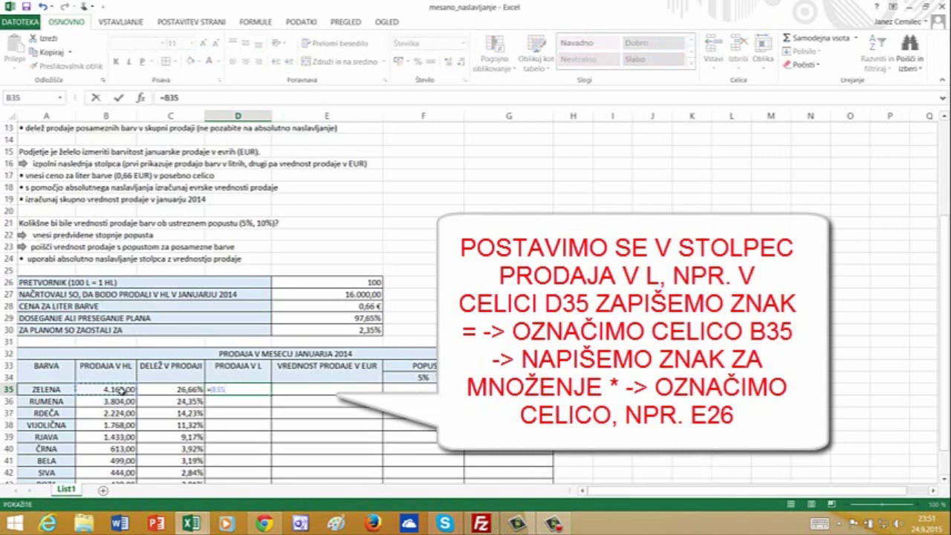
pyautogui.write('*')
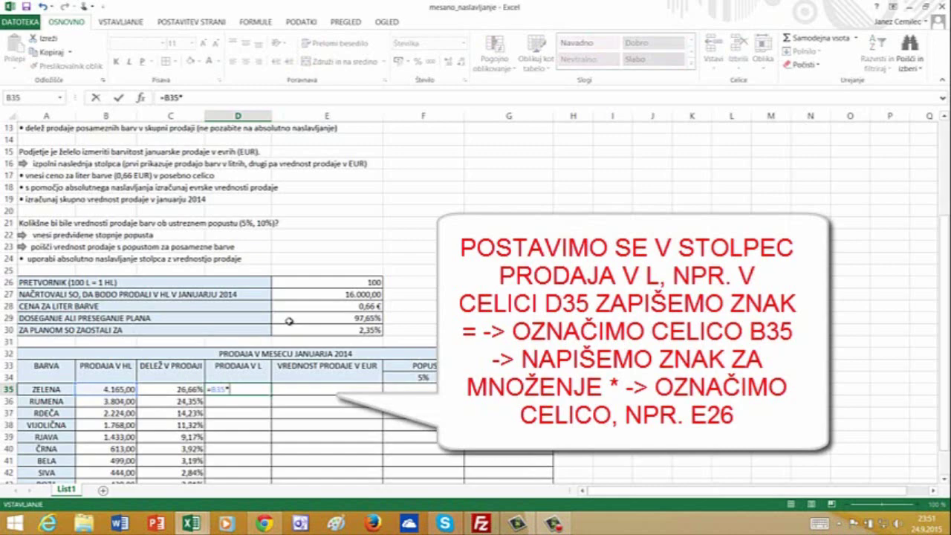
pyautogui.click(329, 281)
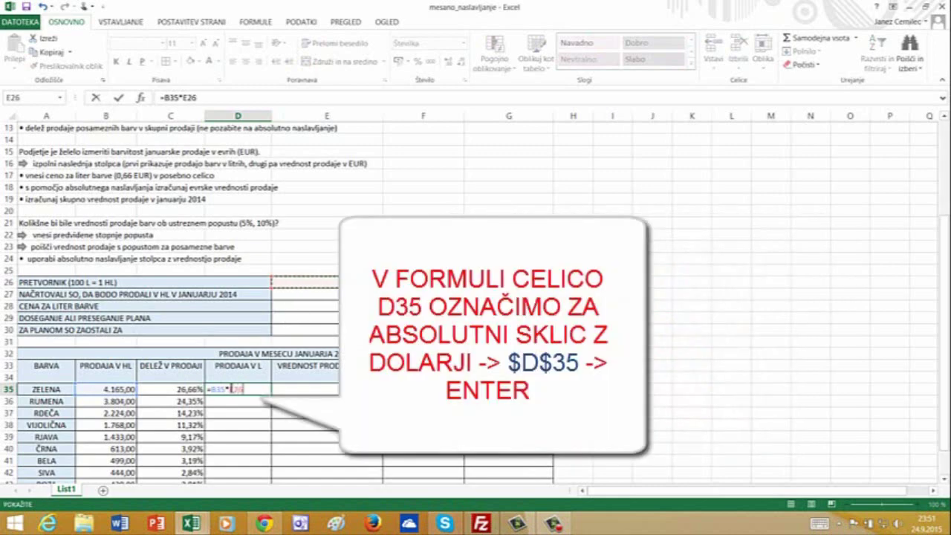
pyautogui.click(239, 387)
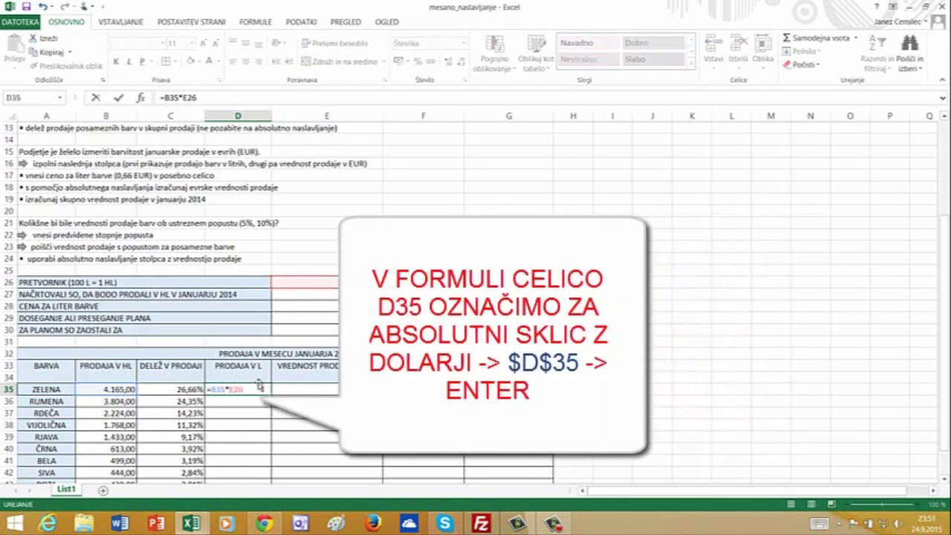
pyautogui.write('$')
pyautogui.write('$')
pyautogui.press('Return')
# - Copy the litre formula from D35 down through D44 and total the column in D45 with AutoSum
pyautogui.scroll(-2, 291, 392)
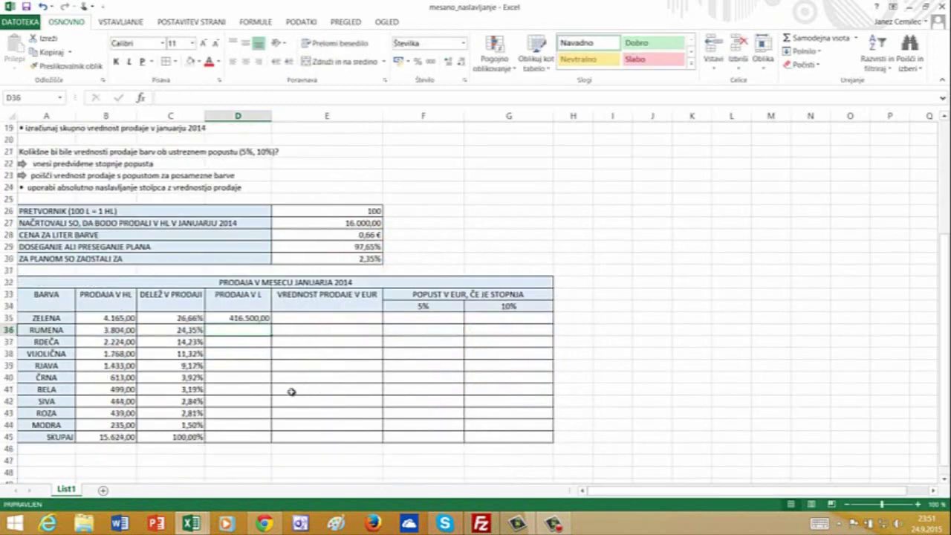
pyautogui.scroll(-1, 292, 391)
pyautogui.click(238, 283)
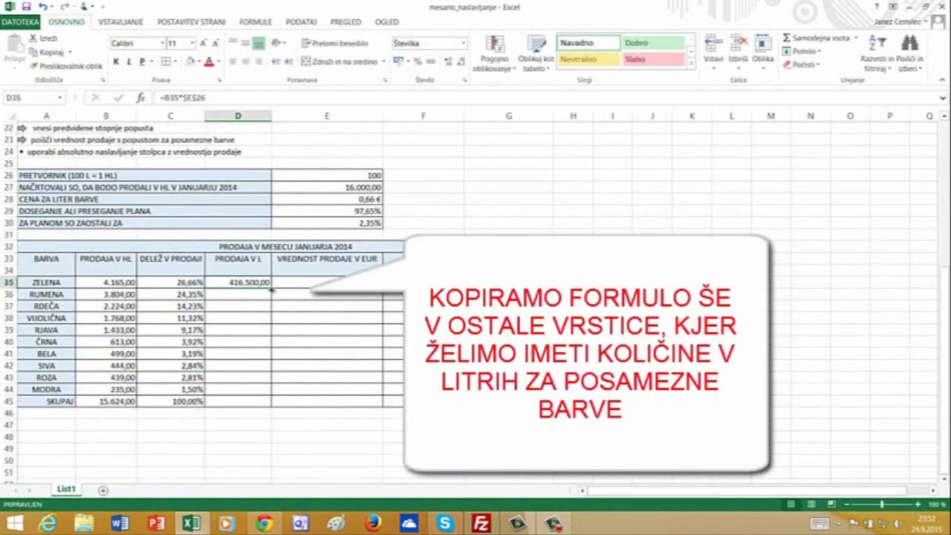
pyautogui.moveTo(271, 288); pyautogui.dragTo(267, 394)
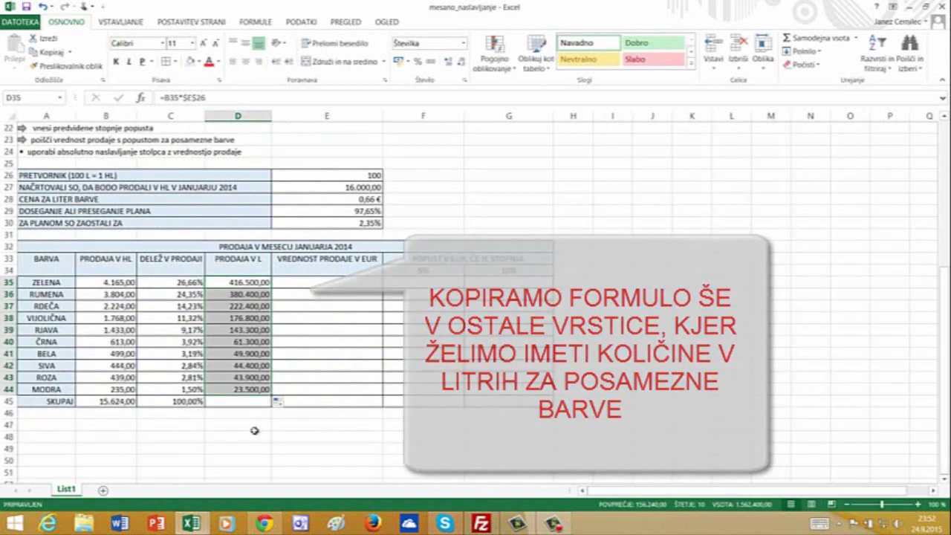
pyautogui.click(253, 433)
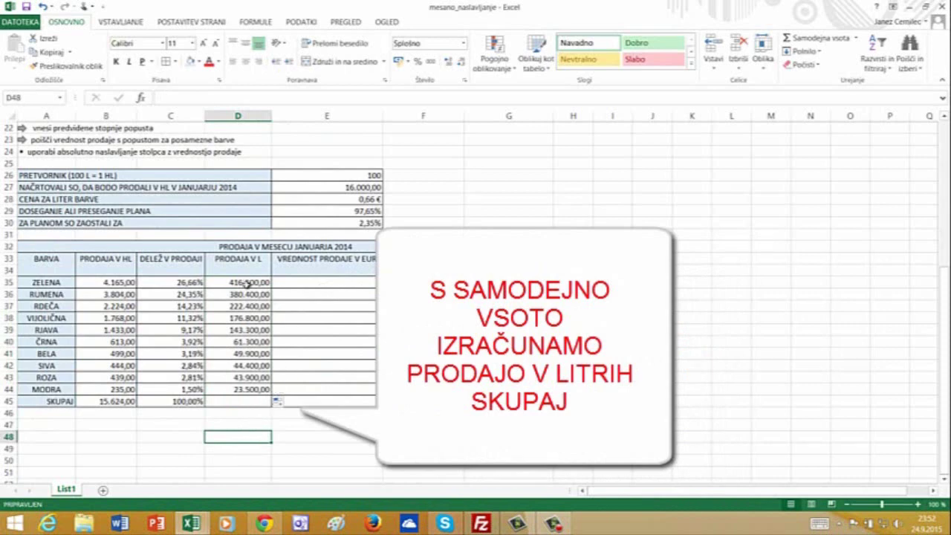
pyautogui.moveTo(247, 283); pyautogui.dragTo(254, 405)
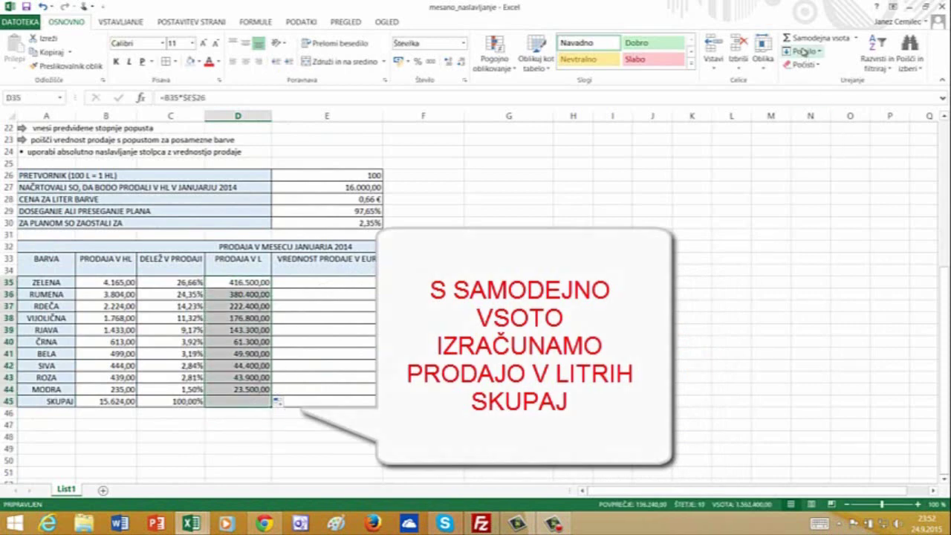
pyautogui.click(802, 37)
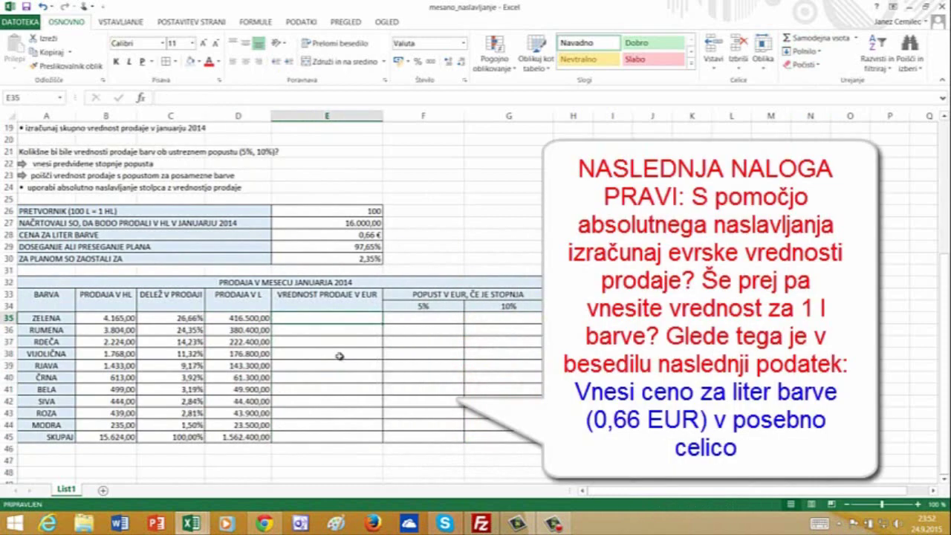
# - Enter the formula =D35*$E$28 in E35 to calculate the green paint's sales value in EUR
pyautogui.write('=')
pyautogui.click(247, 318)
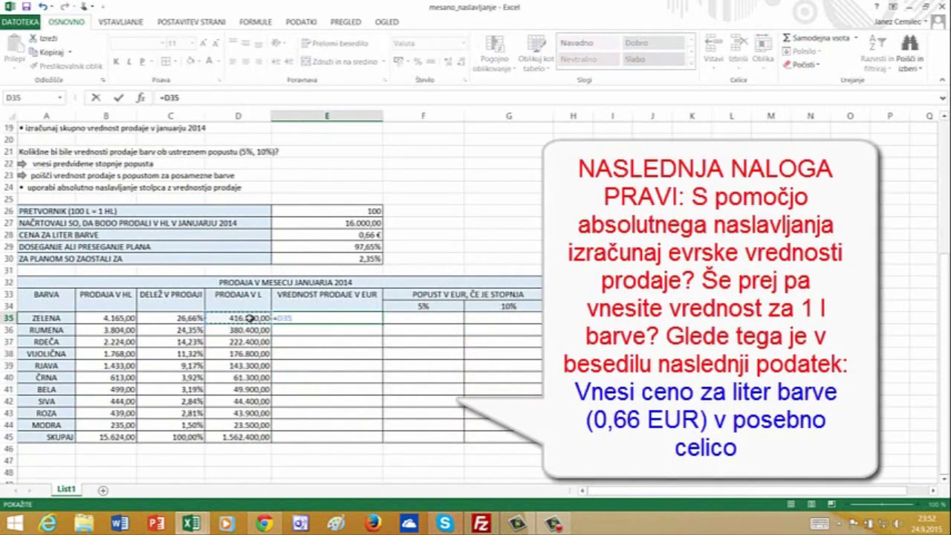
pyautogui.write('*')
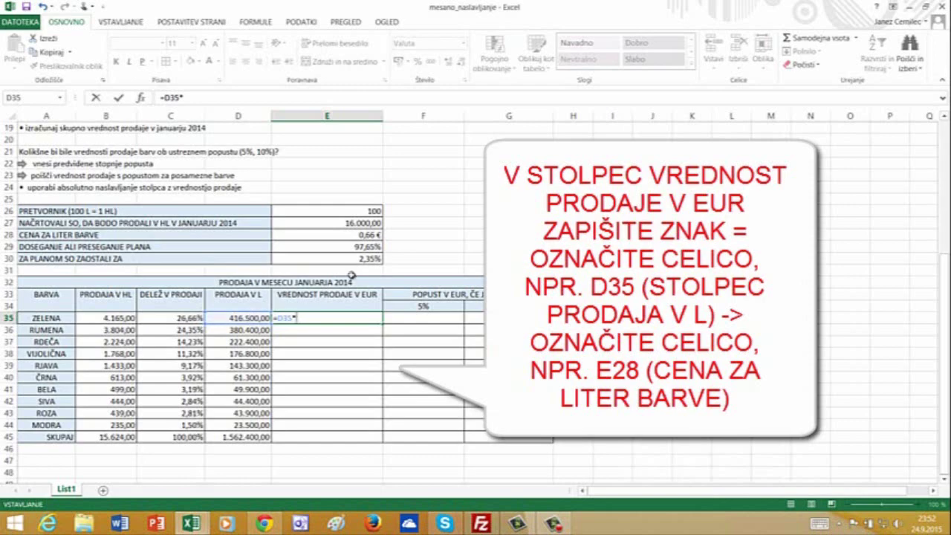
pyautogui.click(364, 234)
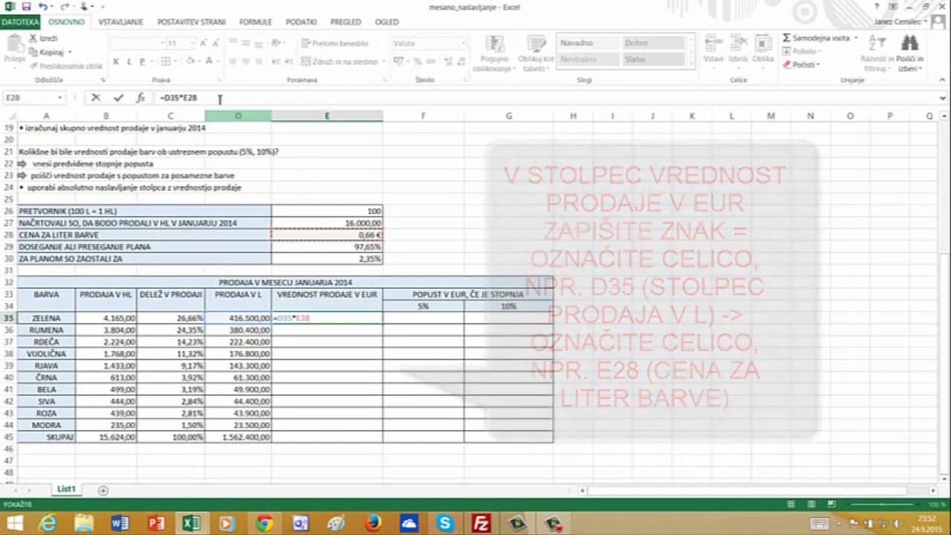
pyautogui.click(183, 100)
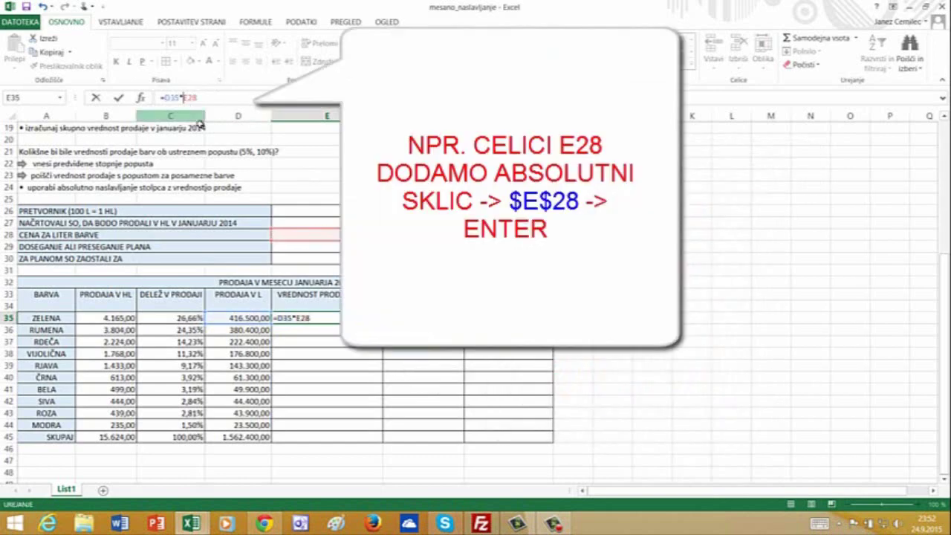
pyautogui.write('$')
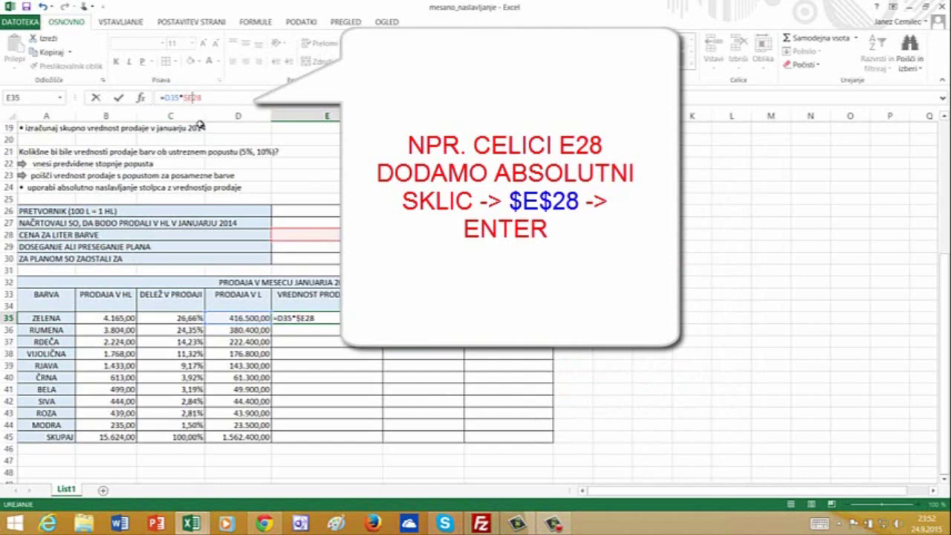
pyautogui.press('Right')
pyautogui.write('$')
pyautogui.press('Return')
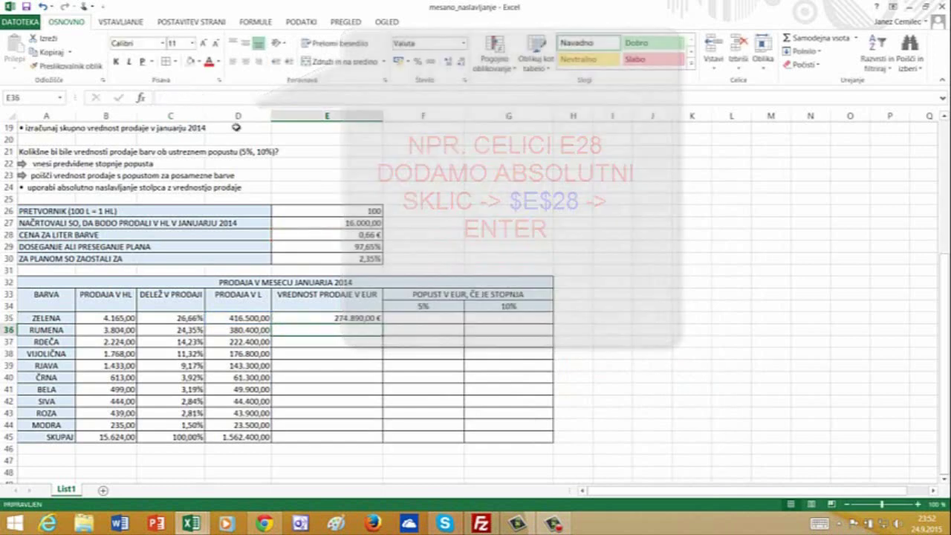
# - Copy the sales value formula from E35 down through E44 and total the column in E45 with AutoSum
pyautogui.click(360, 320)
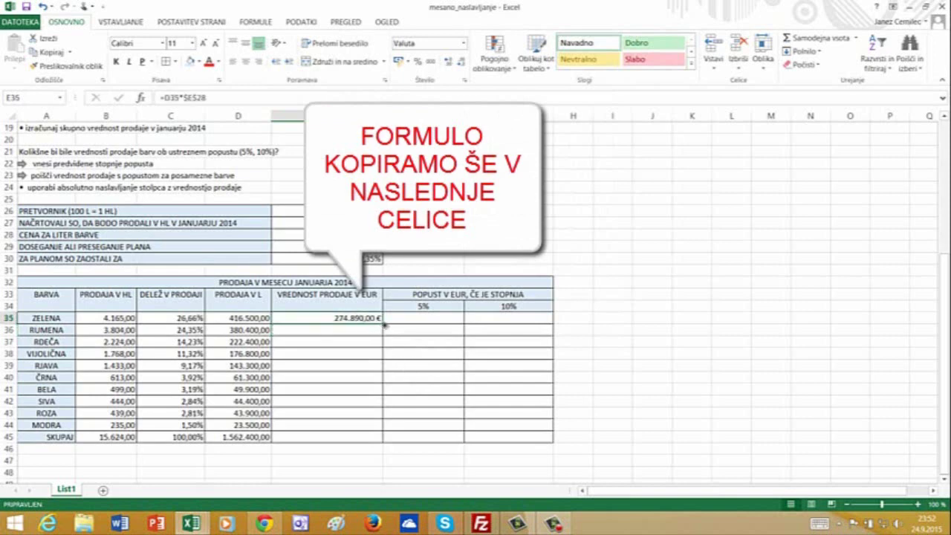
pyautogui.moveTo(384, 324); pyautogui.dragTo(377, 426)
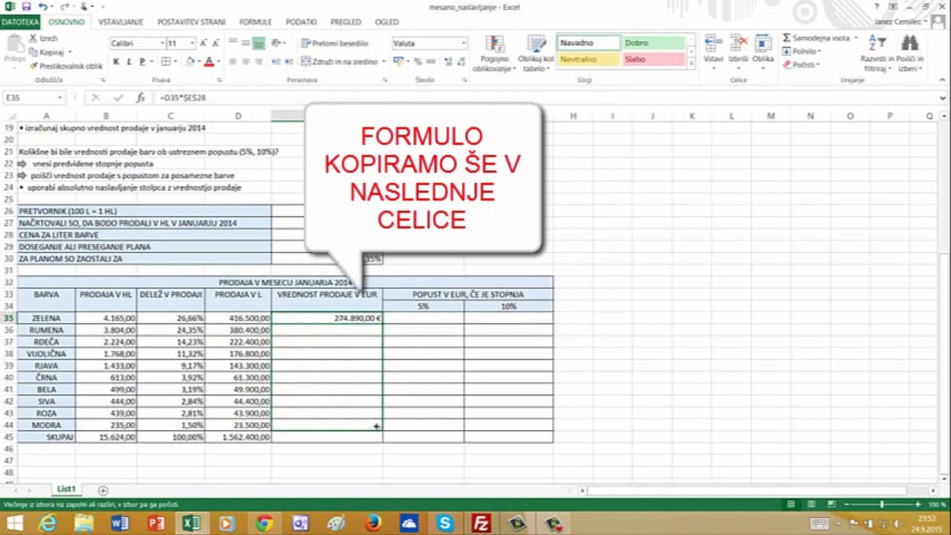
pyautogui.moveTo(376, 425); pyautogui.dragTo(376, 425)
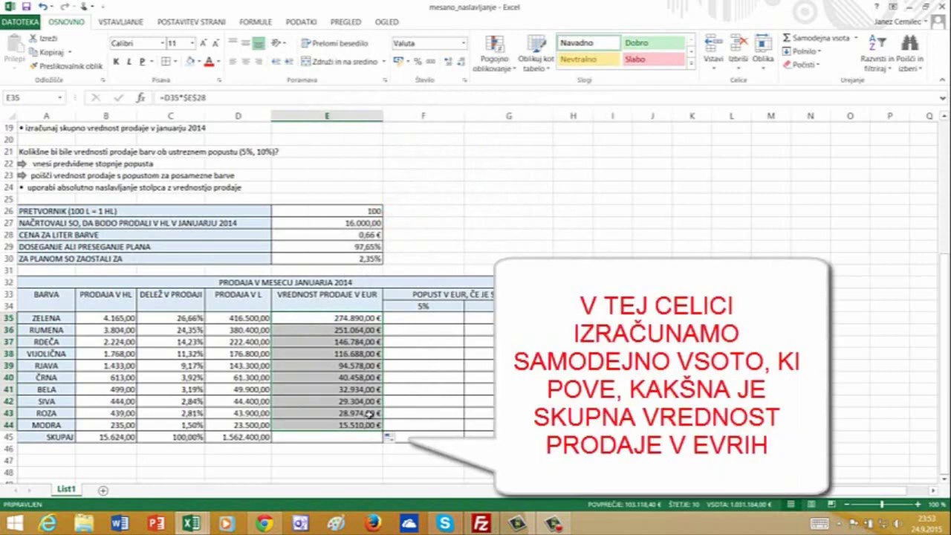
pyautogui.moveTo(346, 318); pyautogui.dragTo(340, 440)
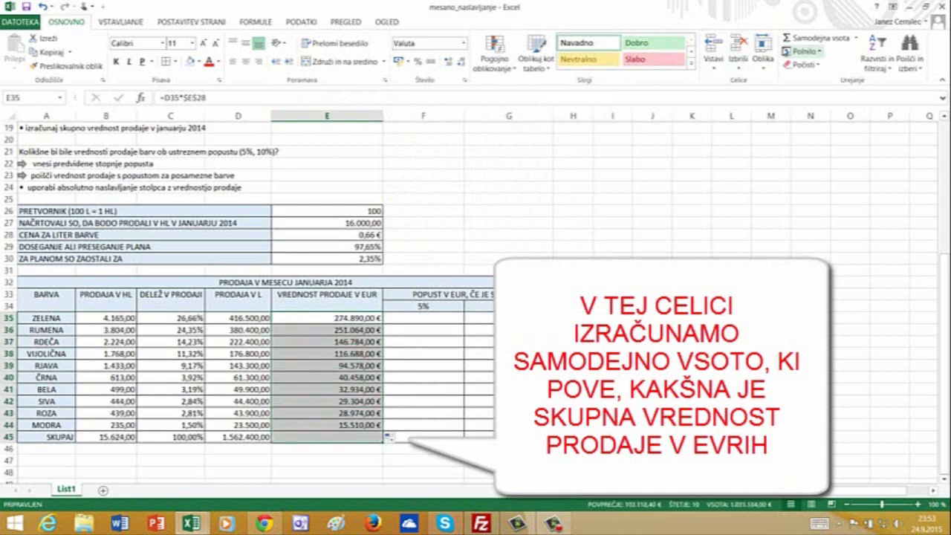
pyautogui.click(788, 43)
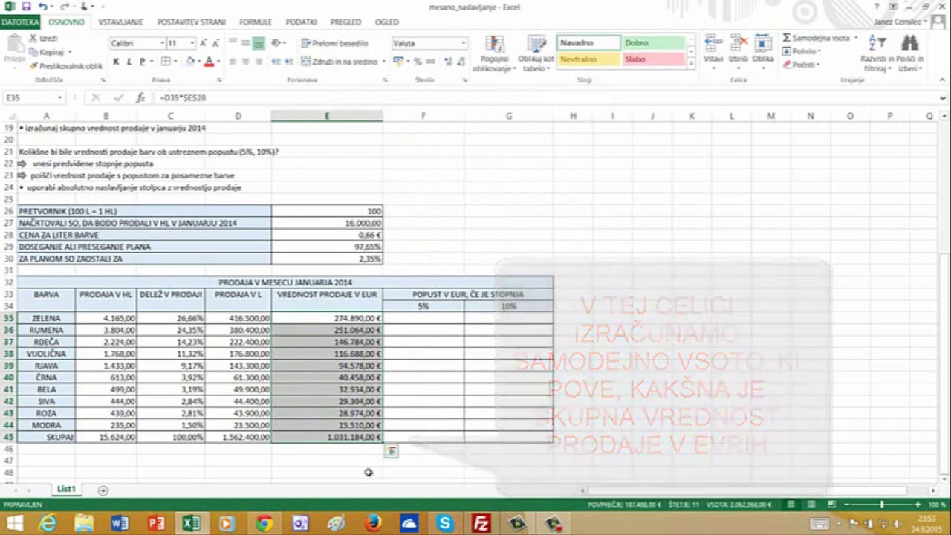
pyautogui.click(368, 471)
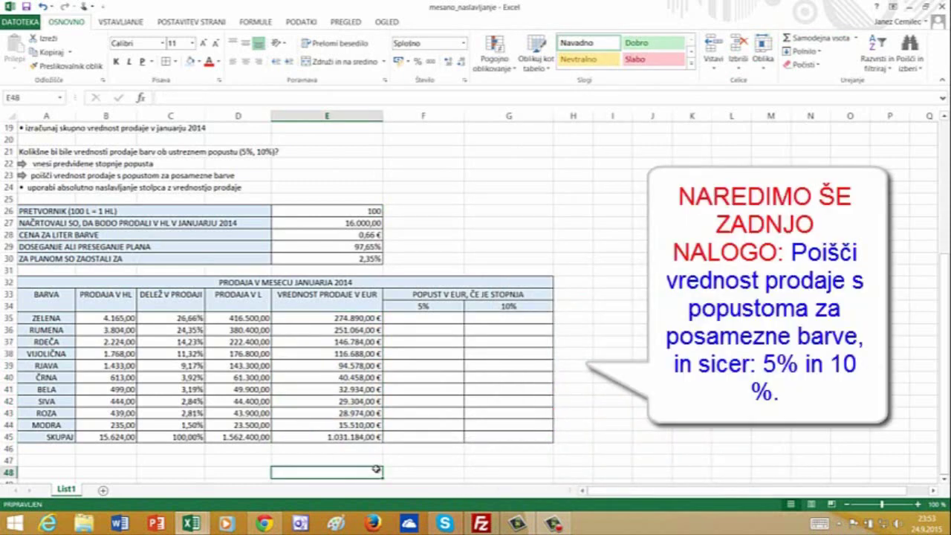
# - Enter the formula =E35*$F$34 in F35 to calculate the green paint's discount at the 5% rate
pyautogui.click(444, 321)
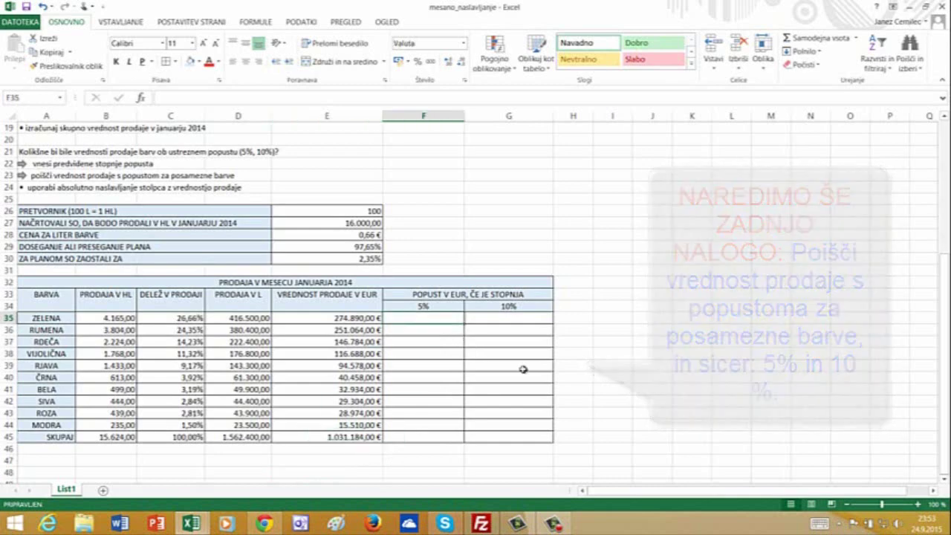
pyautogui.write('=')
pyautogui.click(358, 318)
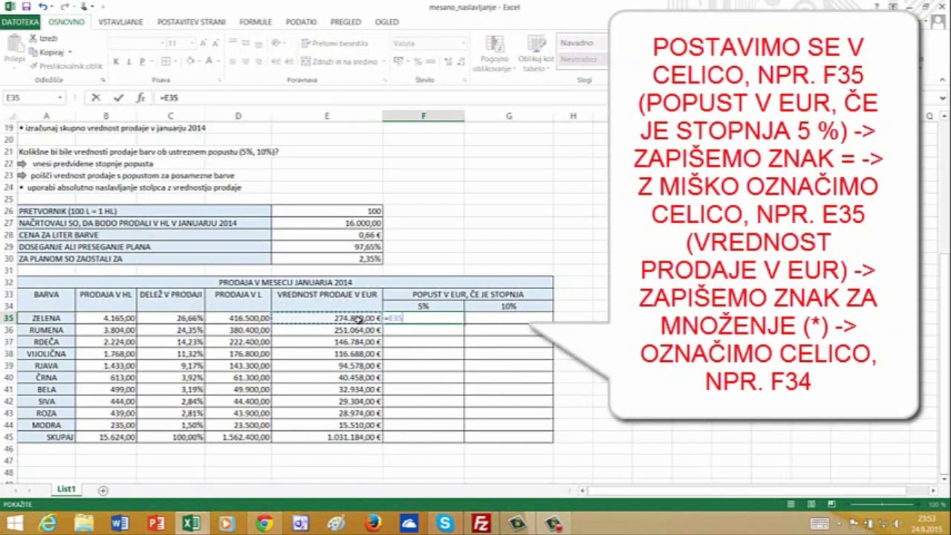
pyautogui.write('*')
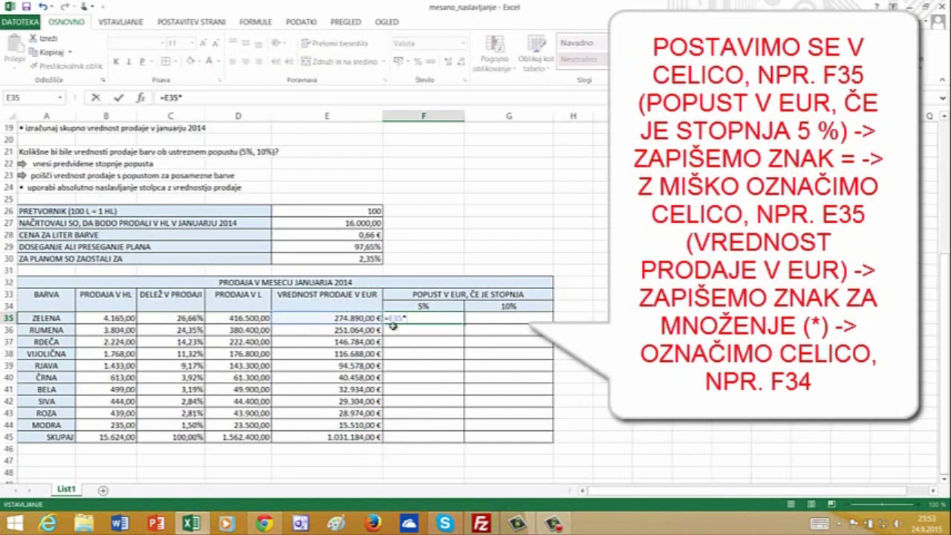
pyautogui.click(420, 306)
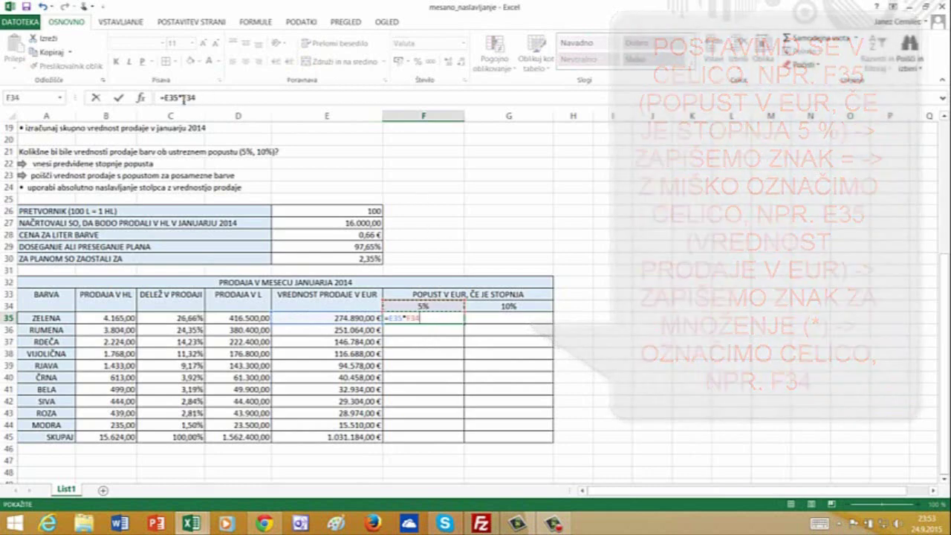
pyautogui.click(183, 98)
pyautogui.press('F4')
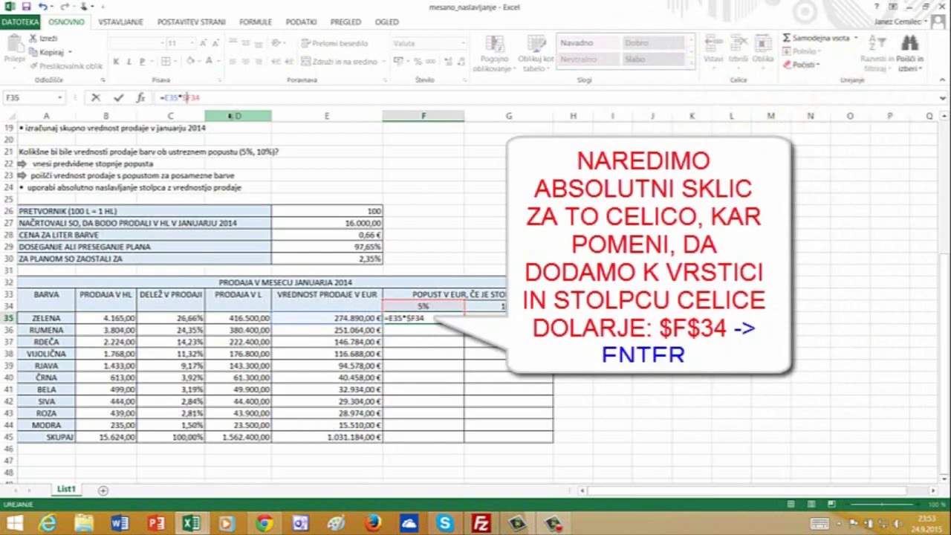
pyautogui.write('$')
pyautogui.press('Return')
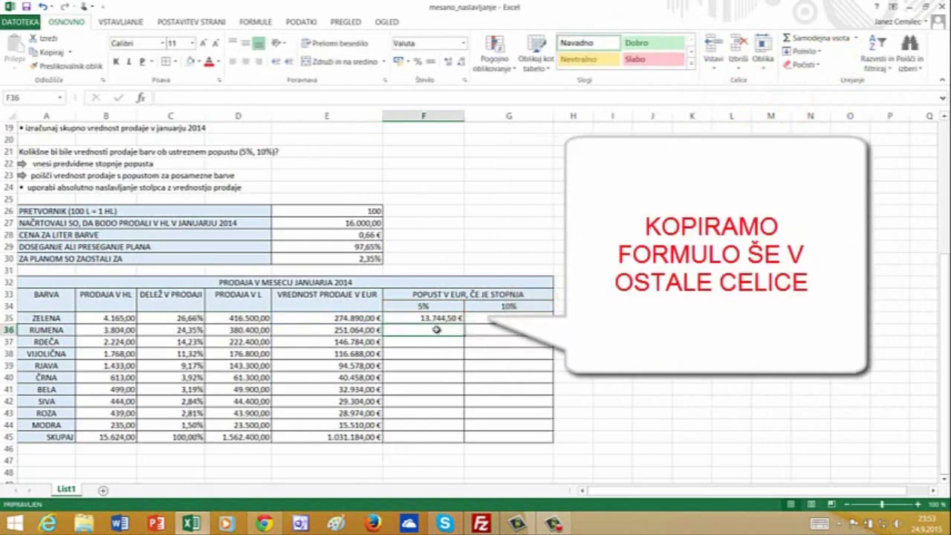
# - Copy the 5% discount formula from F35 down through F44 for the remaining paint colours
pyautogui.click(443, 320)
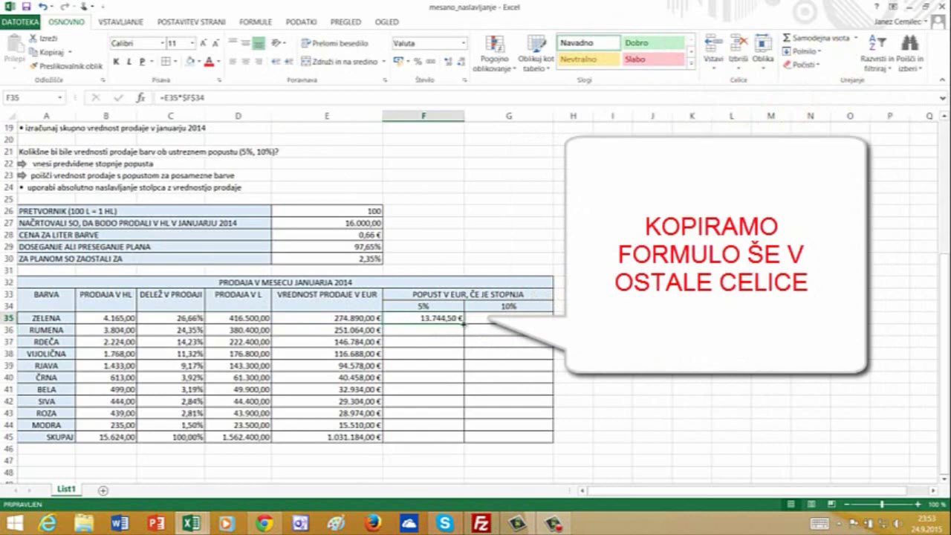
pyautogui.moveTo(463, 324); pyautogui.dragTo(458, 425)
# - Enter the formula =E35*$G$34 in G35 to calculate the green paint's discount at the 10% rate
pyautogui.click(496, 320)
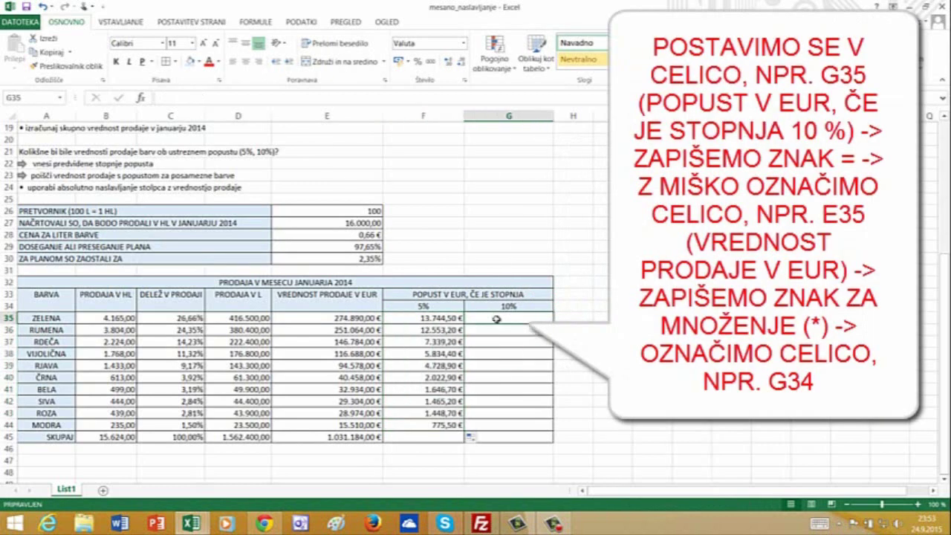
pyautogui.write('=')
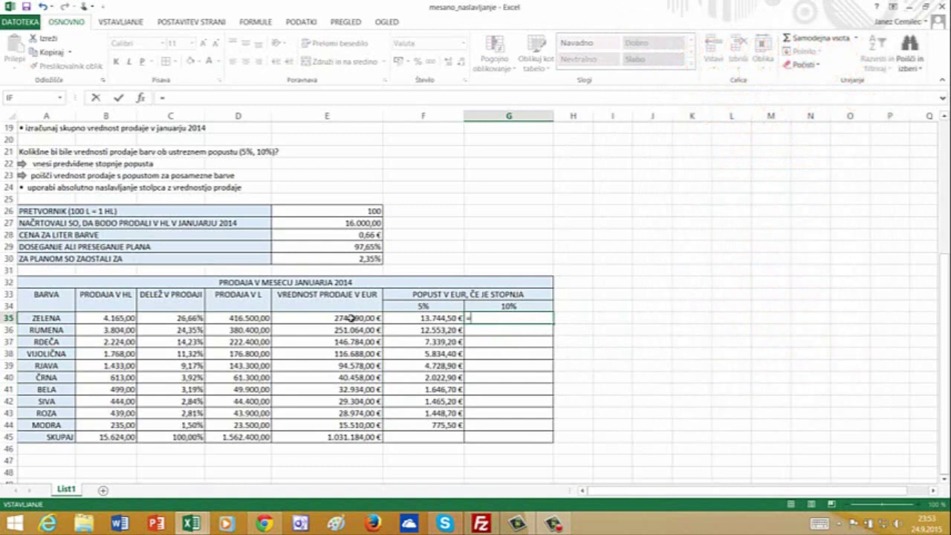
pyautogui.click(352, 318)
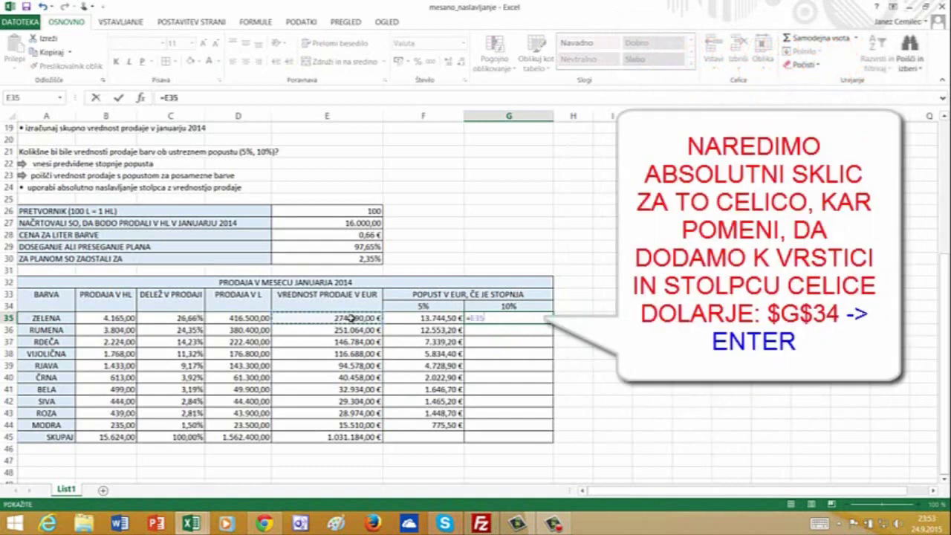
pyautogui.write('*')
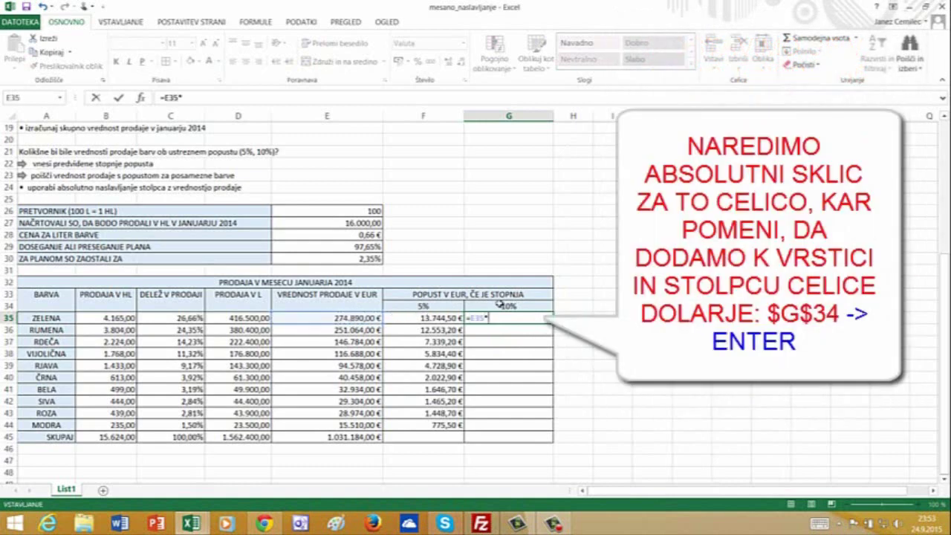
pyautogui.click(495, 307)
pyautogui.click(183, 98)
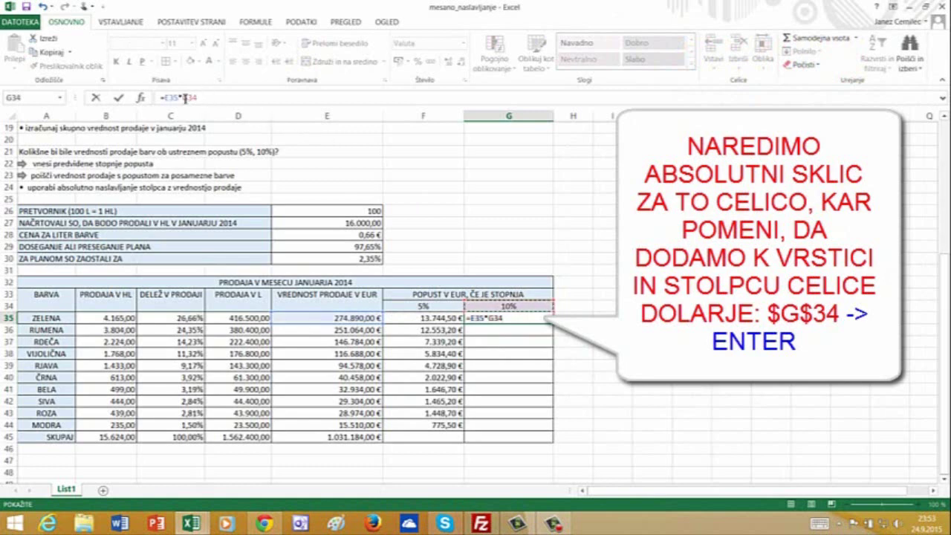
pyautogui.press('F4')
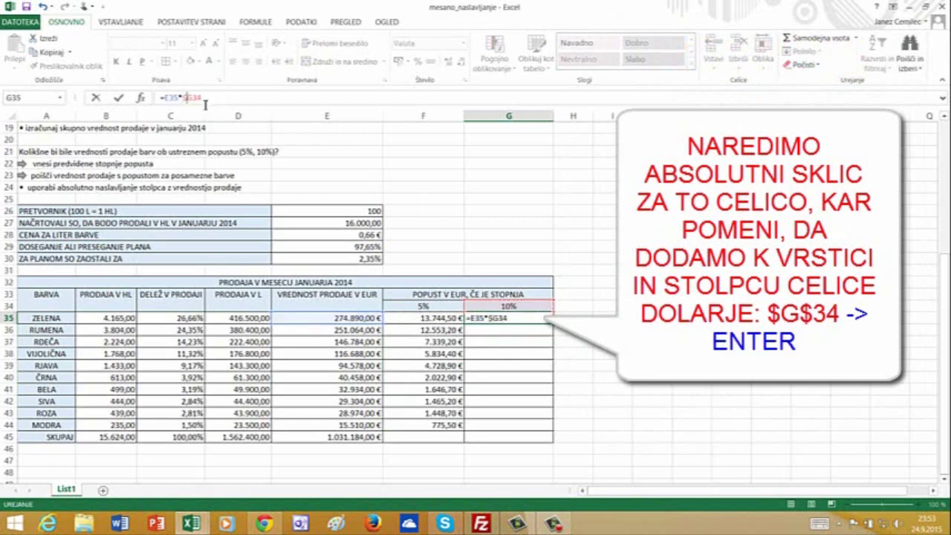
pyautogui.press('Return')
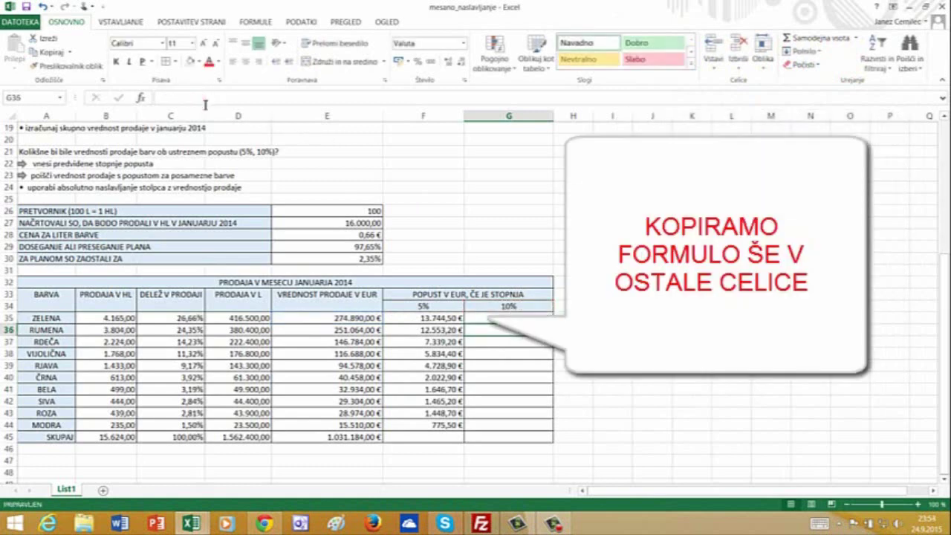
# - Copy the 10% discount formula from G35 down through G44 for the remaining paint colours
pyautogui.click(500, 315)
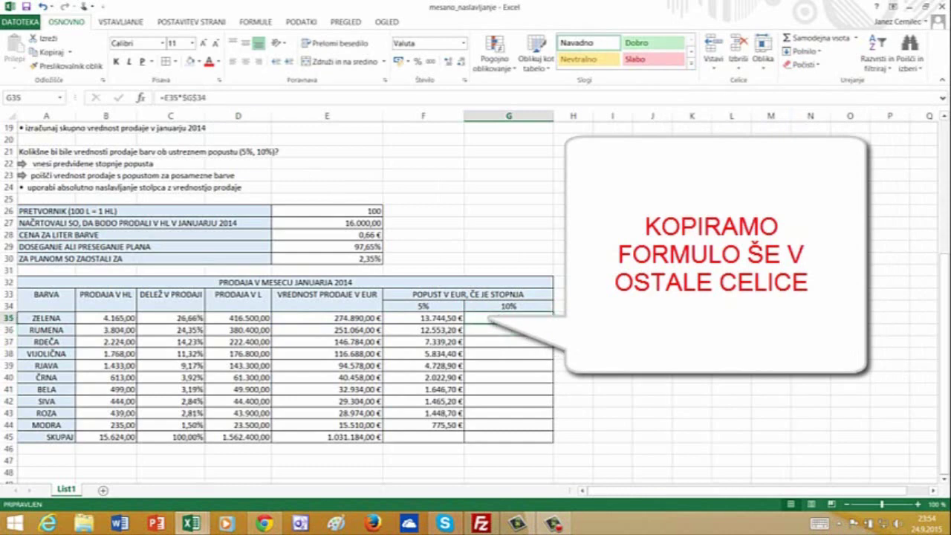
pyautogui.moveTo(553, 323); pyautogui.dragTo(551, 425)
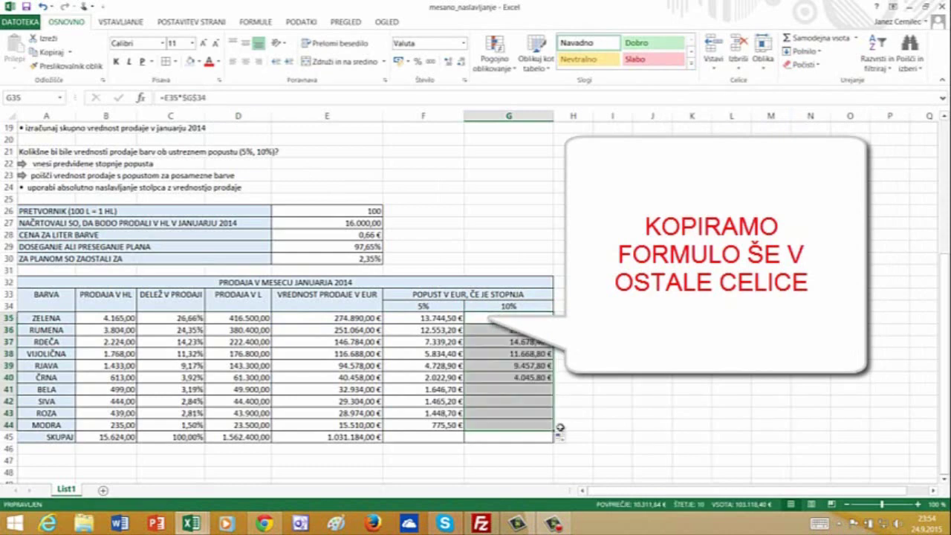
pyautogui.click(625, 402)
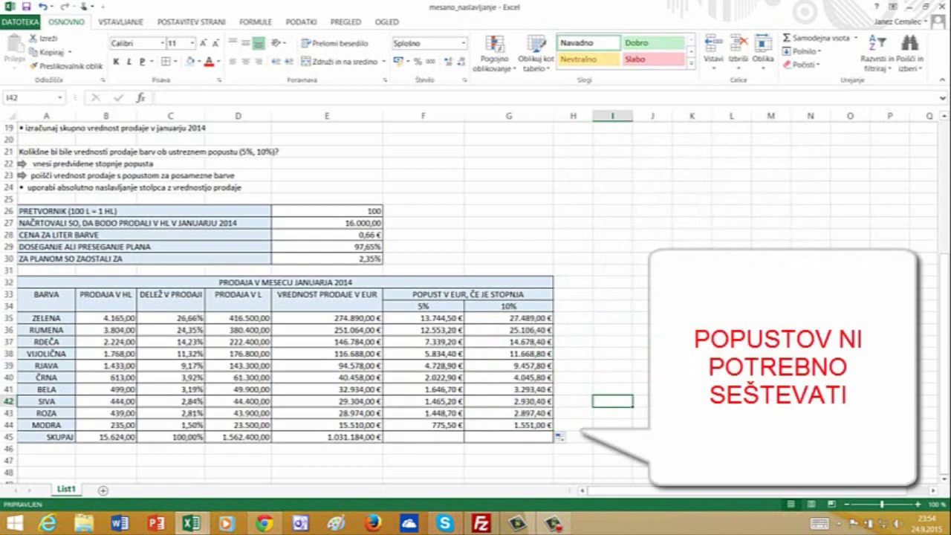